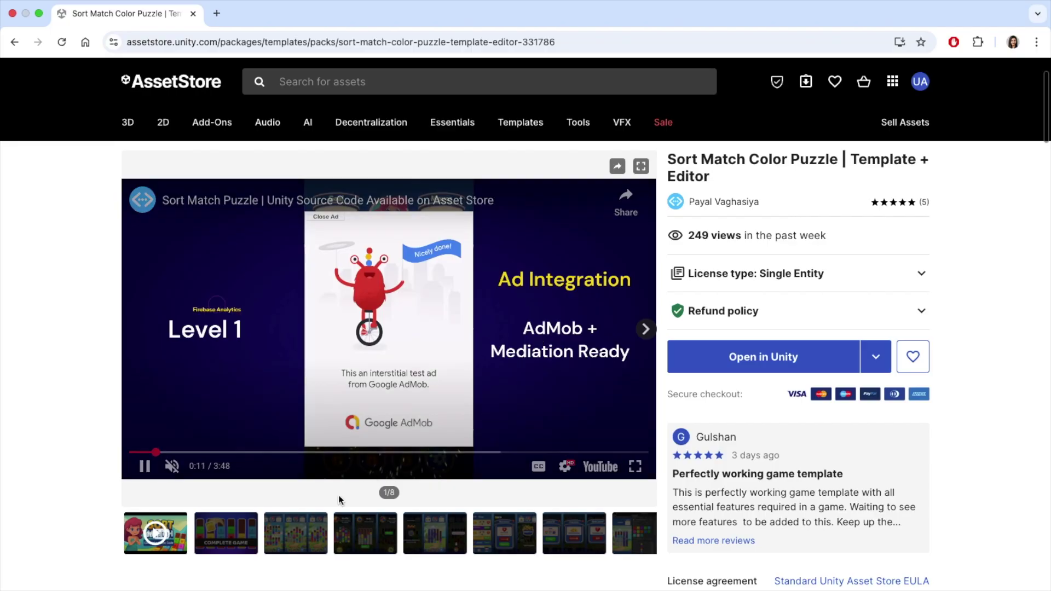
Step: Look through the gameplay preview screenshots of the Sort Match Color Puzzle asset
click(294, 530)
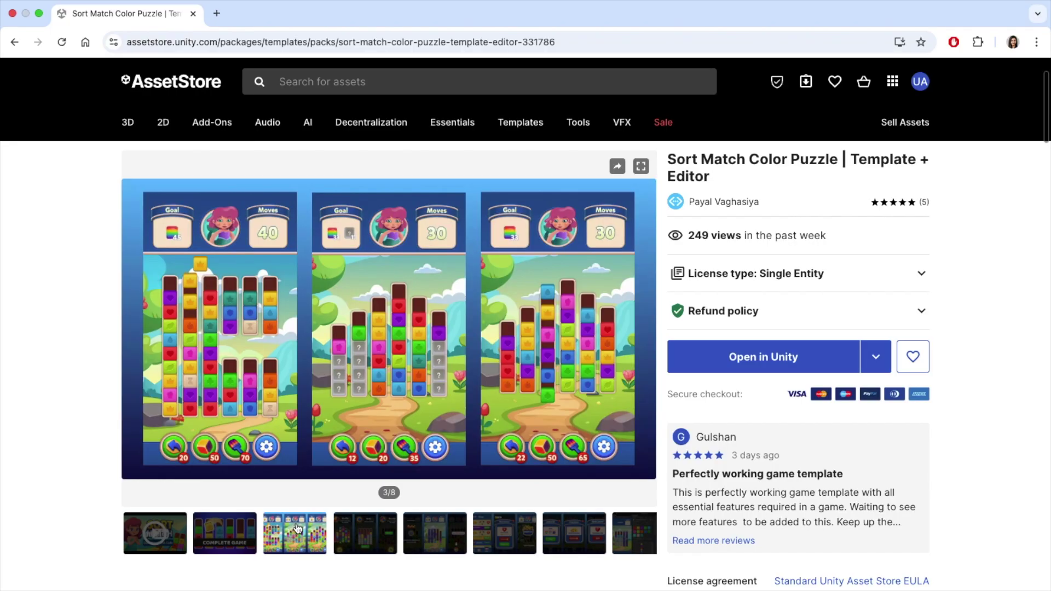
click(358, 535)
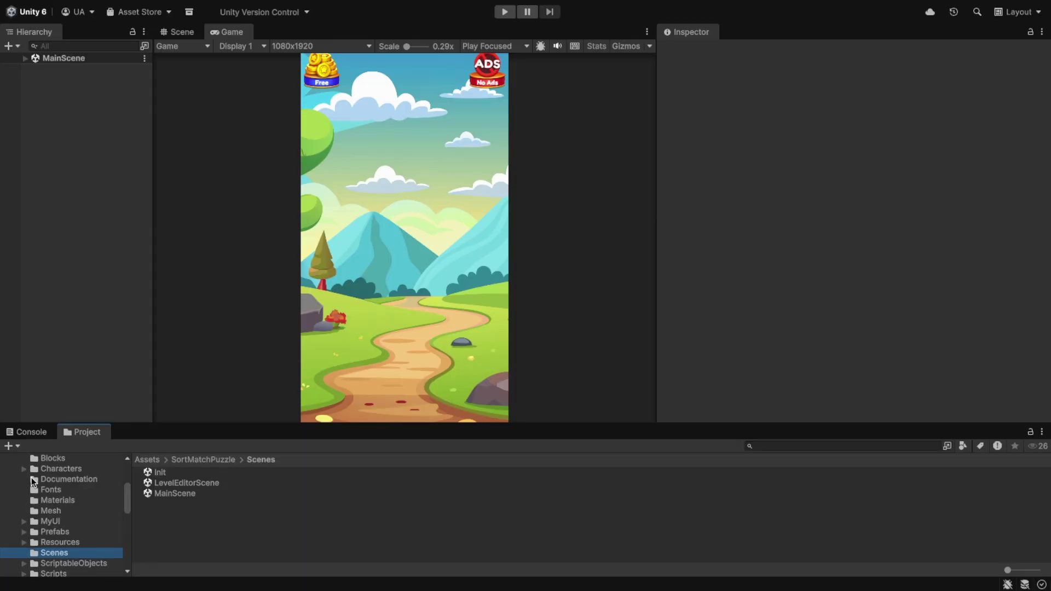
Step: In the Unity project, open the Level Editor tool and load the LevelEditorScene it requires
scroll(31, 477, down, 3)
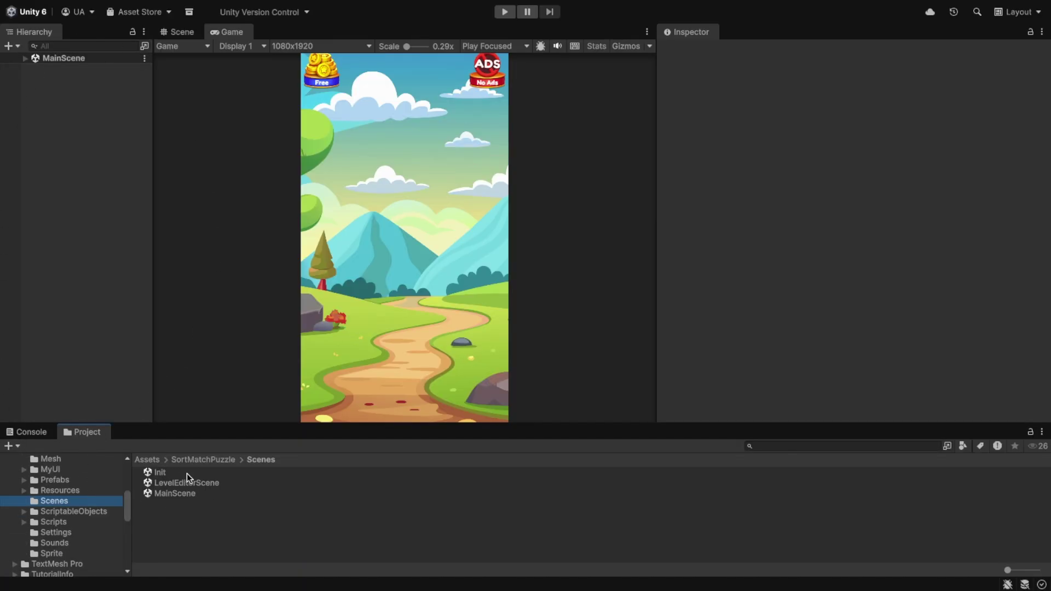
mouse_move(213, 2)
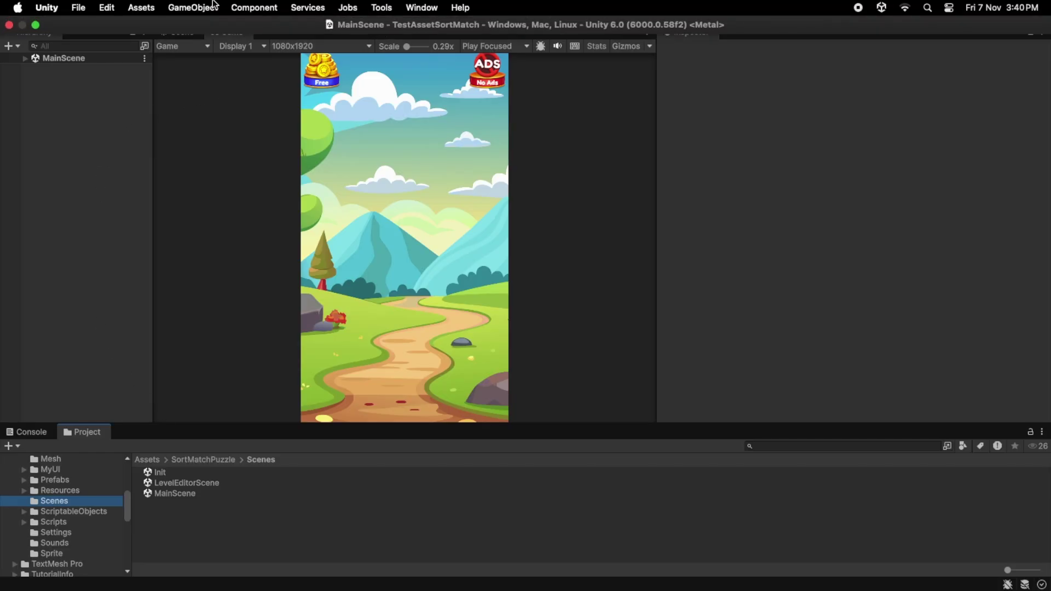
click(380, 8)
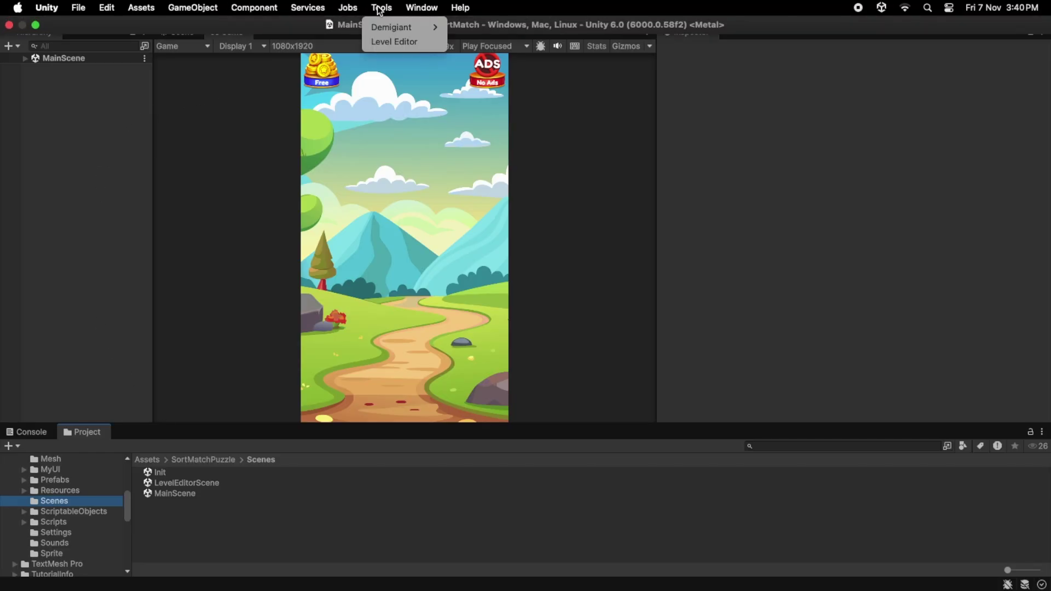
click(386, 43)
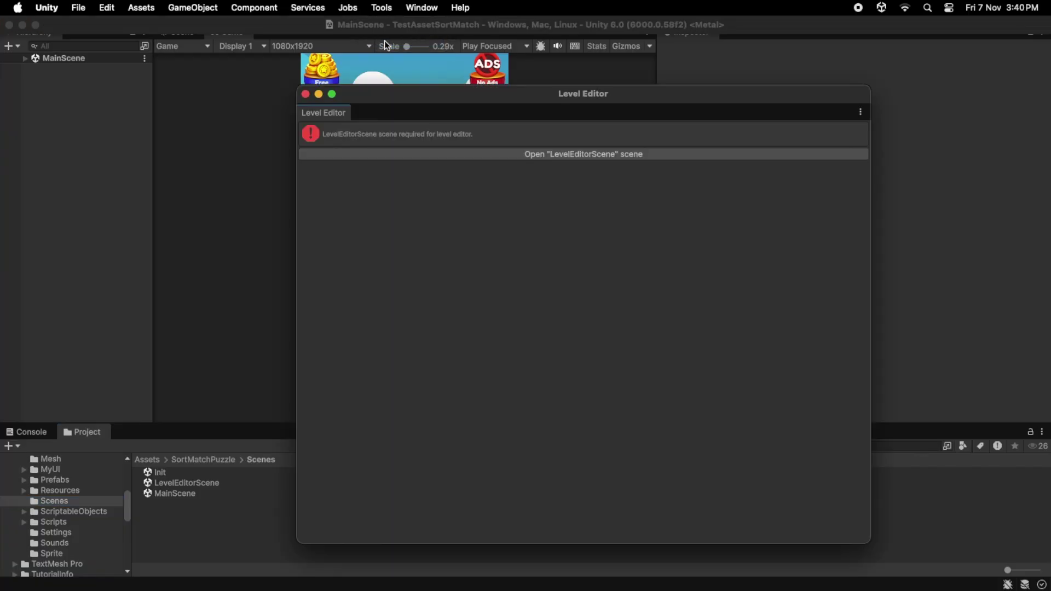
click(567, 154)
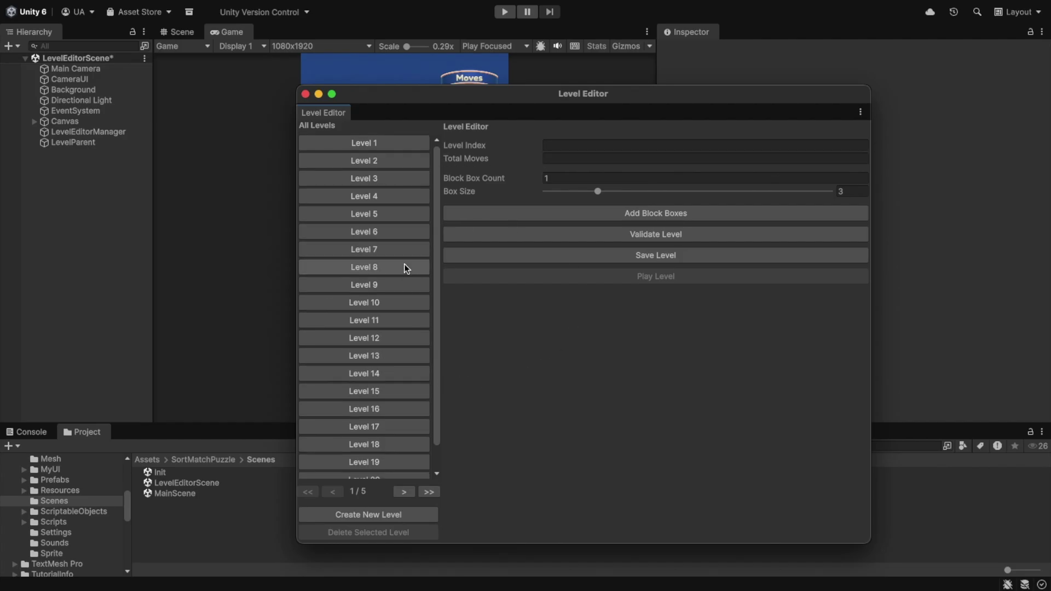
Step: Page through the list of all levels to its last page, then return to page 4
scroll(405, 268, down, 2)
click(404, 492)
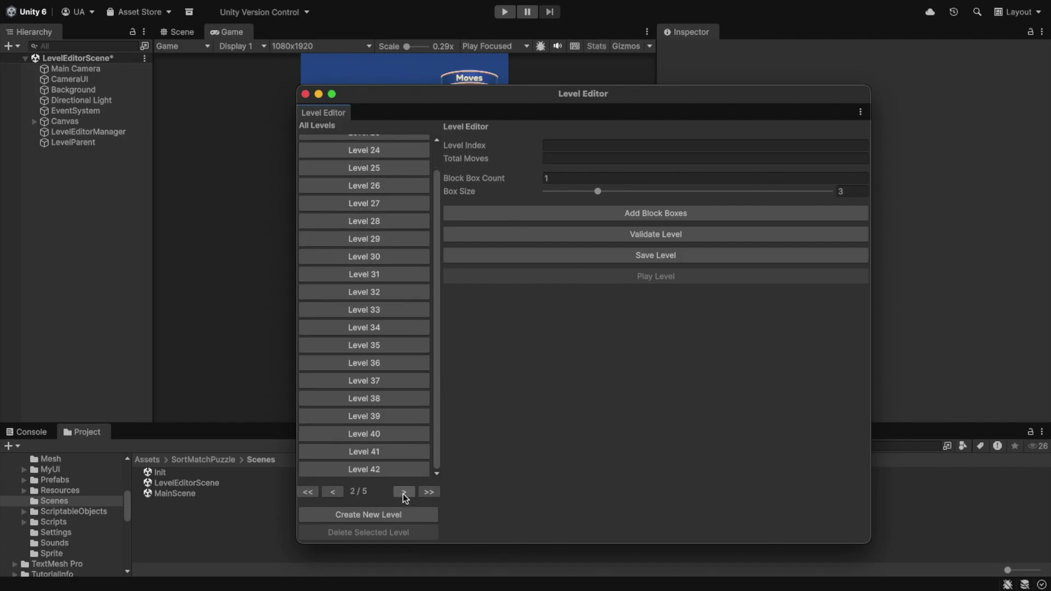
click(404, 491)
click(404, 491)
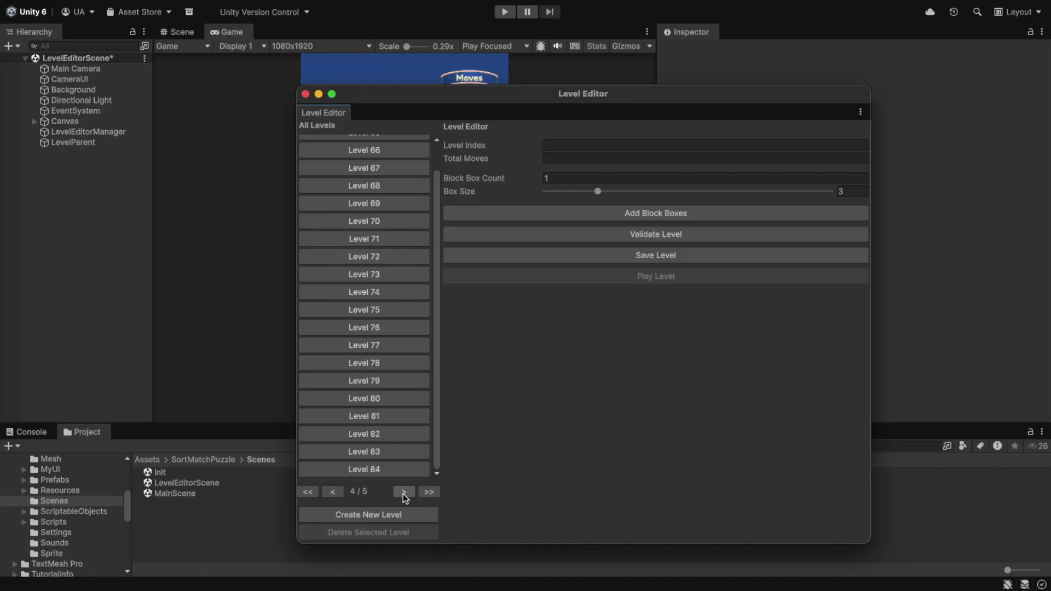
click(403, 492)
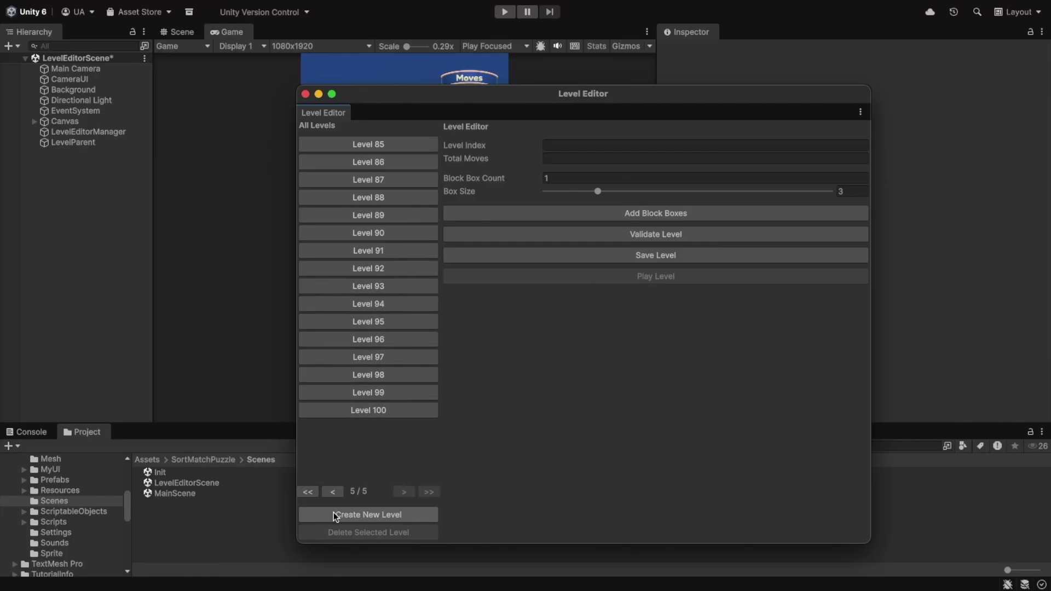
click(333, 491)
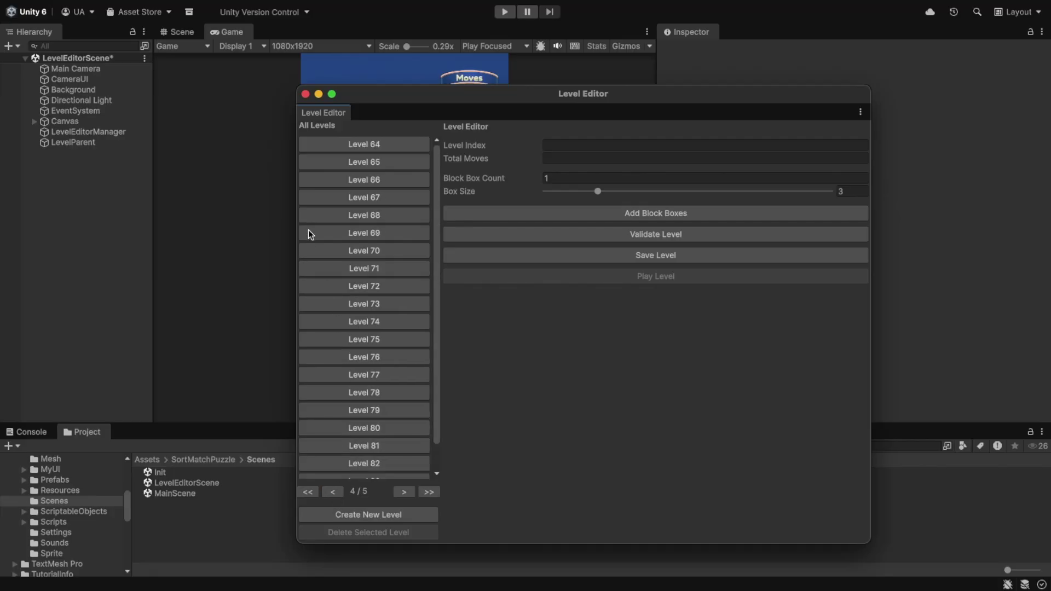
Step: Dock the Level Editor window beside the Inspector and set the Game view resolution to 1080x1920
drag(329, 114, 495, 90)
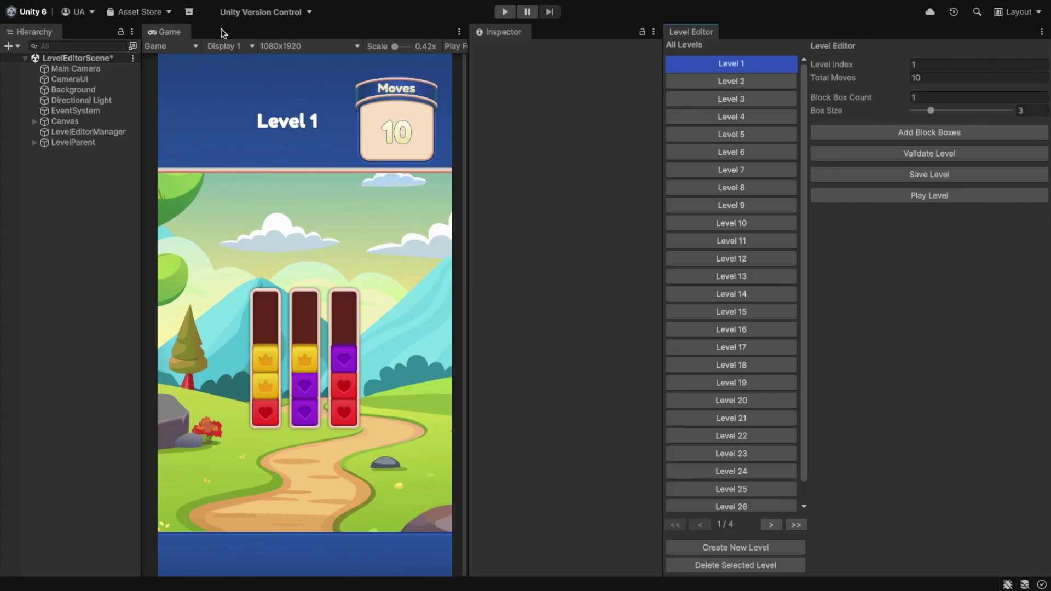
click(161, 50)
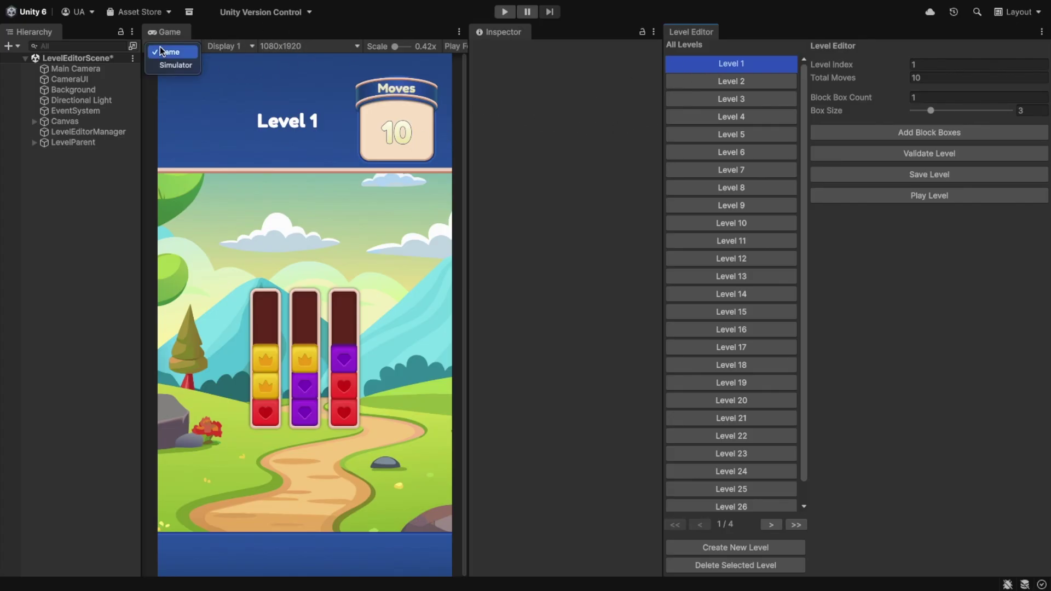
click(263, 51)
click(278, 50)
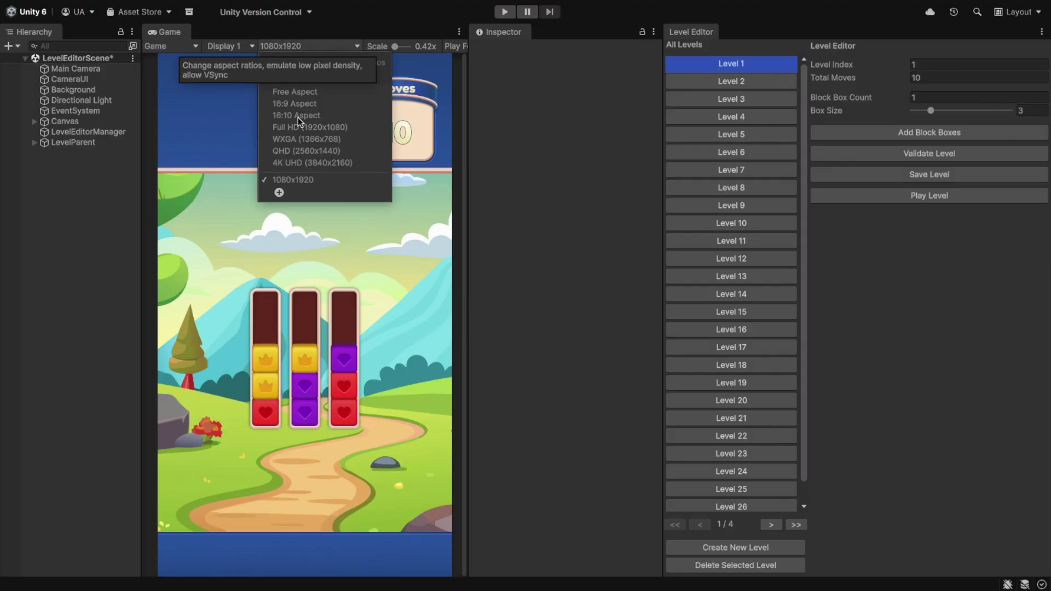
click(286, 182)
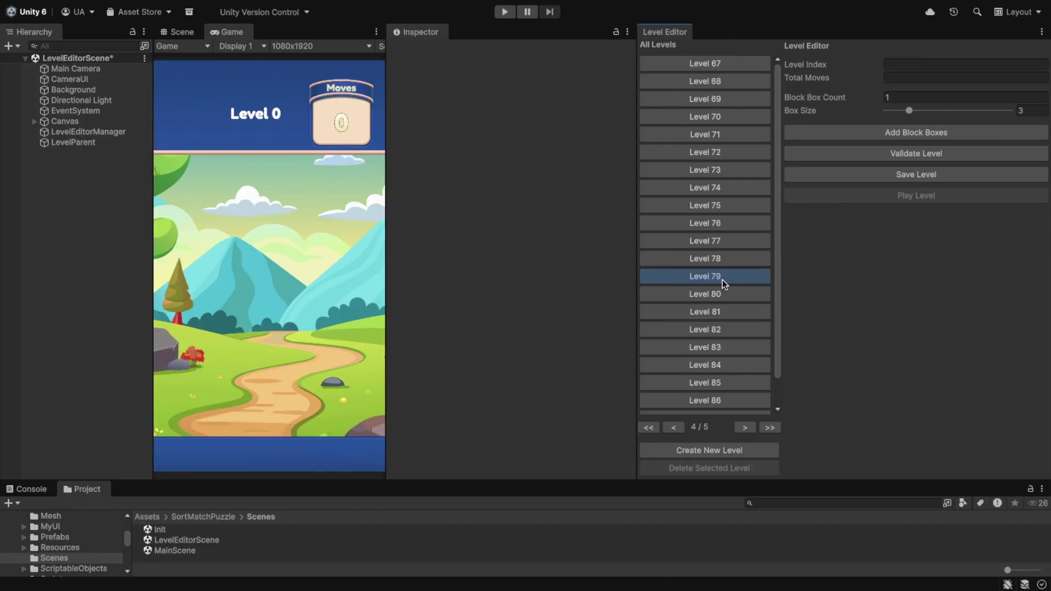
Step: Load Level 79, expand LevelParent and examine the block settings of BlockBox#1
click(722, 278)
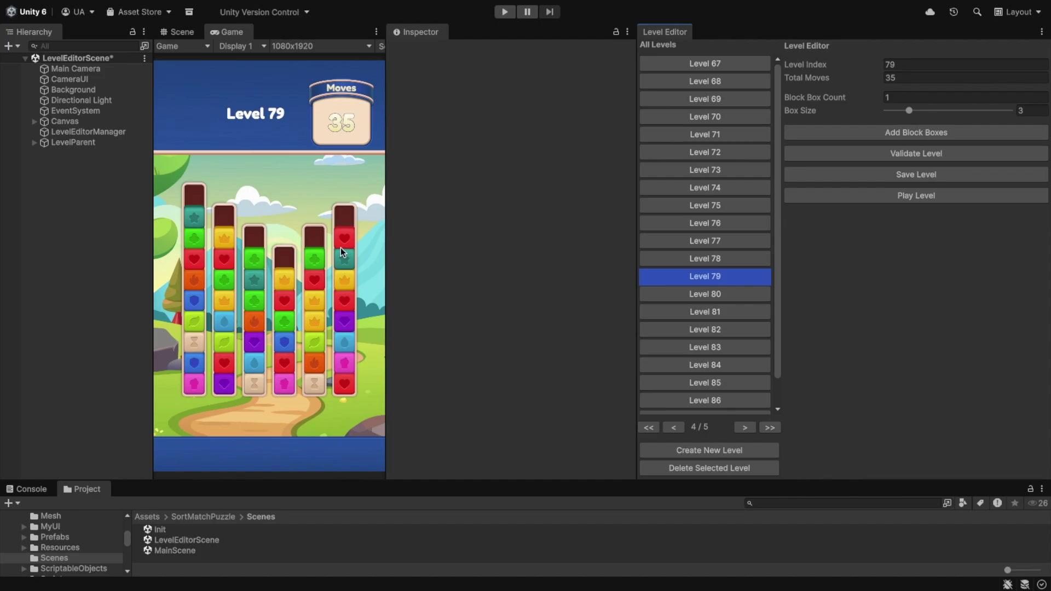
click(34, 142)
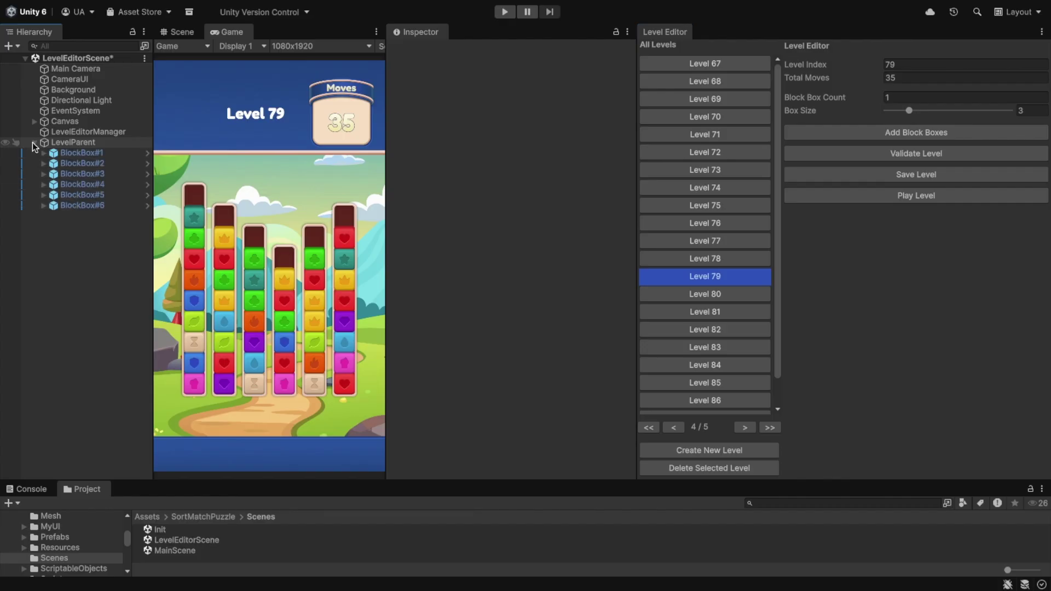
click(72, 154)
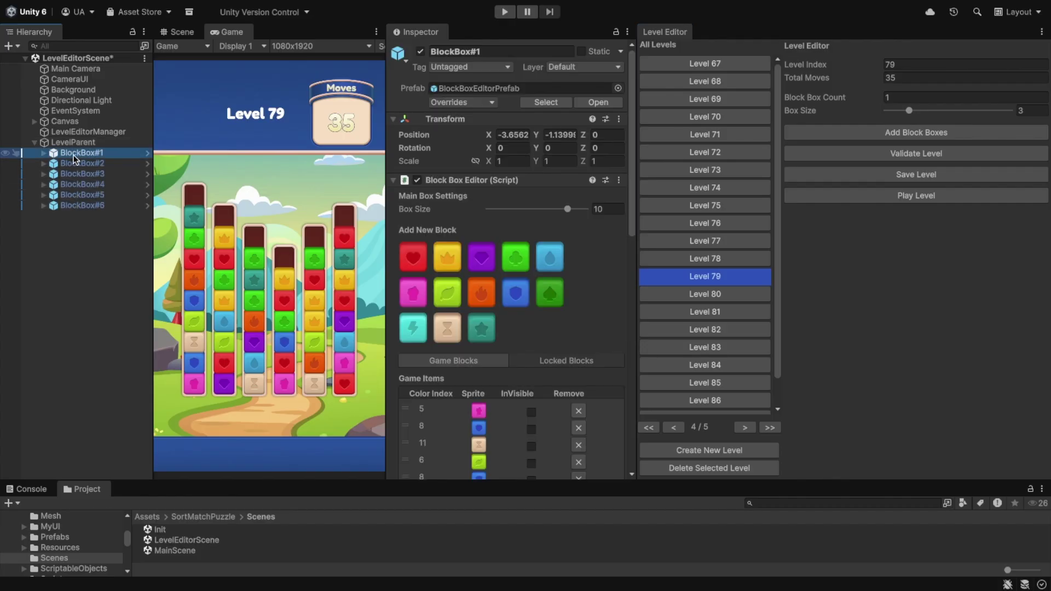
scroll(438, 224, down, 3)
scroll(443, 231, up, 3)
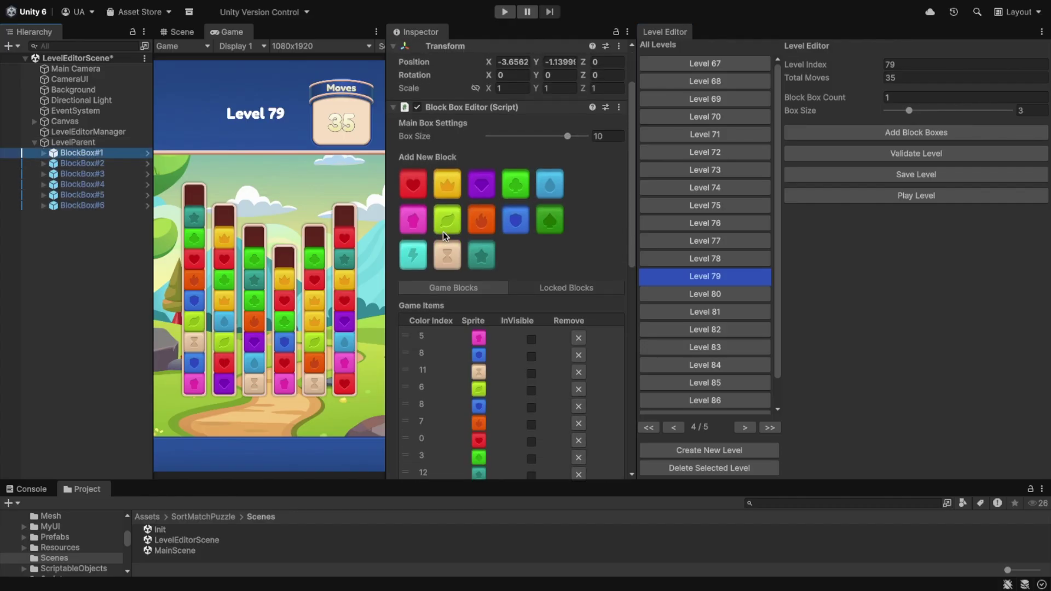
Step: Preview the layouts of Levels 80, 81, 82 and 83 one after another
click(720, 295)
click(716, 312)
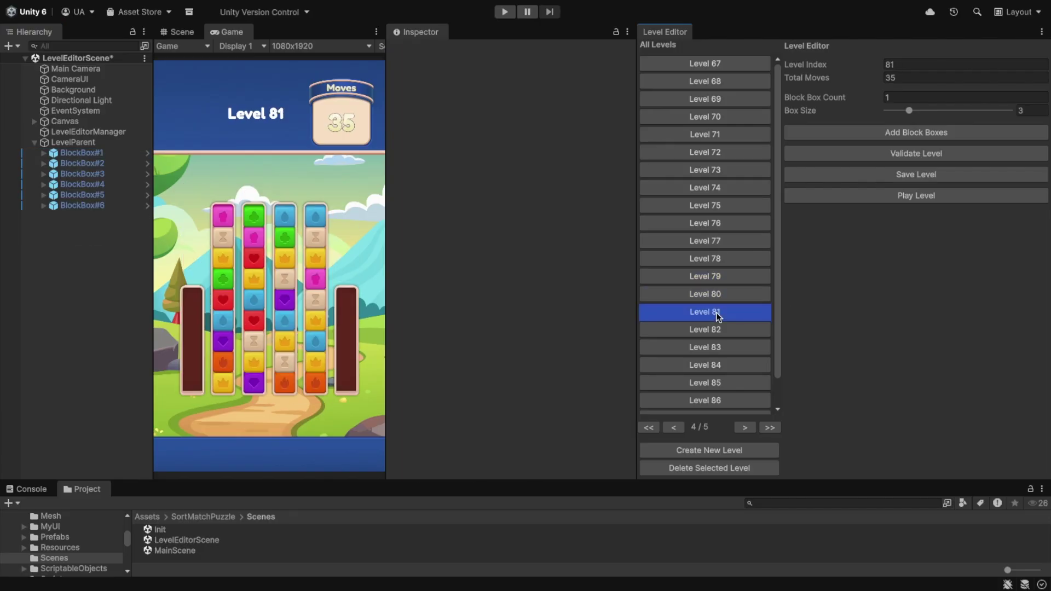
click(708, 329)
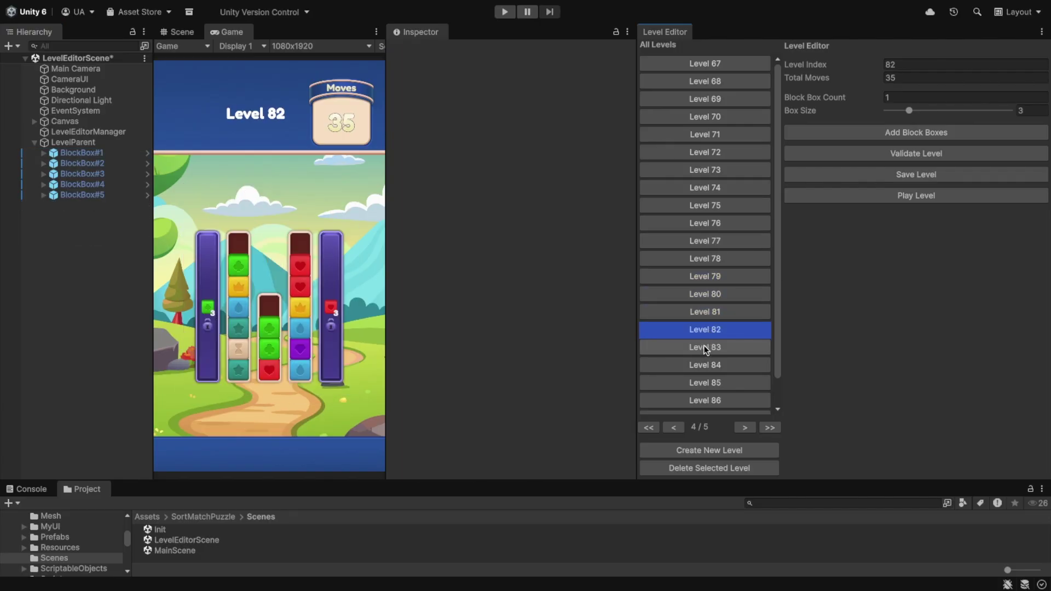
click(705, 348)
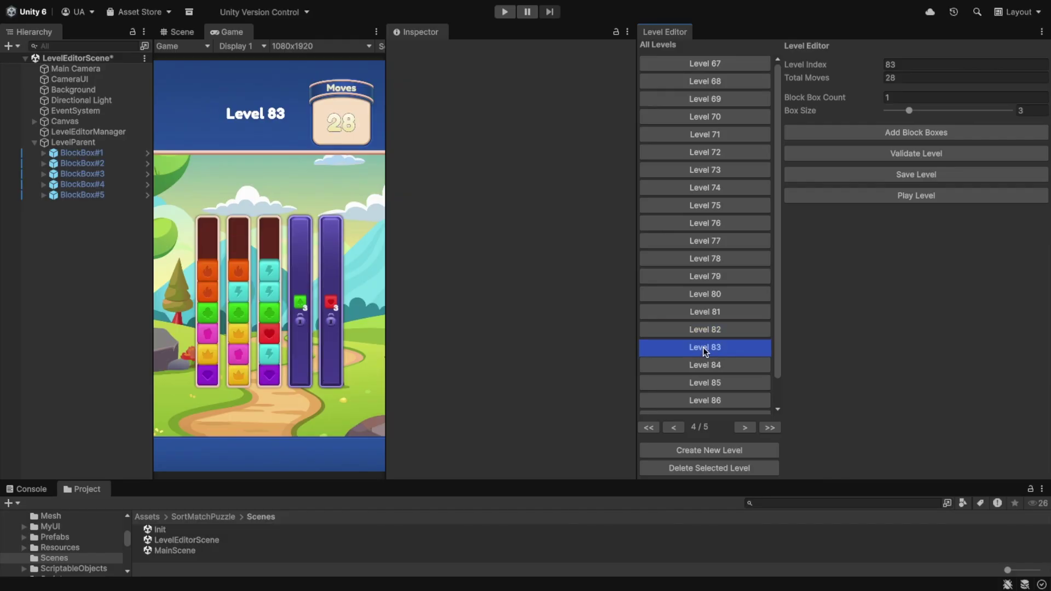
Step: Create a new level at the end of the level list and set its total moves to 25
click(770, 428)
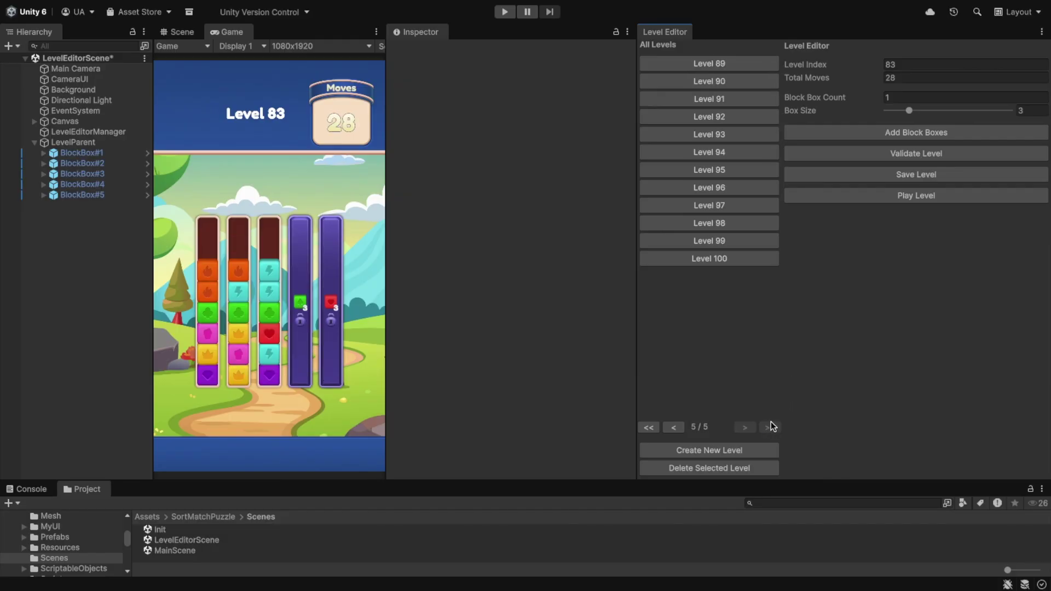
click(699, 451)
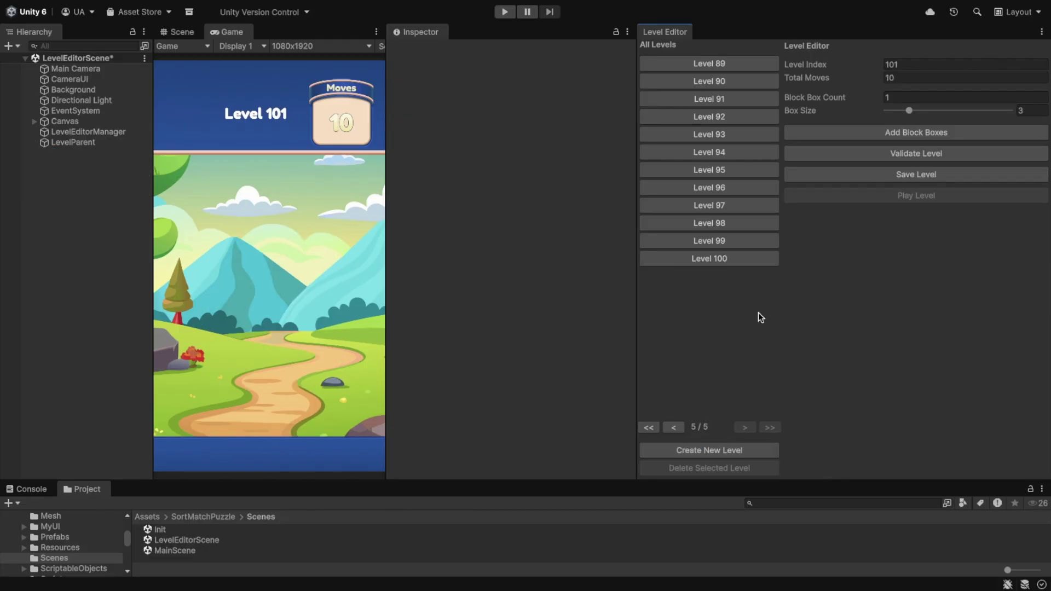
click(916, 78)
text(25)
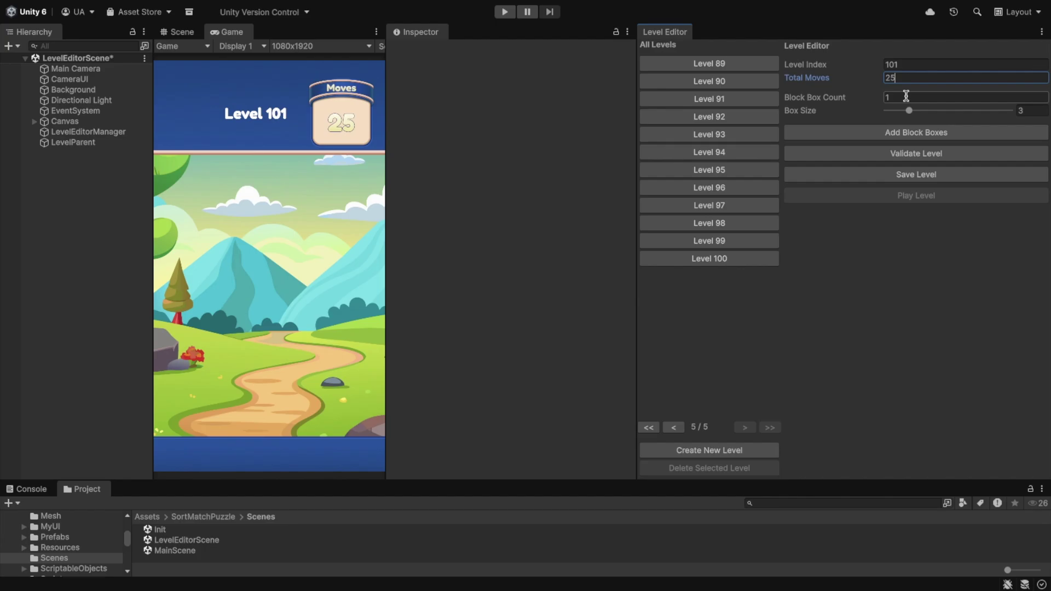
Step: Add six block boxes with a box size of 8 to the new level
click(906, 96)
text(6)
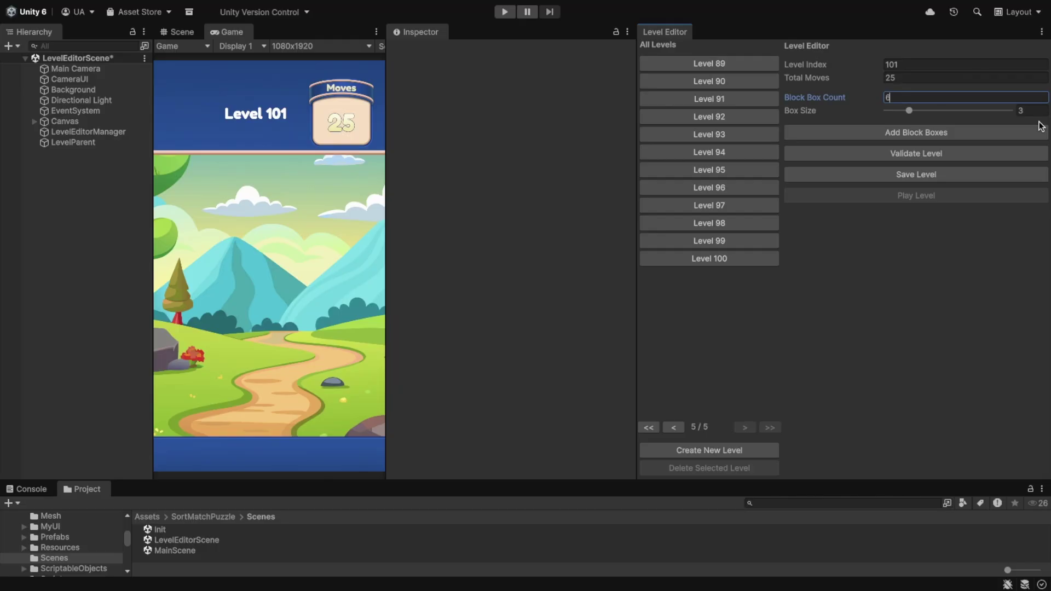
click(1036, 111)
text(8)
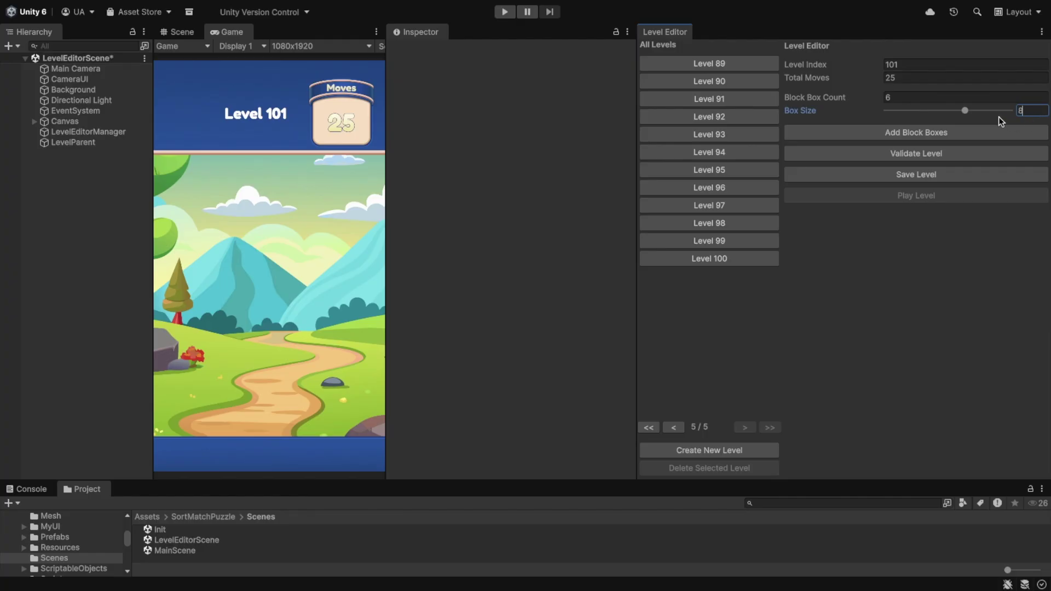
click(928, 136)
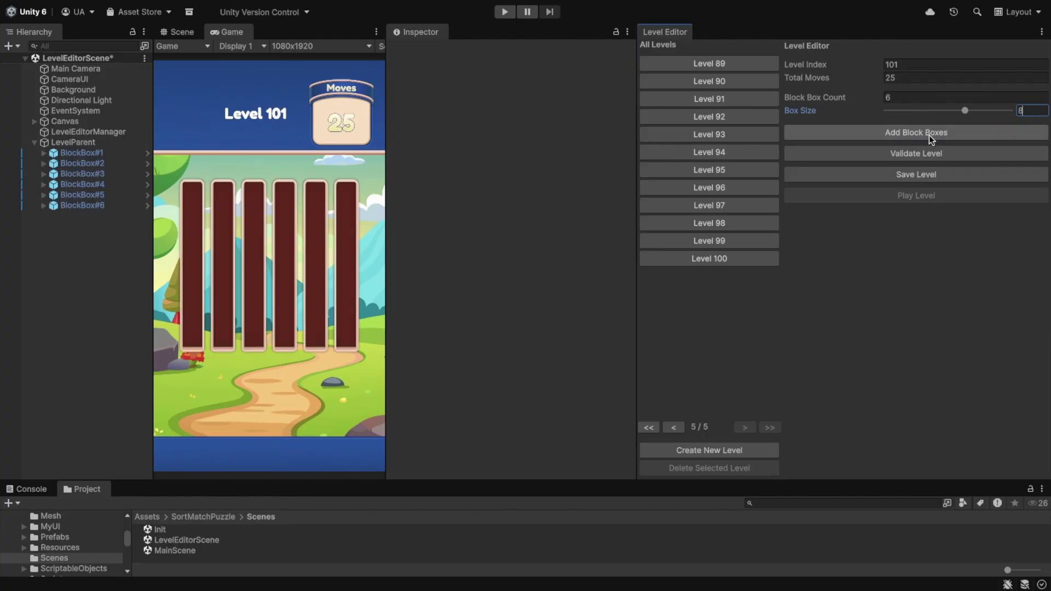
Step: Examine the block boxes in the Scene view by selecting BlockBox#1 through BlockBox#6 in turn
click(183, 32)
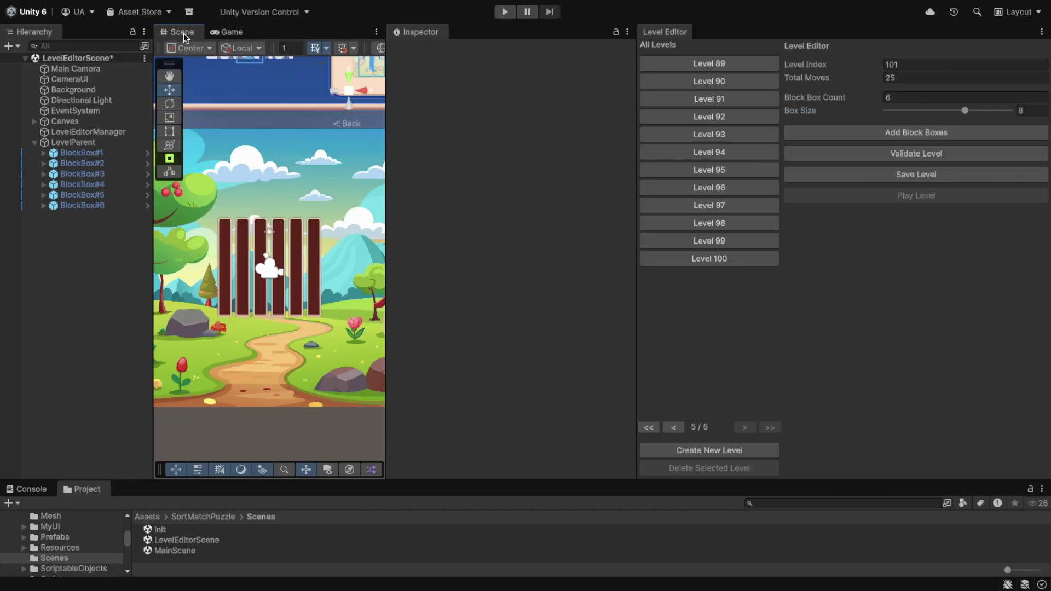
scroll(259, 251, up, 2)
scroll(257, 234, up, 2)
click(74, 153)
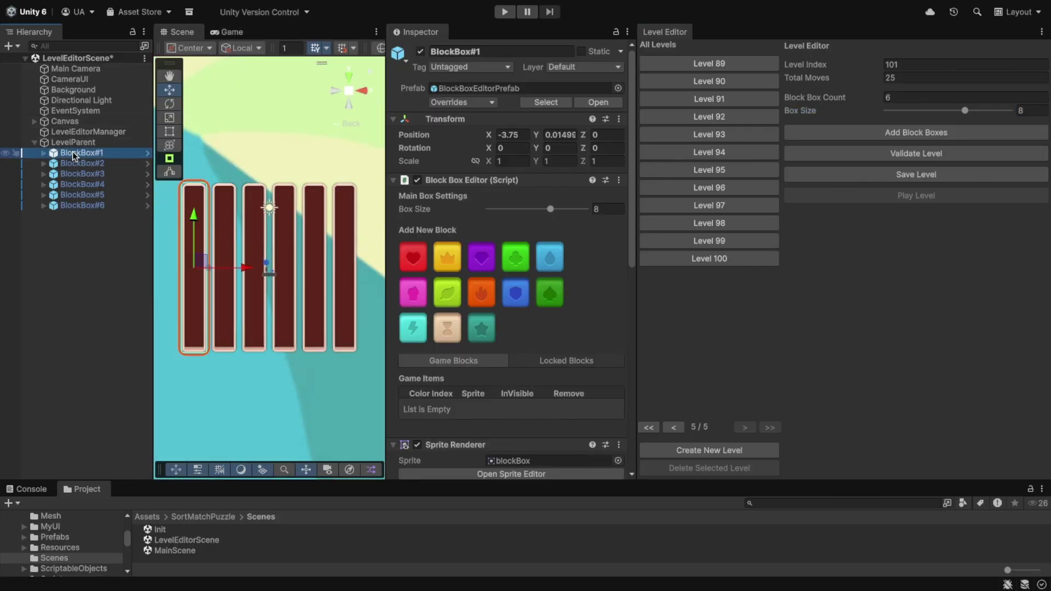
click(79, 163)
click(81, 173)
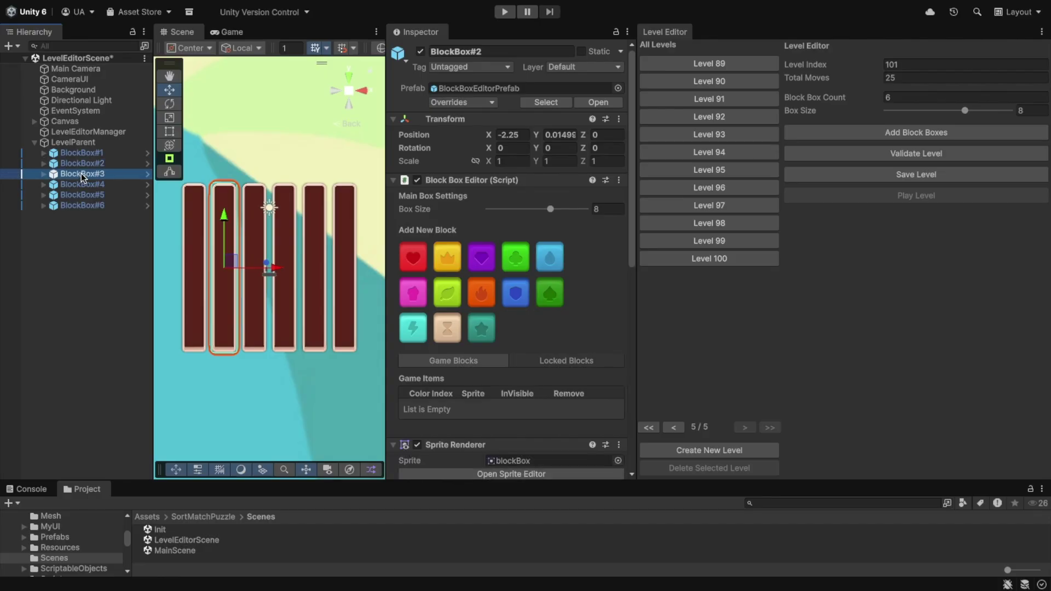
click(81, 185)
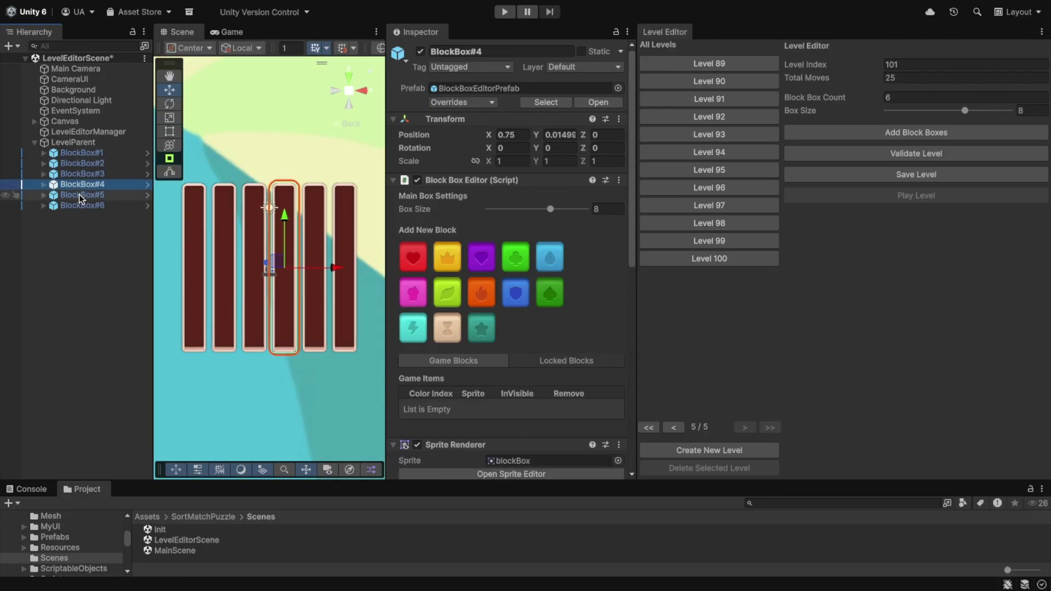
click(79, 195)
click(79, 205)
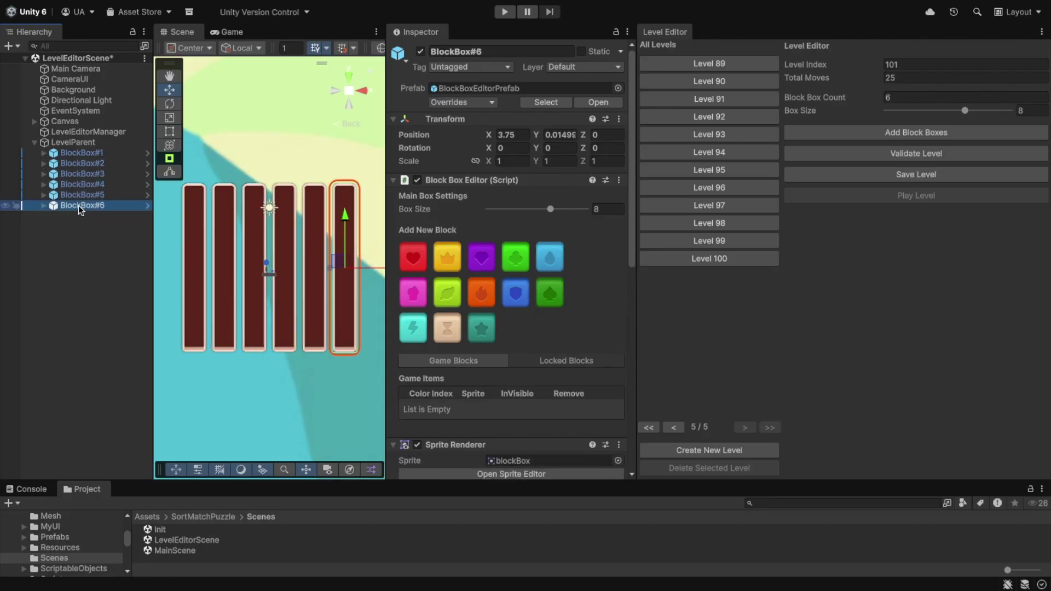
Step: Move BlockBox#1 straight down in the Scene view to a Y position of about -3.2
click(81, 155)
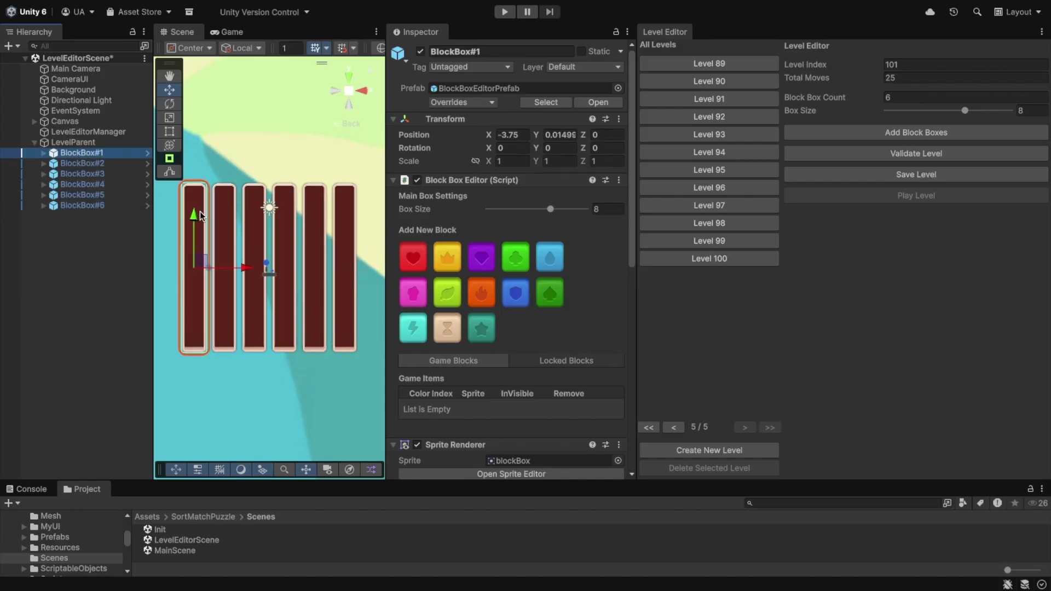
drag(198, 204, 214, 286)
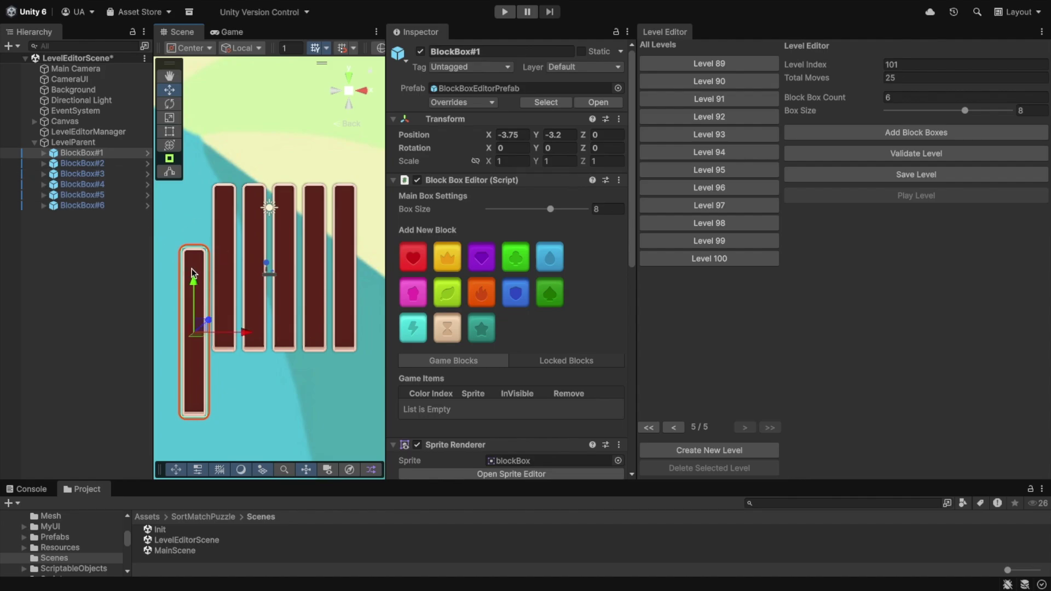
Step: Move BlockBox#1 straight up in the Scene view to a Y position of about 0.03, and show the level in the Game view
drag(198, 283, 197, 210)
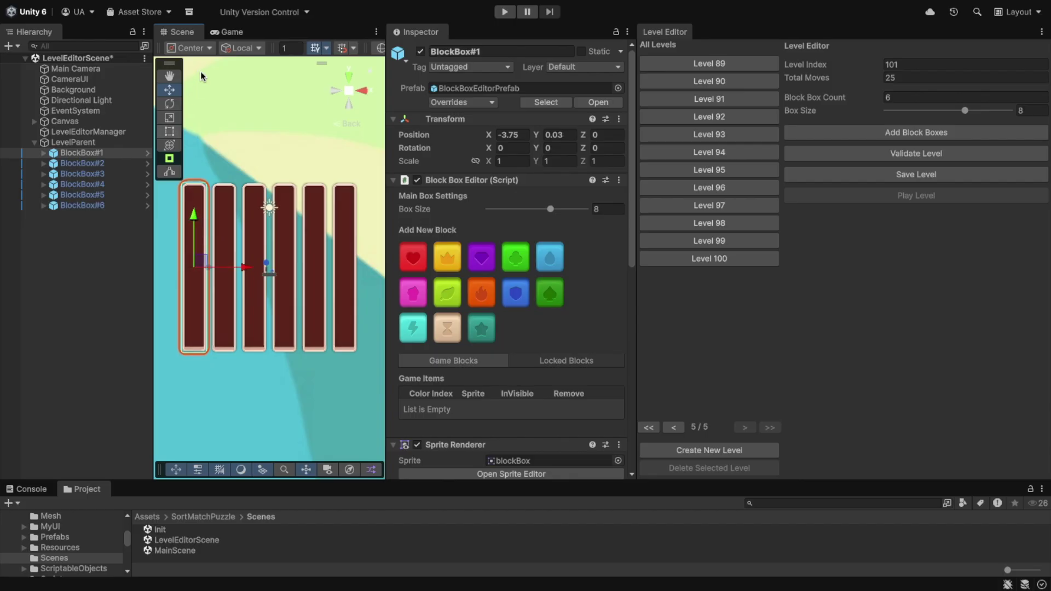
click(228, 32)
Step: Try adjusting BlockBox#1's Y position in the Inspector, lowering it to about -0.96 and raising it back to about 0.02
click(96, 156)
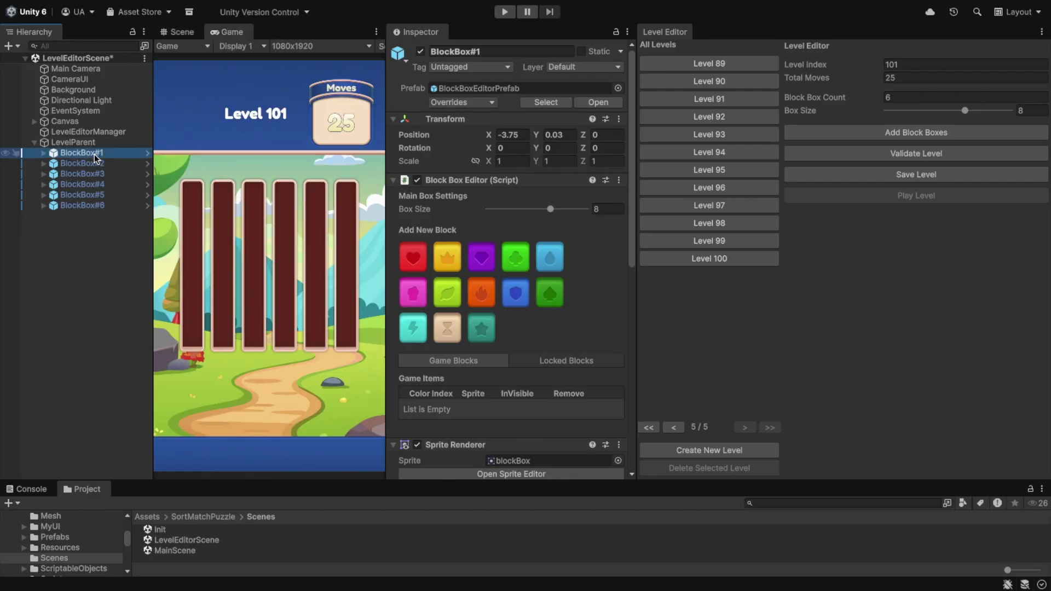
click(538, 136)
drag(539, 136, 516, 140)
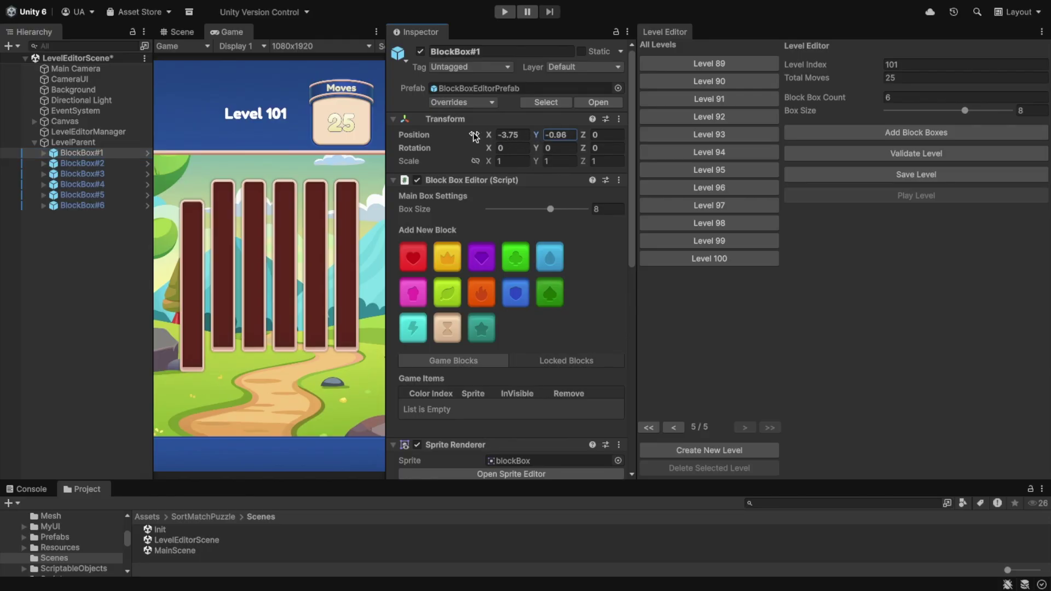
click(481, 145)
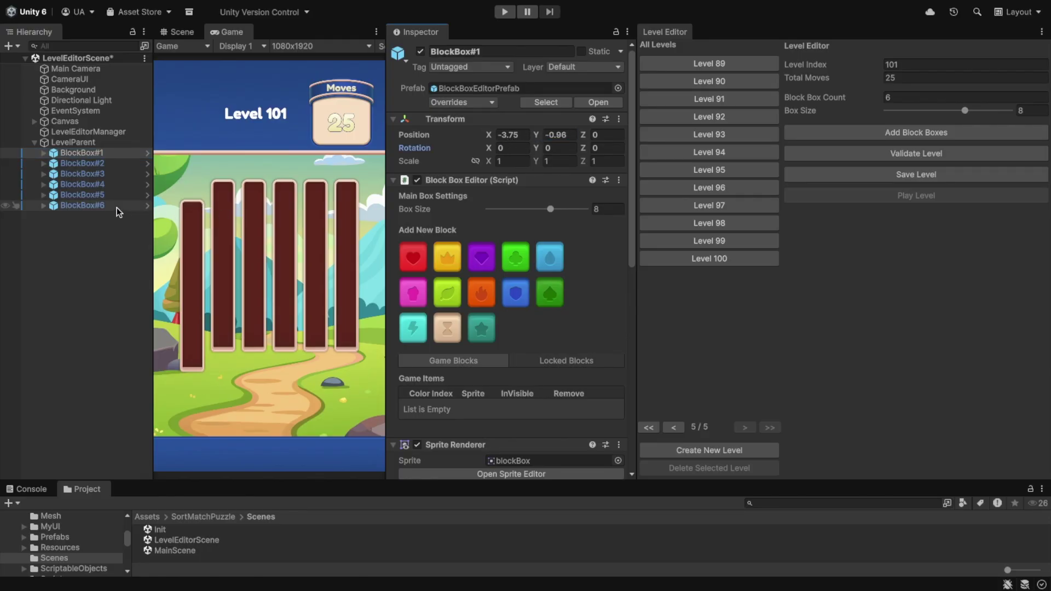
drag(539, 137, 546, 136)
Step: Select BlockBox#1 through BlockBox#6 and lower them together to a Y position of about -1.86
click(109, 154)
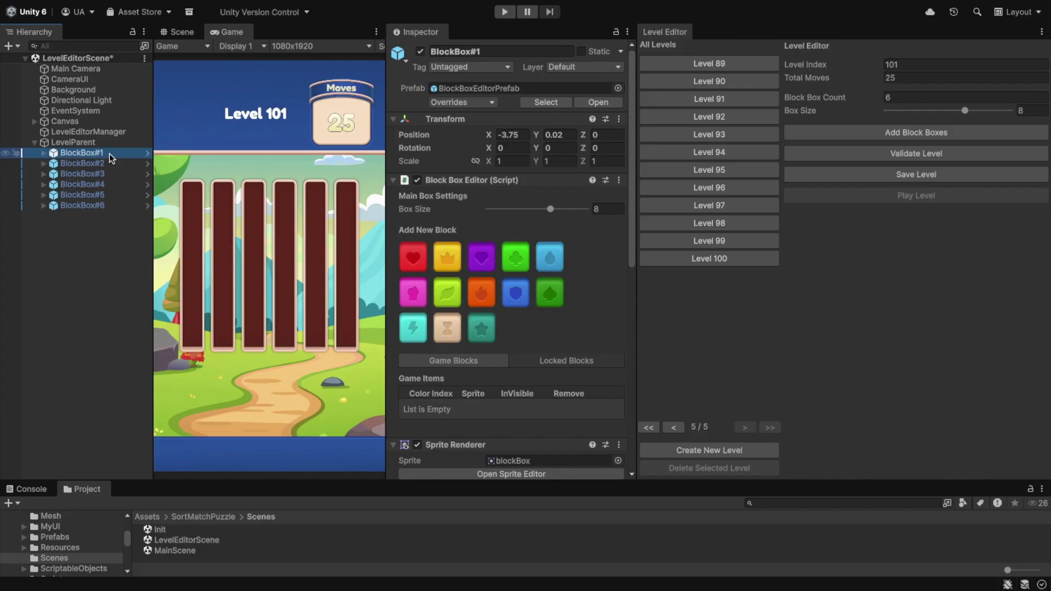
shift+click(84, 208)
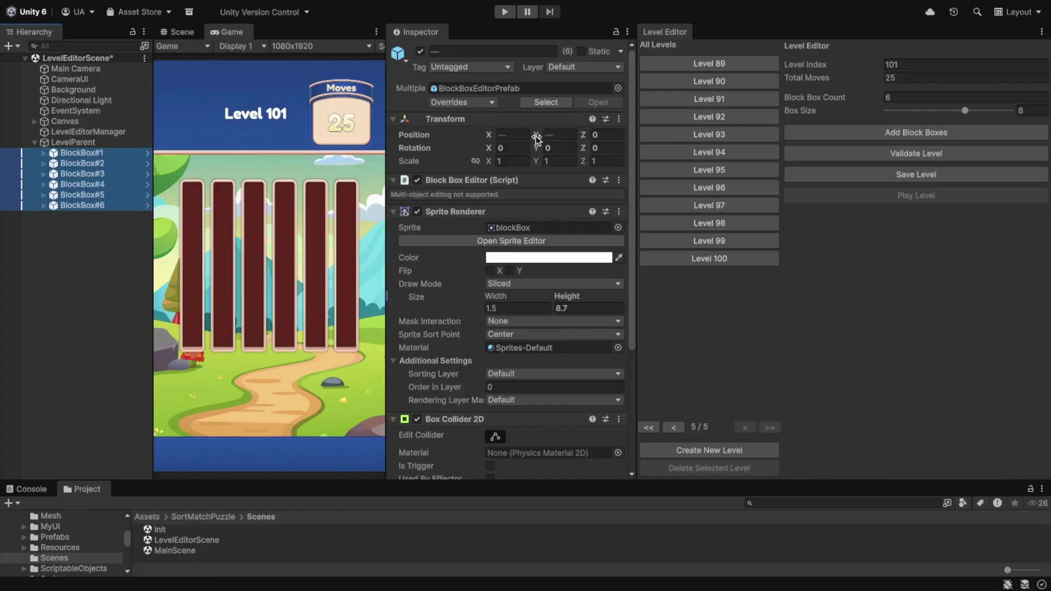
drag(536, 140, 495, 148)
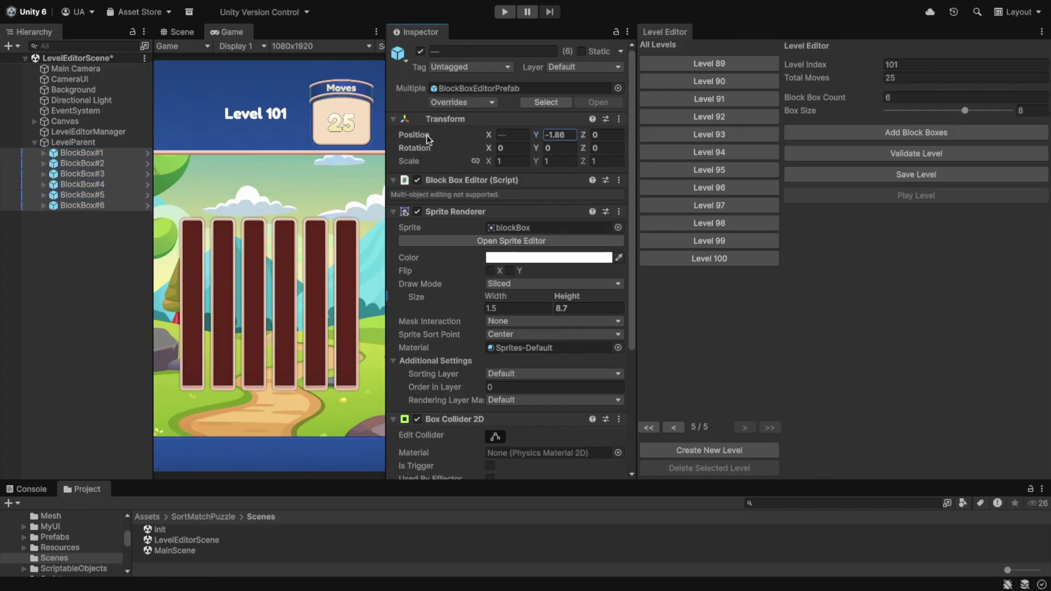
Step: Set the box size of BlockBox#1 and BlockBox#2 to 7
click(64, 155)
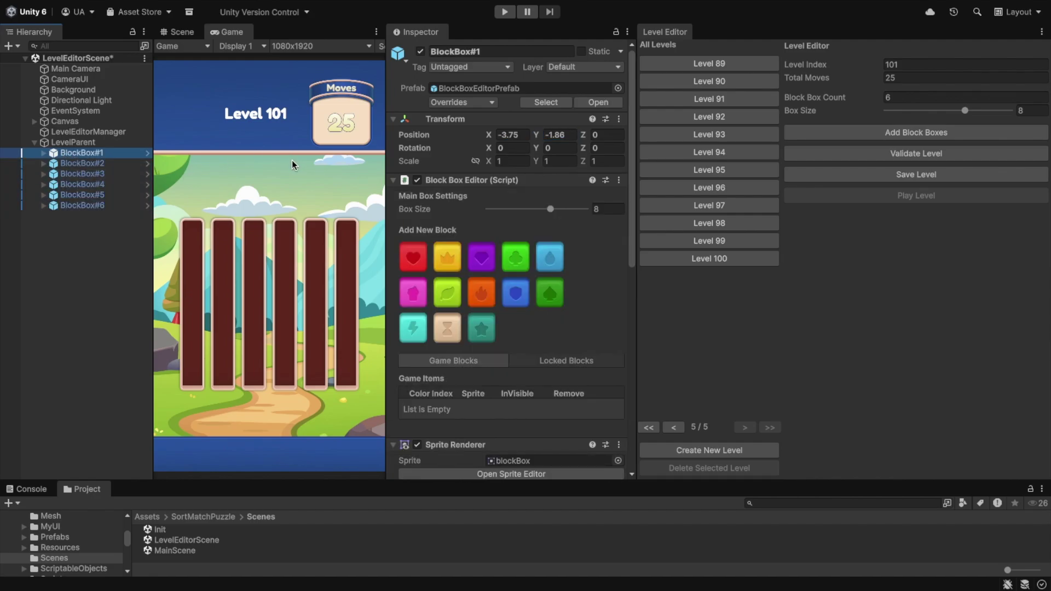
mouse_move(550, 209)
mouse_down()
mouse_move(514, 212)
mouse_move(540, 214)
mouse_up()
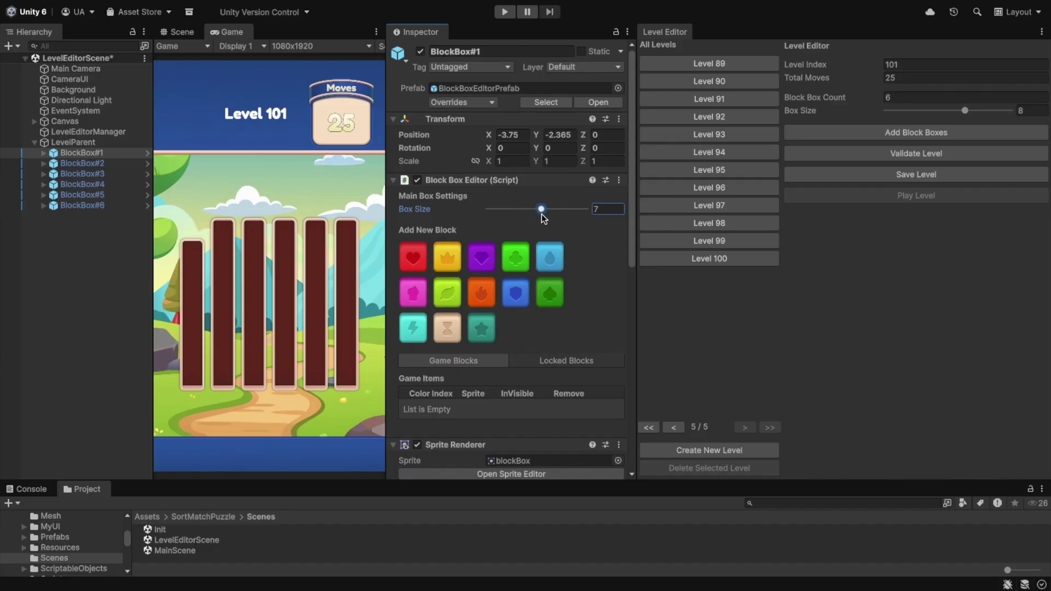
click(82, 163)
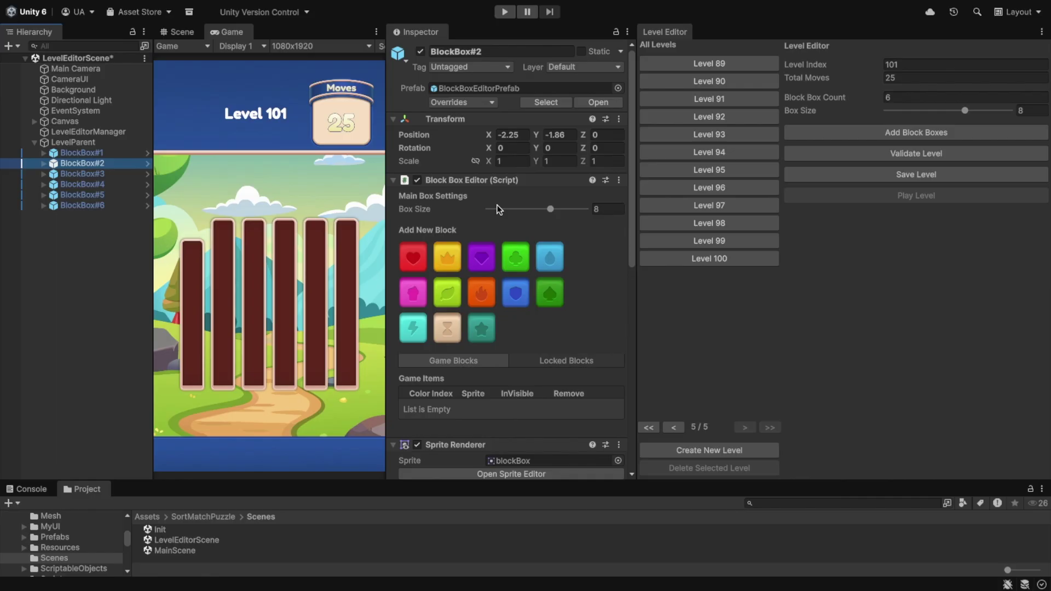
click(548, 212)
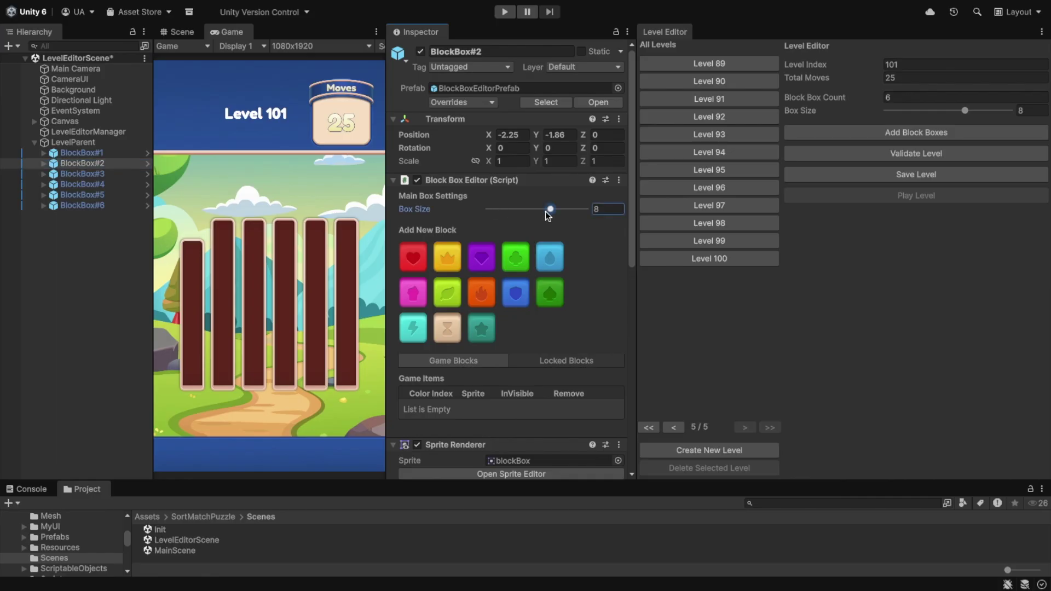
drag(548, 215, 545, 214)
Step: Reduce the box size of BlockBox#5 and BlockBox#6 to 7
click(112, 175)
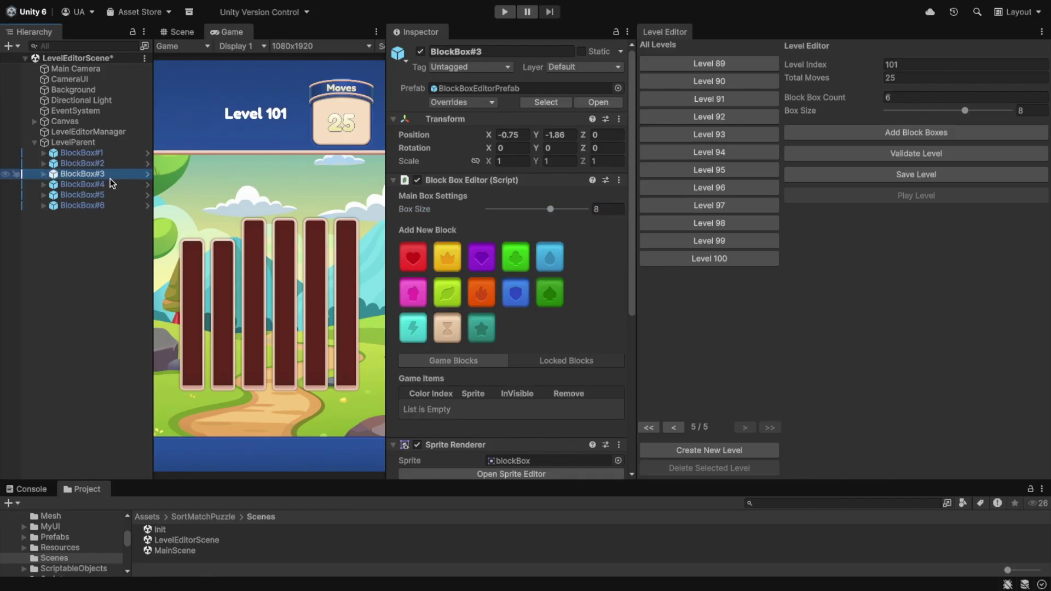
click(102, 184)
click(101, 195)
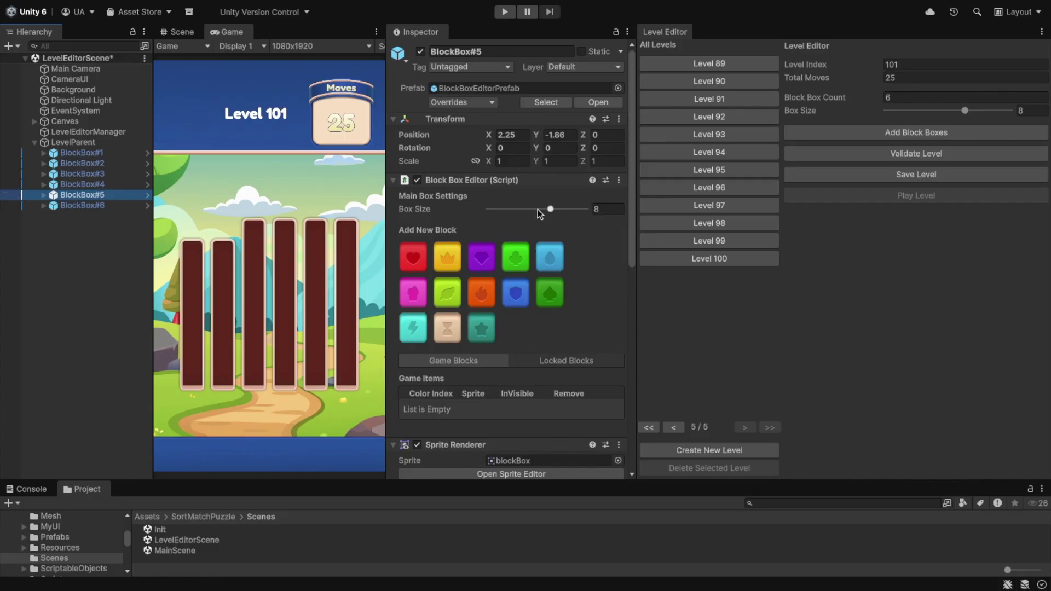
drag(550, 210, 544, 210)
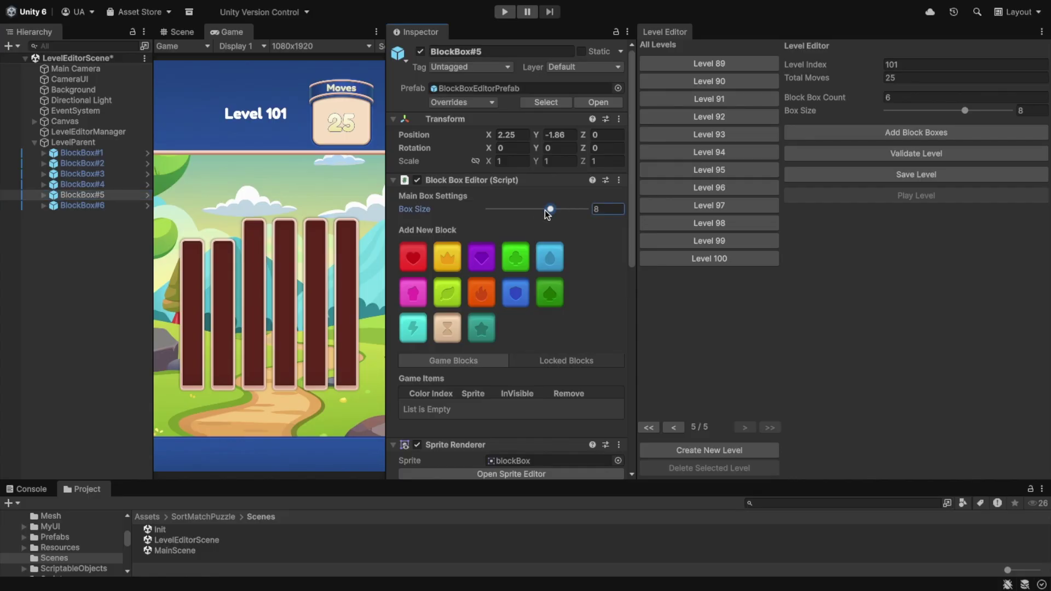
click(110, 206)
drag(544, 208, 540, 208)
Step: Add yellow crown, lime leaf, orange flame, purple gem and green clover blocks to BlockBox#1 in that order
click(102, 154)
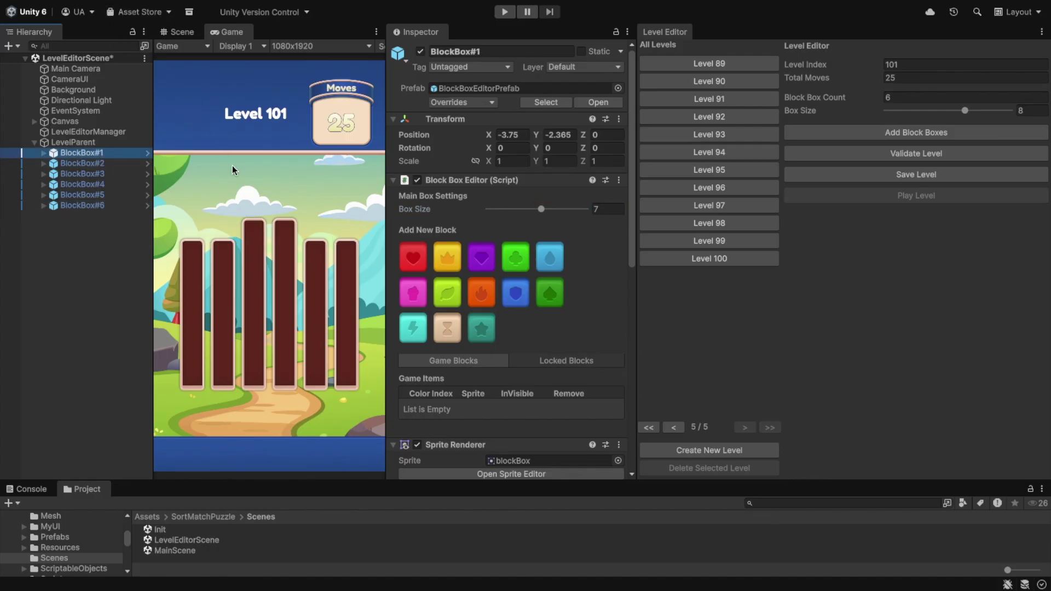
scroll(590, 271, down, 5)
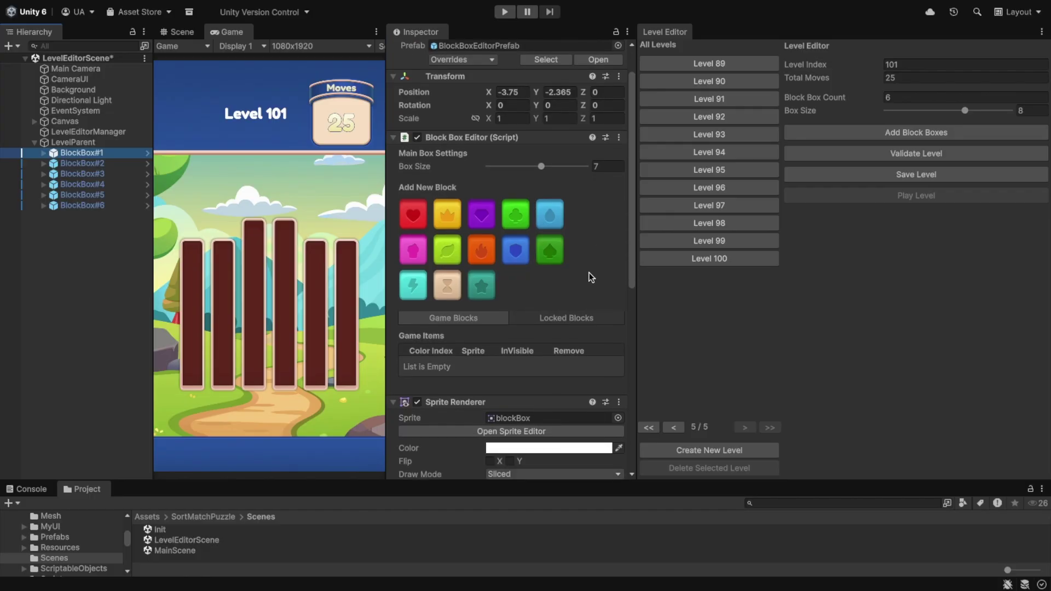
scroll(588, 270, up, 1)
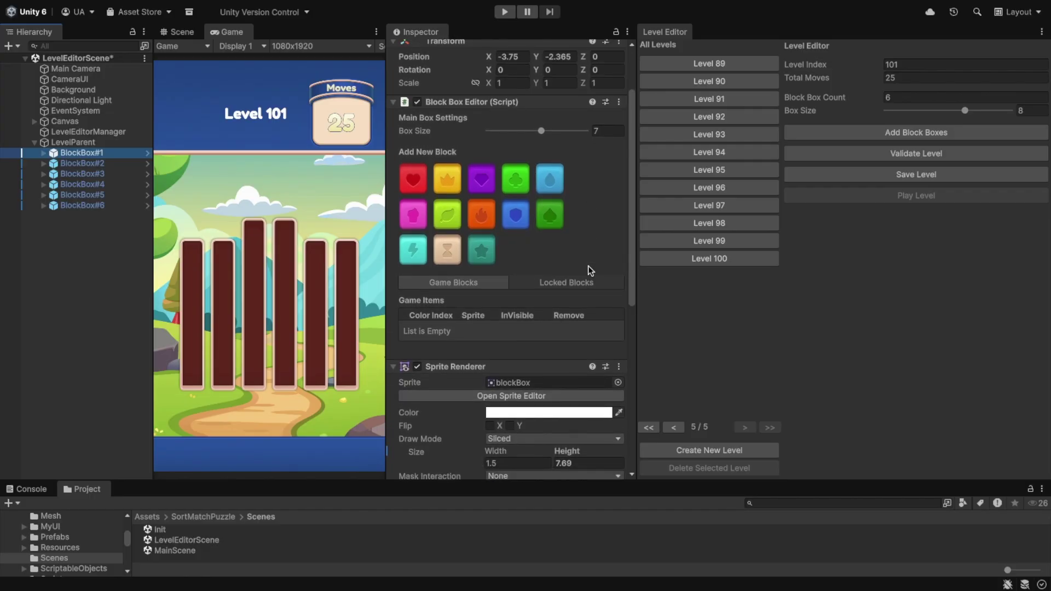
click(445, 185)
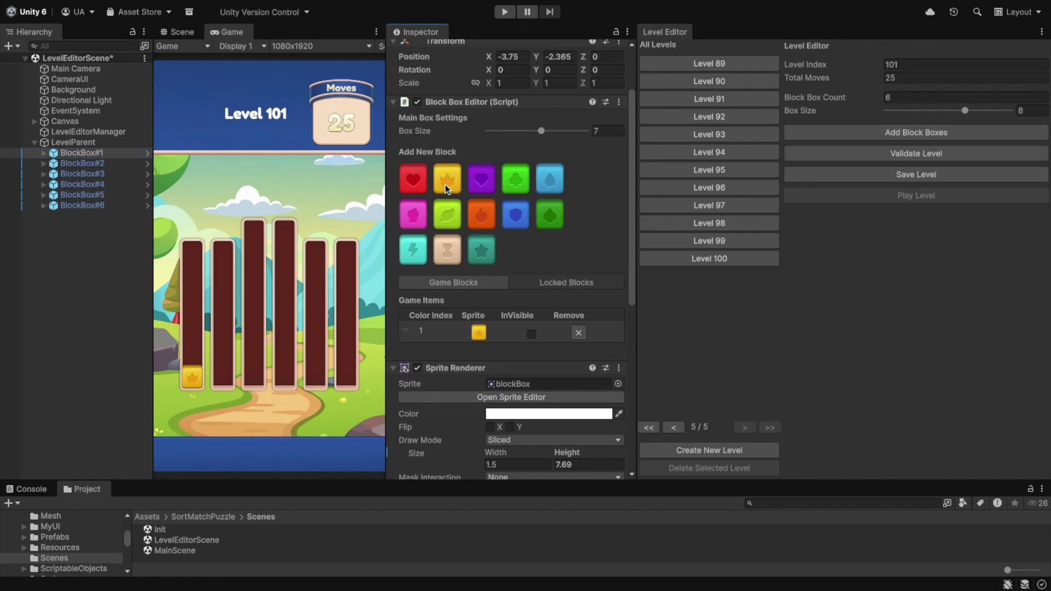
click(448, 218)
click(483, 216)
click(487, 185)
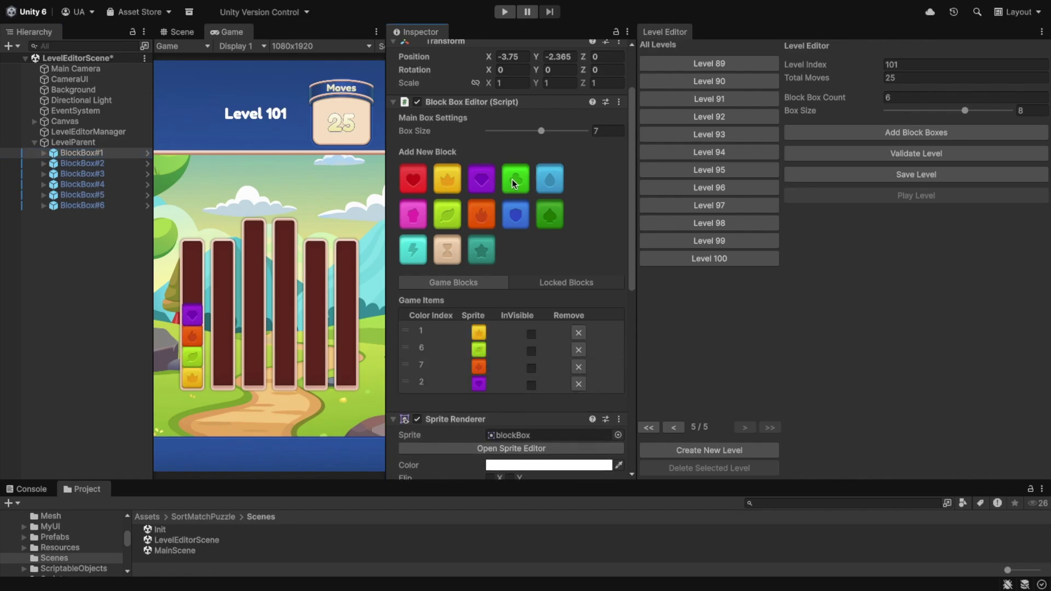
click(512, 179)
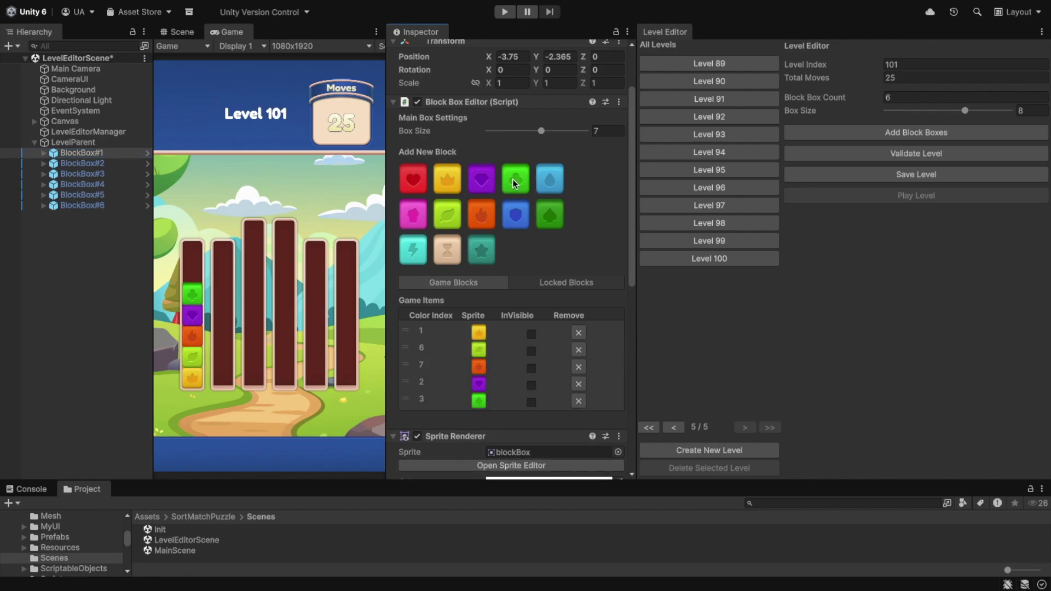
Step: Remove the purple gem and orange flame blocks from BlockBox#1's game items
click(579, 384)
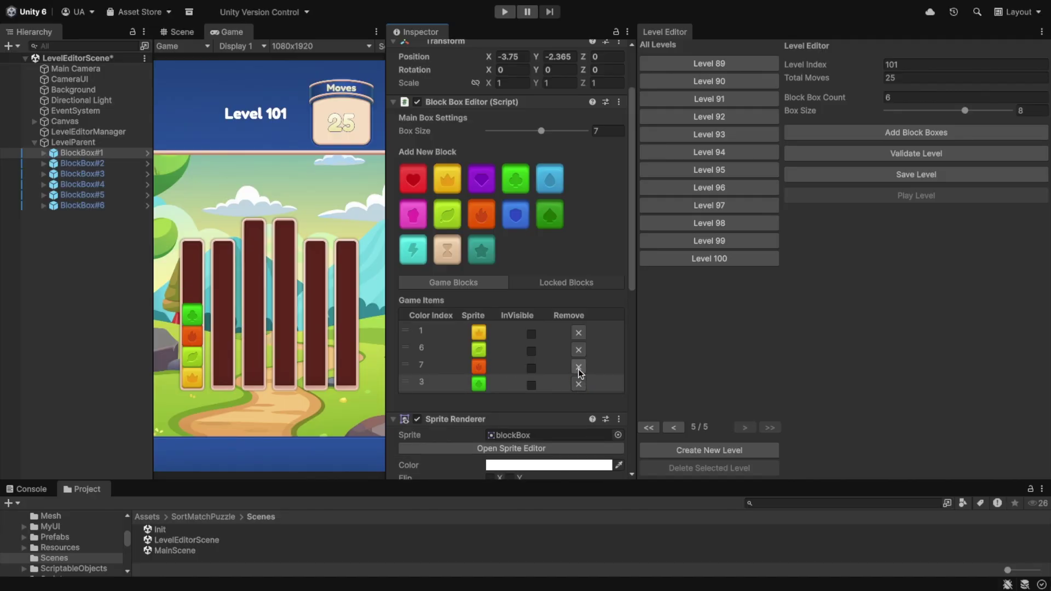
click(578, 367)
Step: Try making the lime leaf and yellow crown blocks in BlockBox#1 invisible, and make both visible again
click(531, 351)
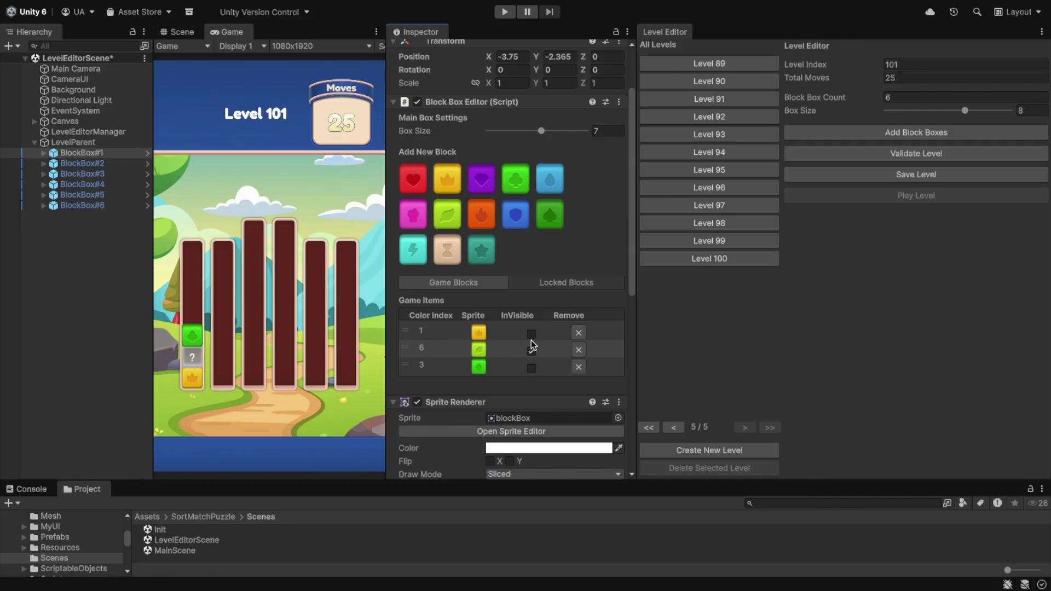
click(531, 334)
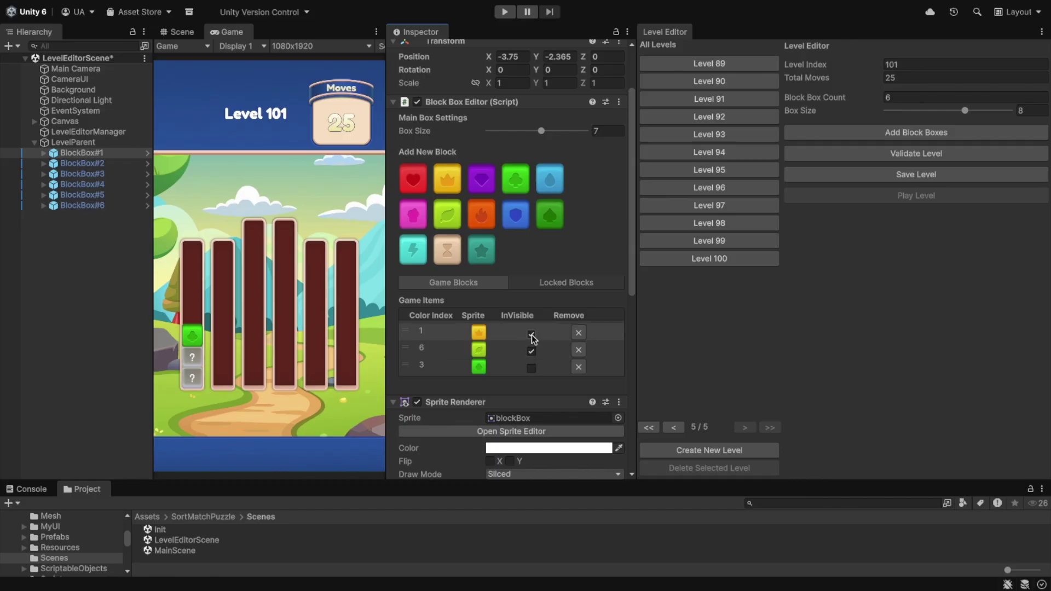
click(532, 351)
click(531, 335)
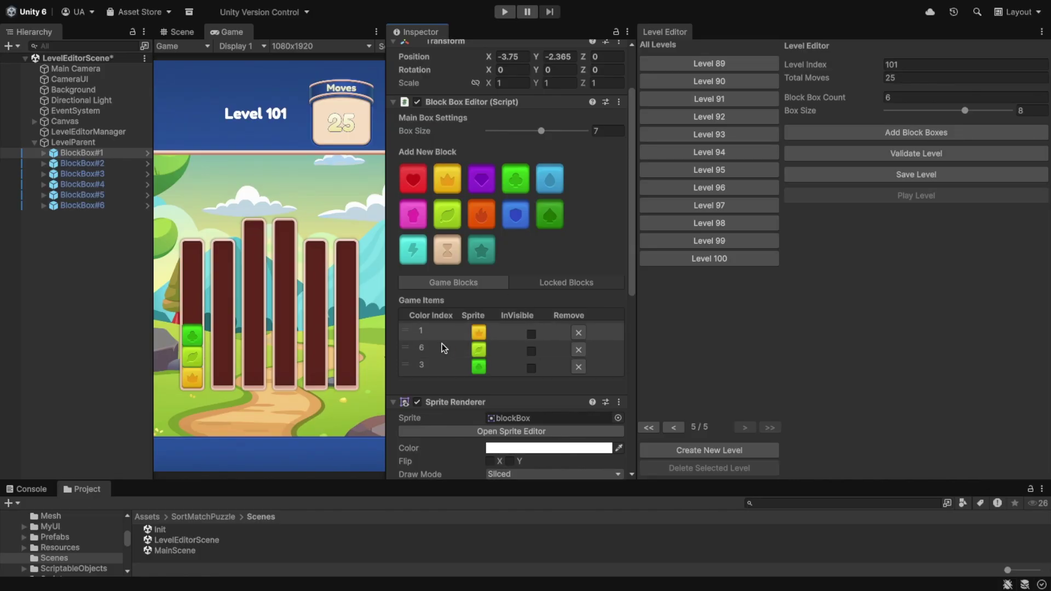
Step: Reorder BlockBox#1's game items to green clover, lime leaf and yellow crown
drag(421, 354, 429, 324)
drag(432, 366, 436, 328)
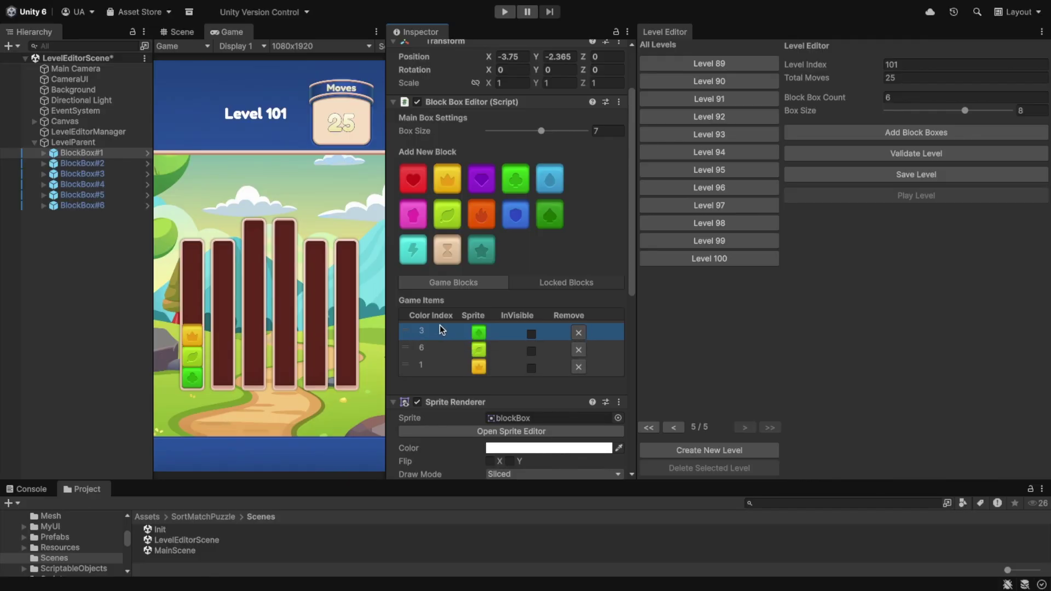
Step: Add a yellow crown lock slot objective to BlockBox#1 and set its count to 6
click(544, 285)
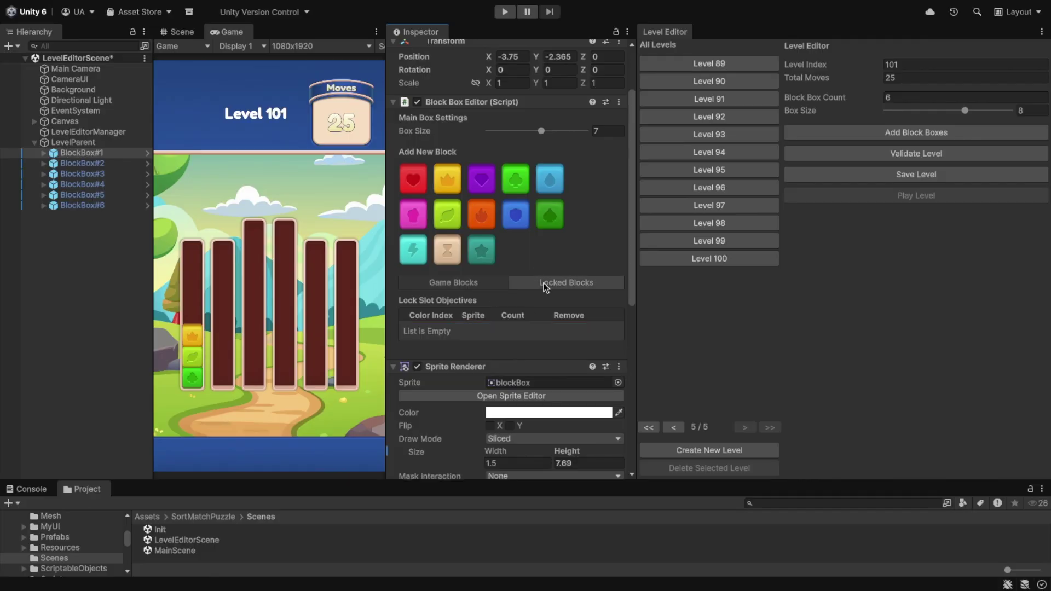
click(451, 178)
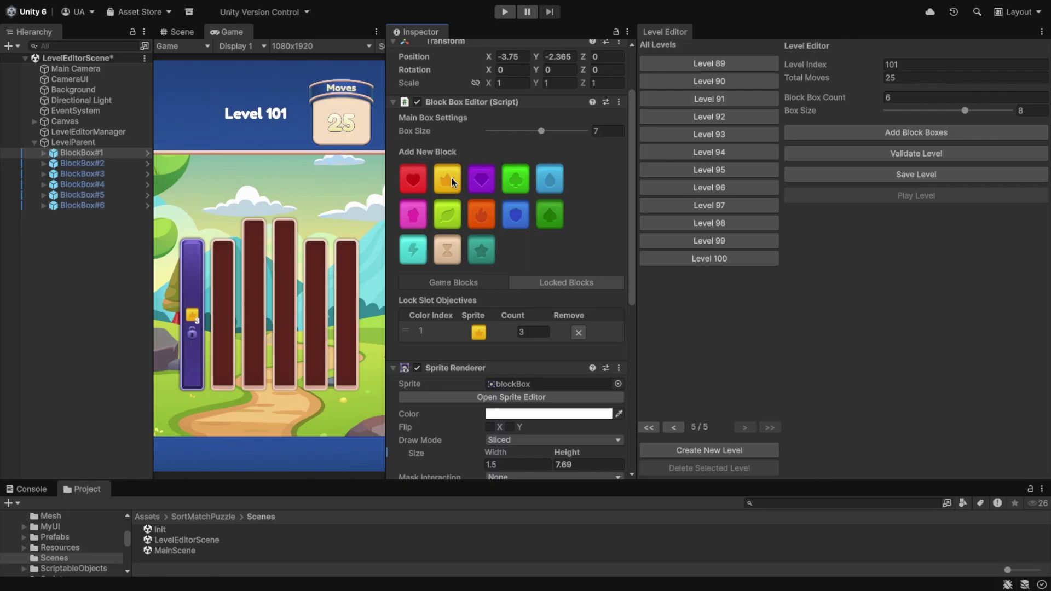
click(527, 332)
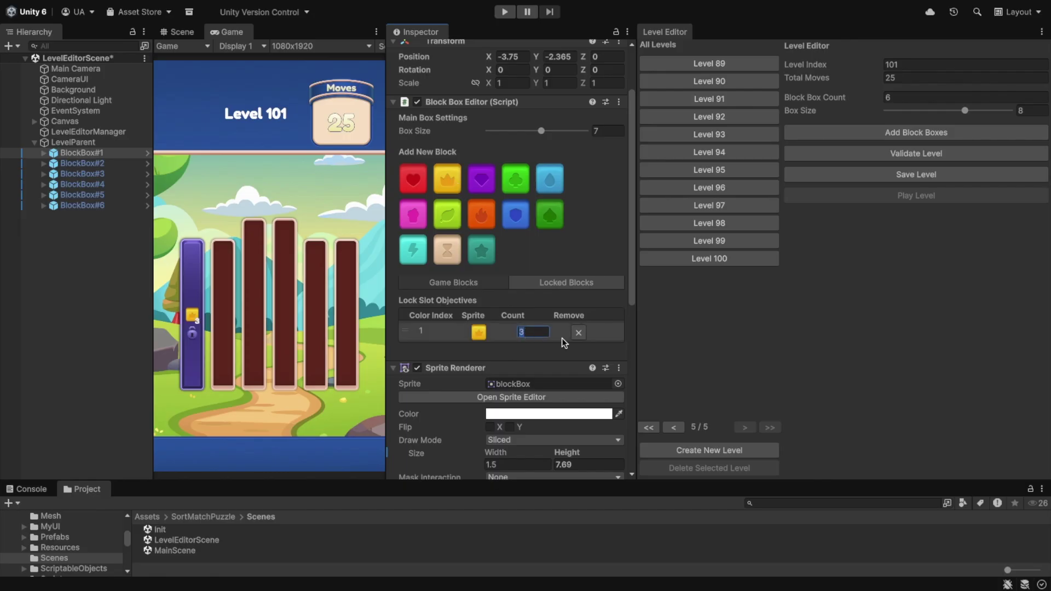
text(6)
Step: Change the lock objective's sprite to the red heart and add a blue shield objective placed ahead of it
click(480, 331)
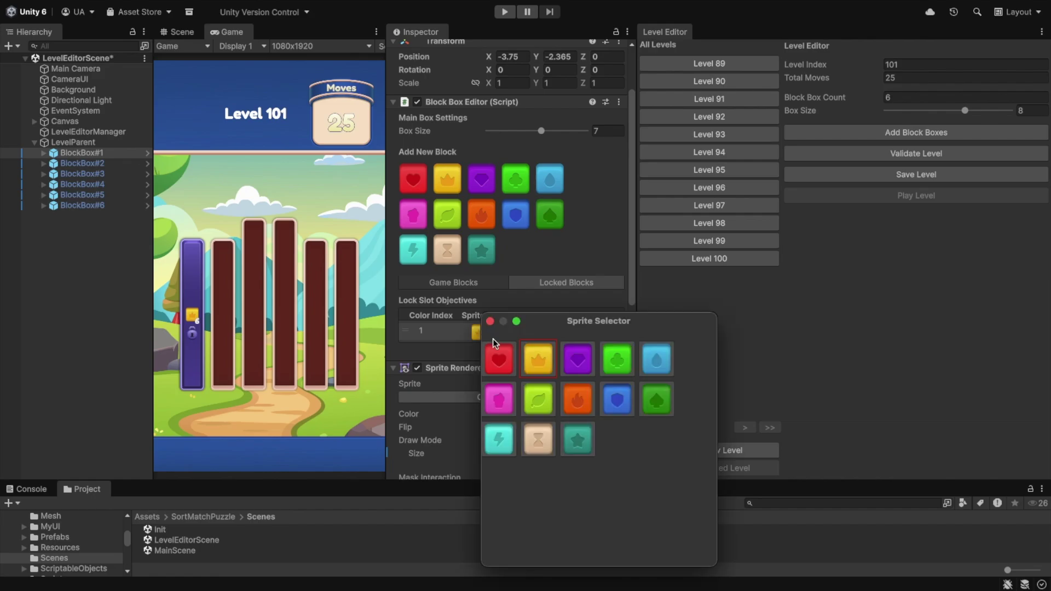
click(498, 364)
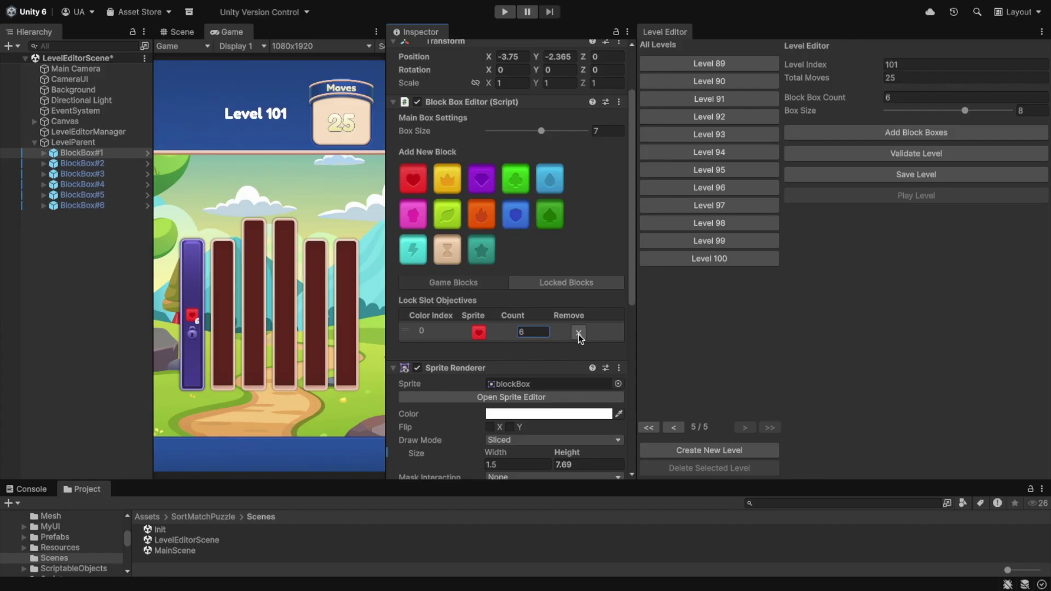
click(519, 217)
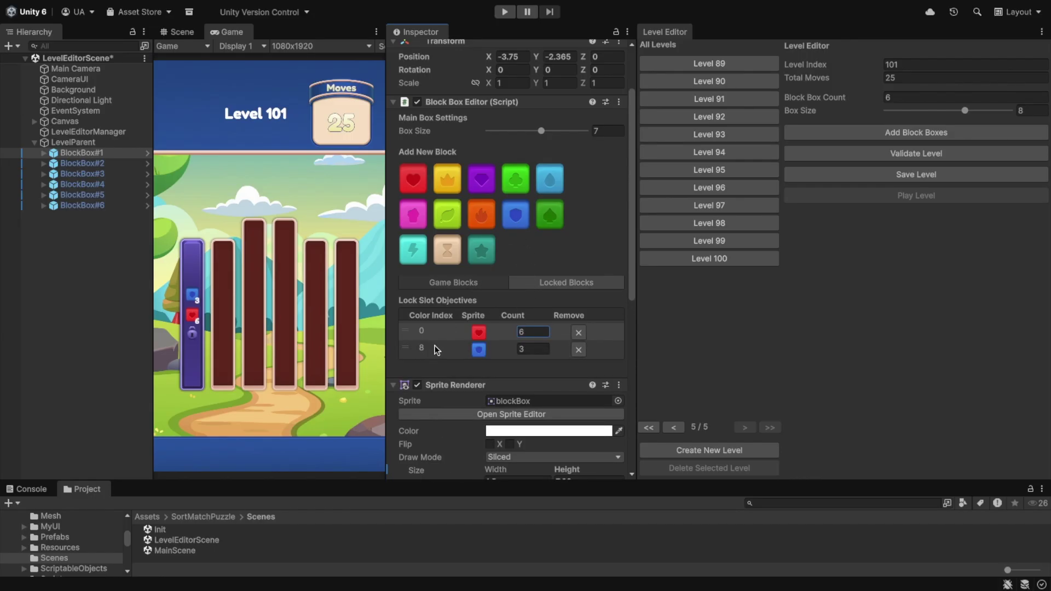
drag(429, 349, 434, 324)
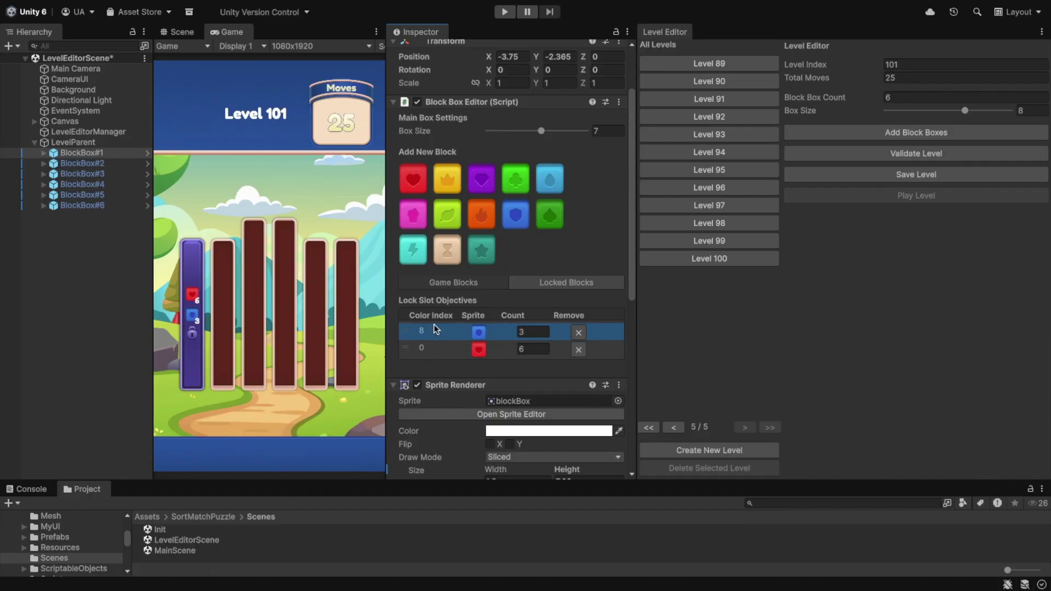
Step: Remove both lock slot objectives from BlockBox#1 and return to its game blocks list
click(578, 333)
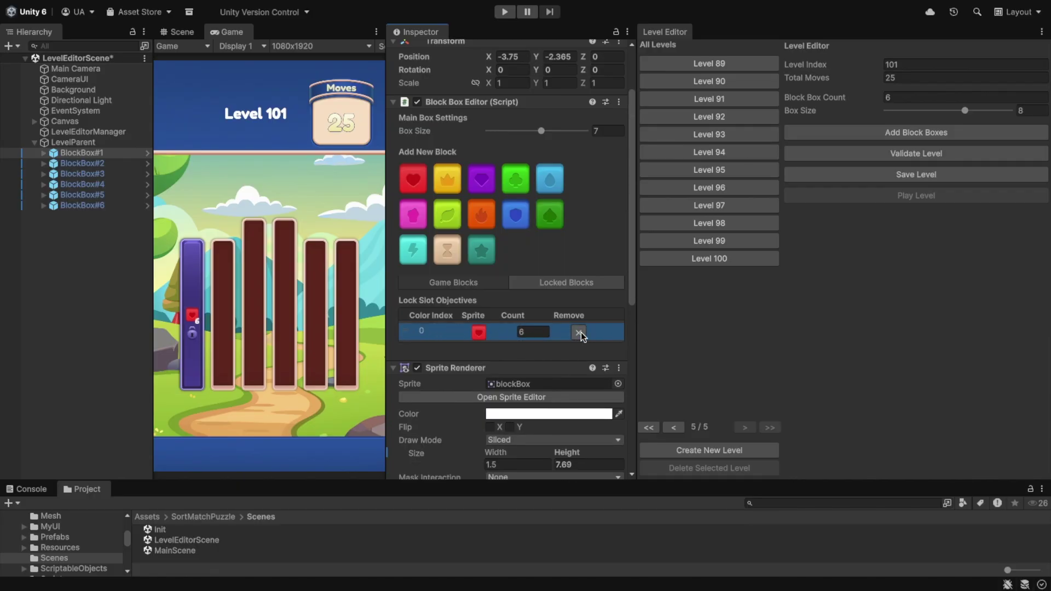
click(579, 333)
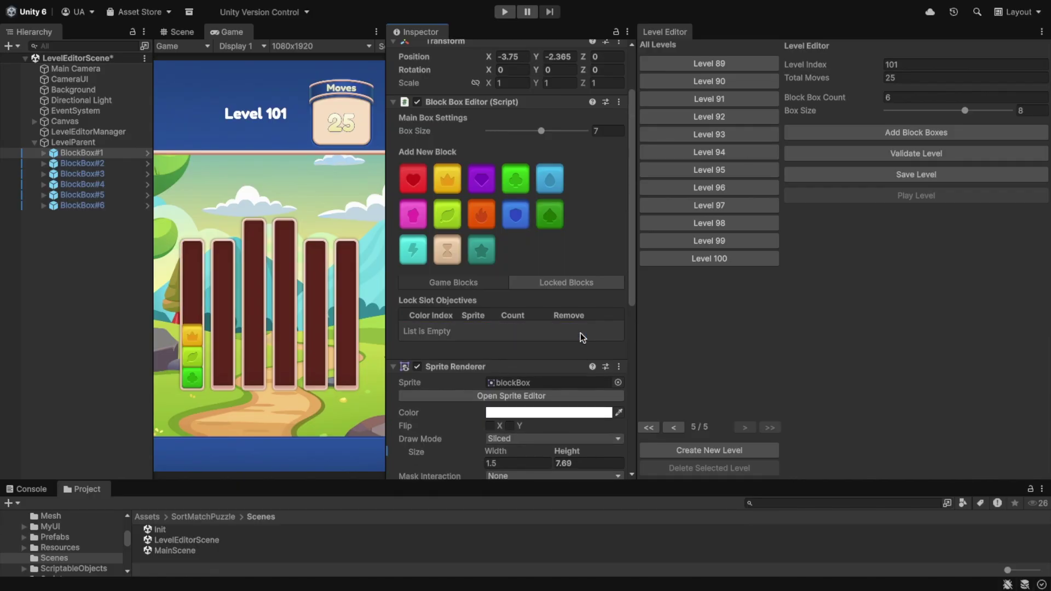
click(452, 282)
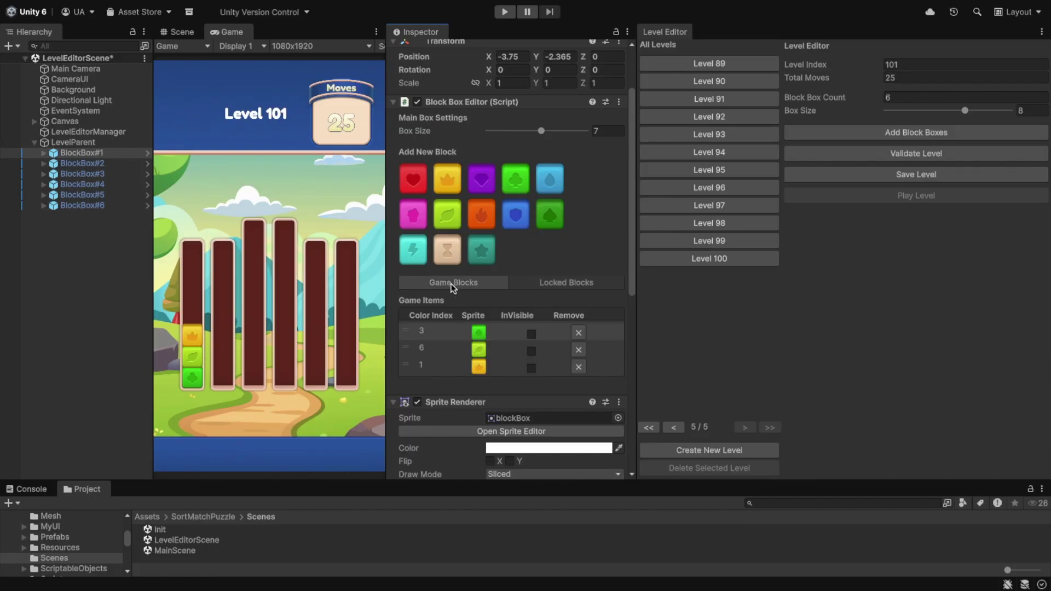
Step: Remove the yellow crown, lime leaf and green clover game items from BlockBox#1
click(578, 366)
click(578, 350)
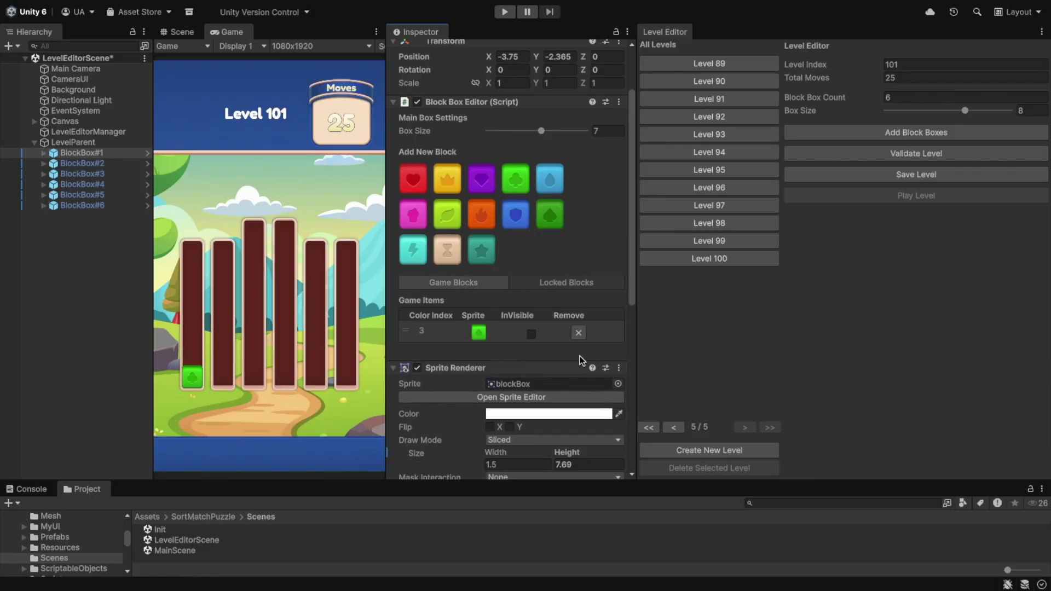
click(579, 333)
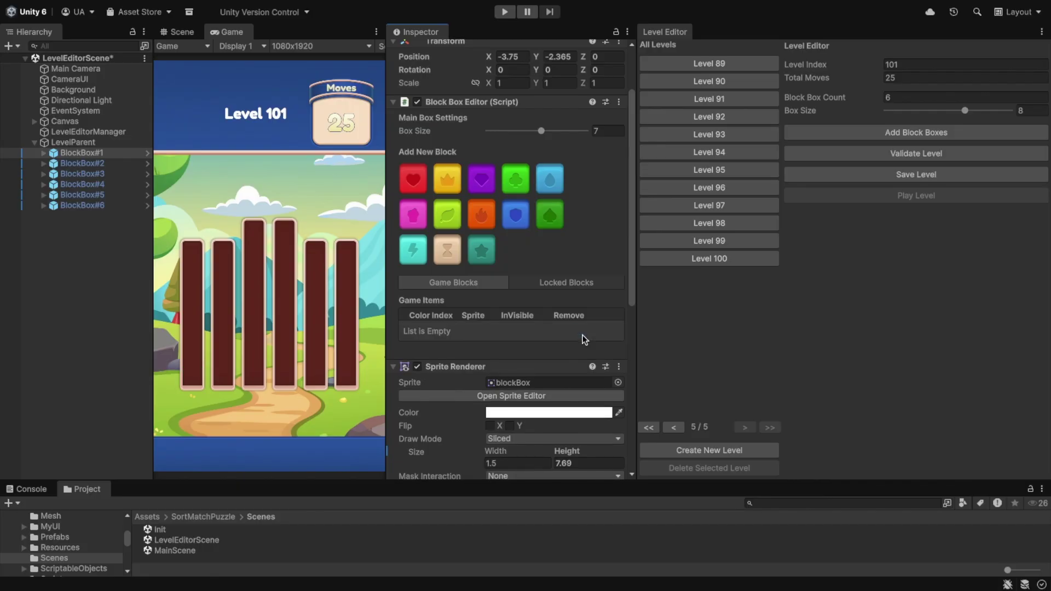
Step: Fill BlockBox#1 from bottom to top with green clover, purple gem, green clover, yellow crown and red heart blocks
click(520, 186)
click(481, 177)
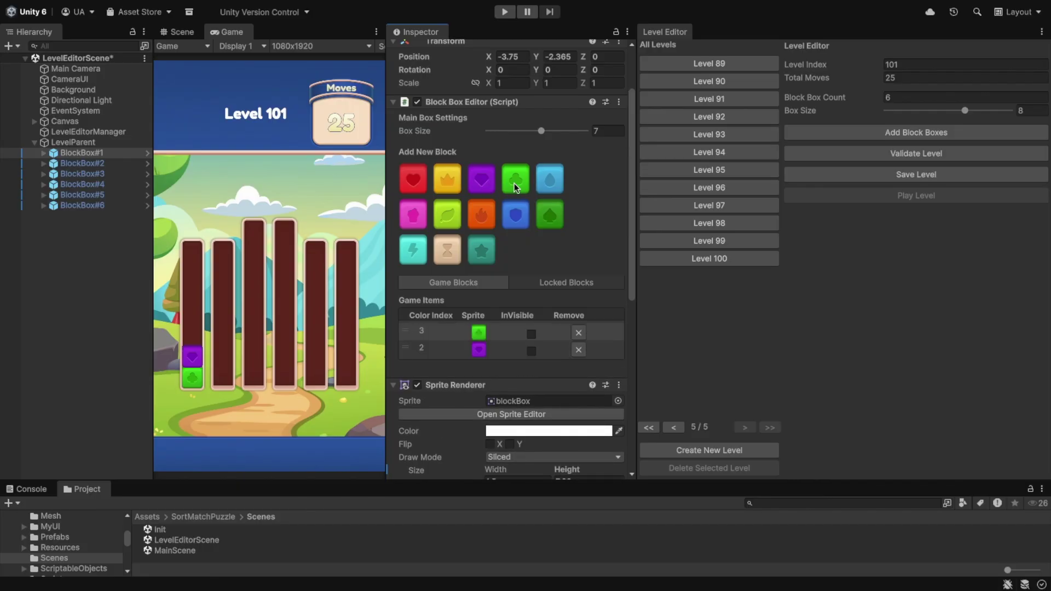
click(514, 183)
click(447, 181)
click(422, 179)
Step: Fill BlockBox#2 from bottom to top with purple gem, blue shield, yellow crown and two beige hourglass blocks
click(96, 164)
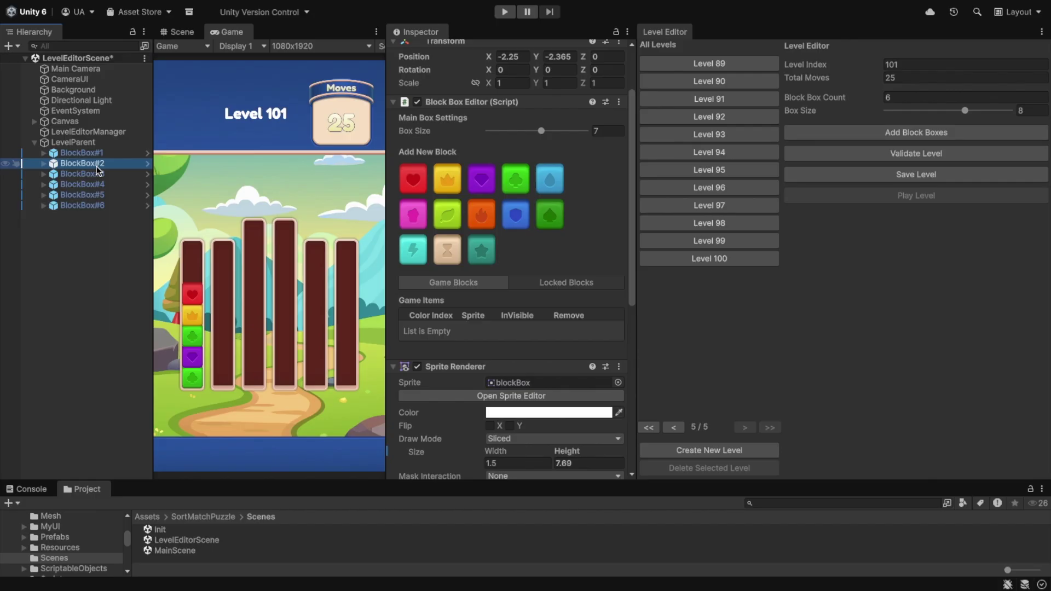
click(481, 178)
click(516, 214)
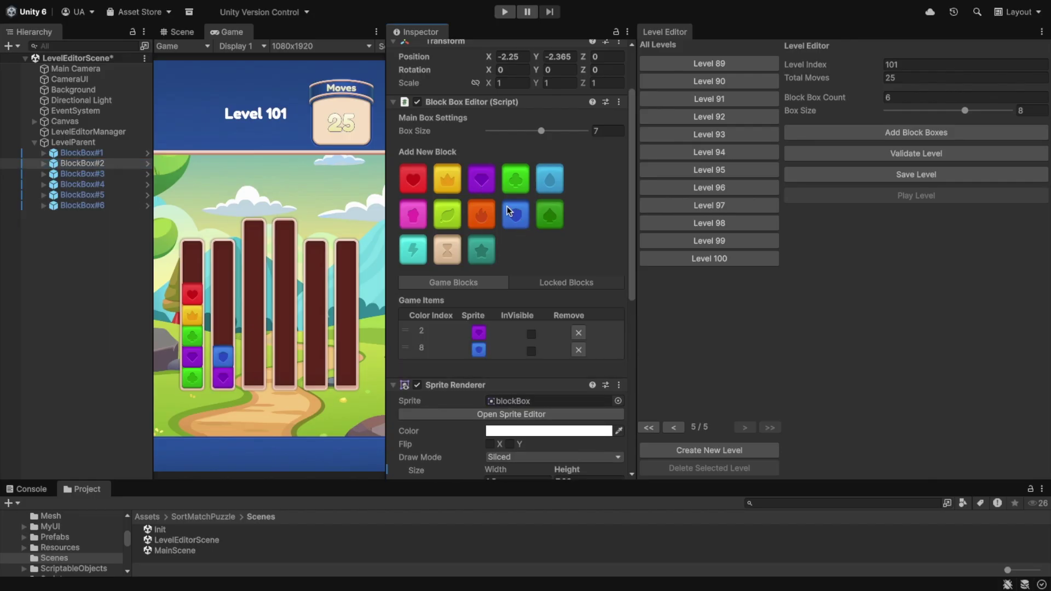
click(447, 181)
click(448, 249)
click(447, 250)
Step: Fill BlockBox#3 from bottom to top with two pink blocks, yellow crown, purple gem, red heart and beige hourglass
click(107, 174)
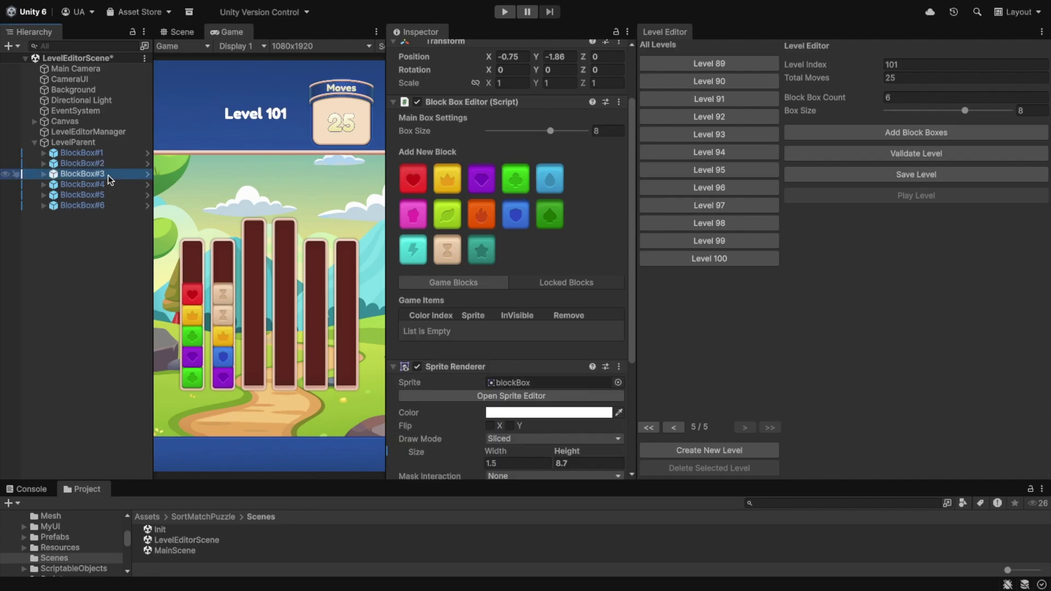
click(412, 214)
click(412, 214)
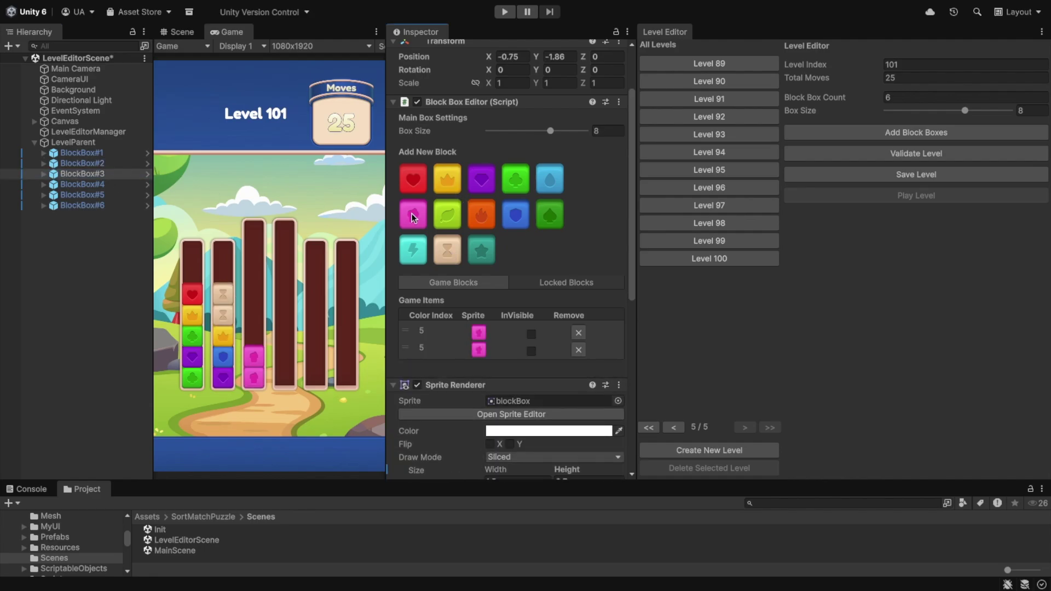
click(452, 178)
click(481, 178)
click(413, 178)
click(447, 250)
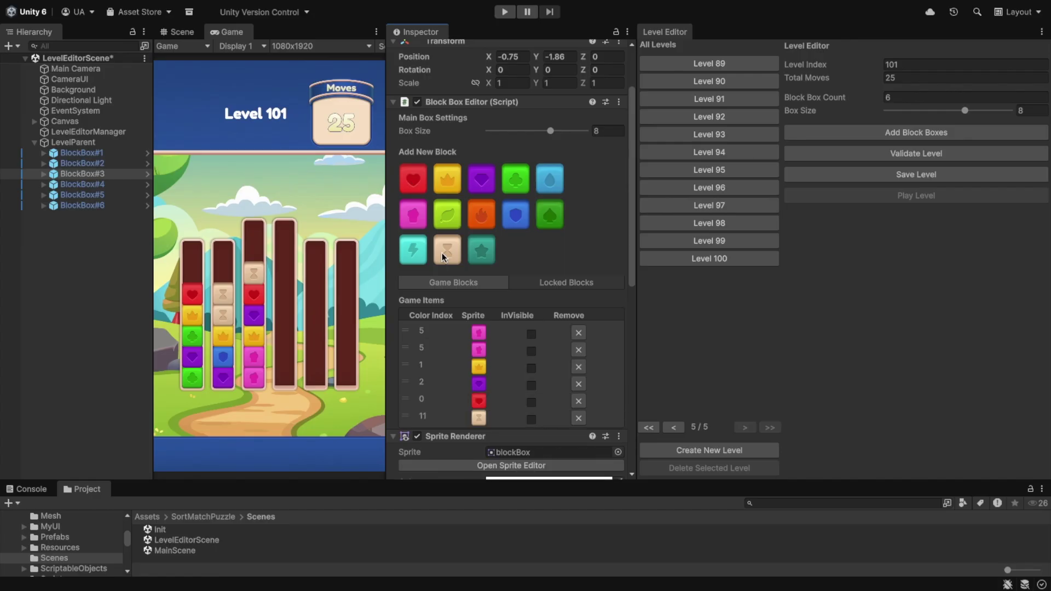
Step: Fill BlockBox#4 from bottom to top with yellow crown, two light-blue drops, purple gem, red heart and blue shield
click(112, 185)
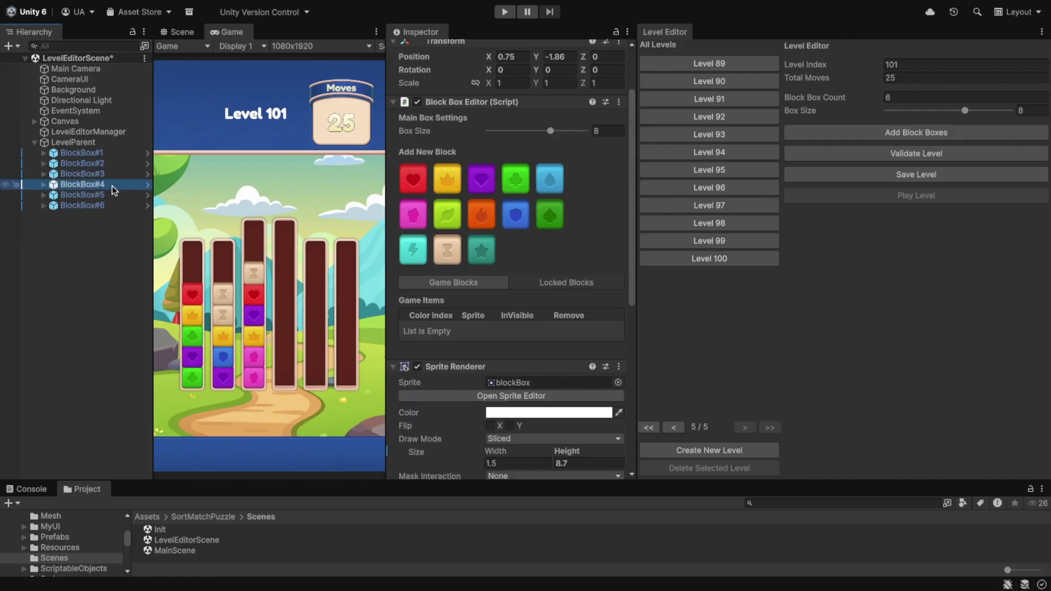
click(446, 182)
click(549, 181)
click(549, 180)
click(481, 181)
click(412, 181)
click(515, 214)
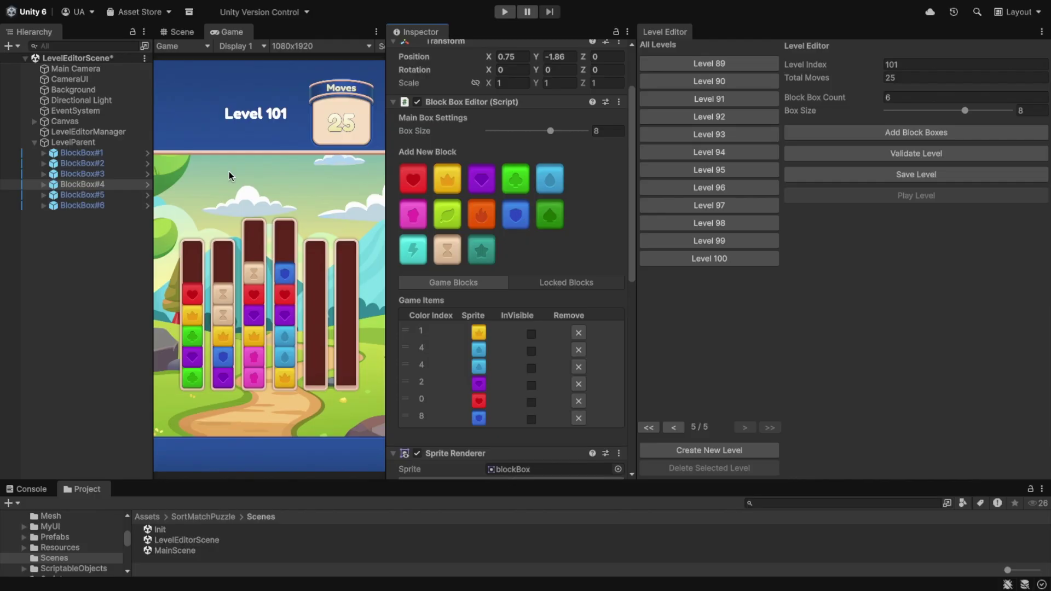
Step: Fill BlockBox#5 from bottom to top with pink, purple gem, light-blue drop, red heart and green clover blocks
click(103, 196)
click(413, 214)
click(481, 180)
click(548, 180)
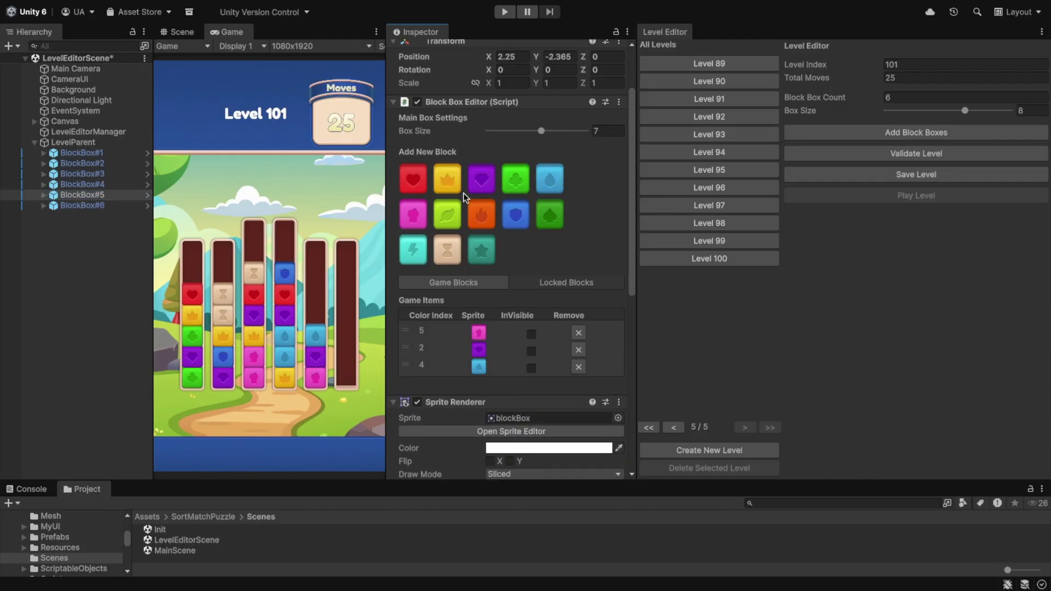
click(412, 181)
click(515, 180)
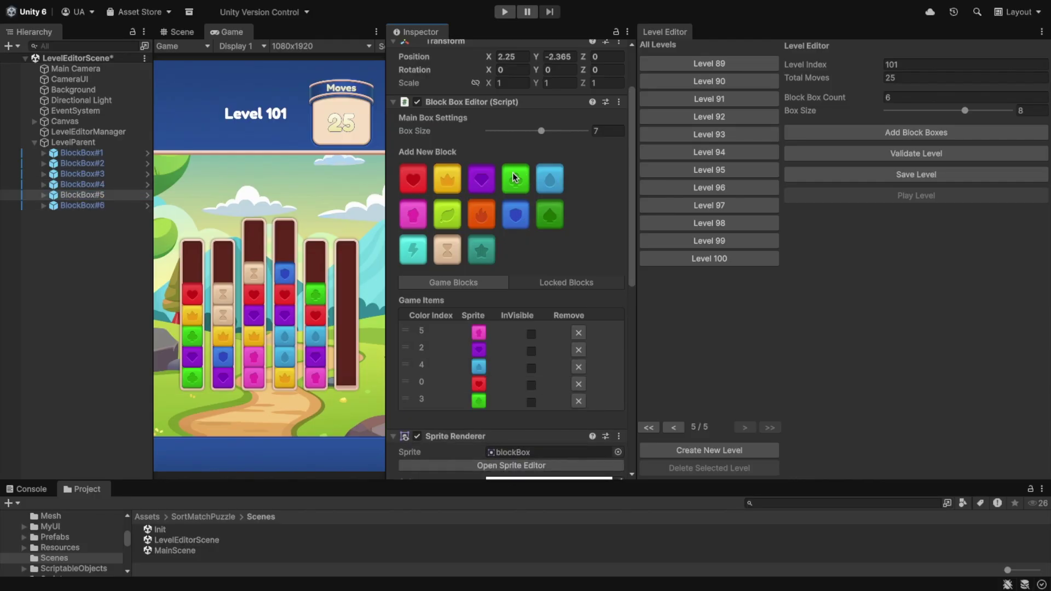
Step: Fill BlockBox#6 from bottom to top with two yellow crowns, blue shield, purple gem and two red hearts
click(95, 205)
click(451, 182)
click(451, 182)
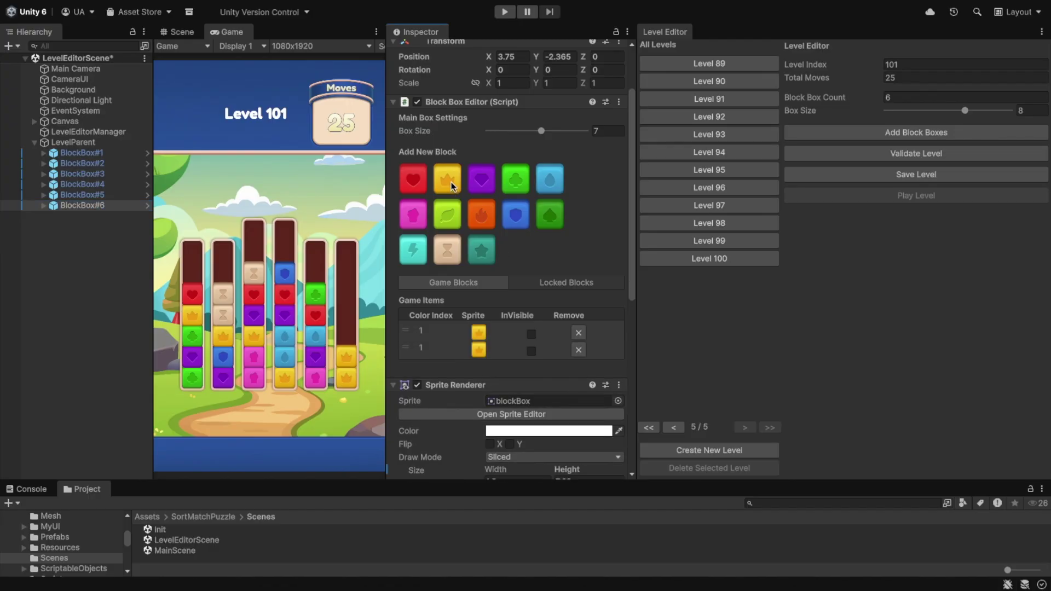
click(509, 209)
click(489, 172)
click(415, 185)
click(415, 185)
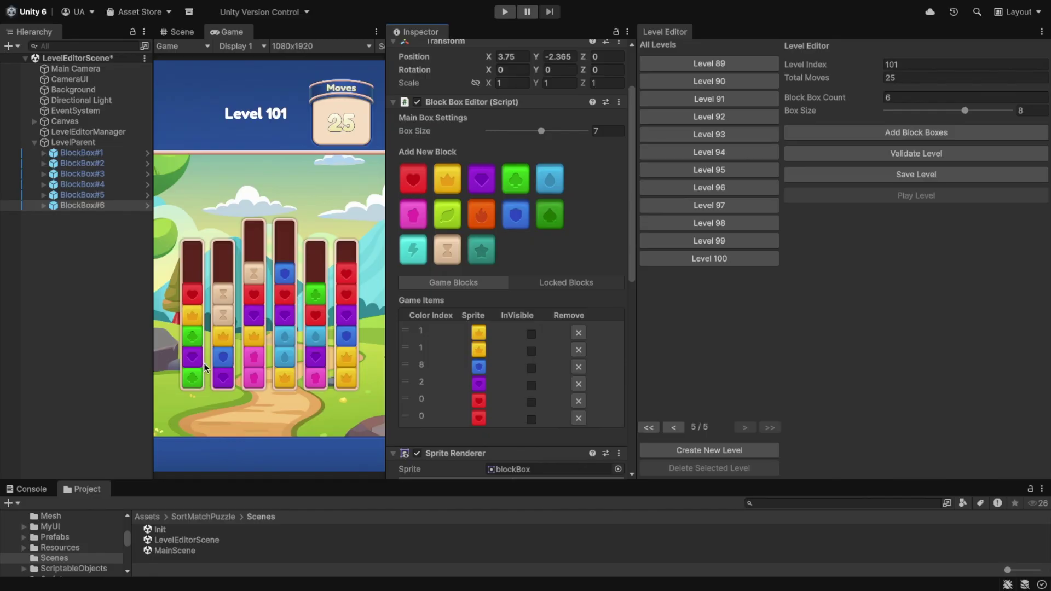
Step: Add a red heart lock slot objective to BlockBox#1
click(112, 153)
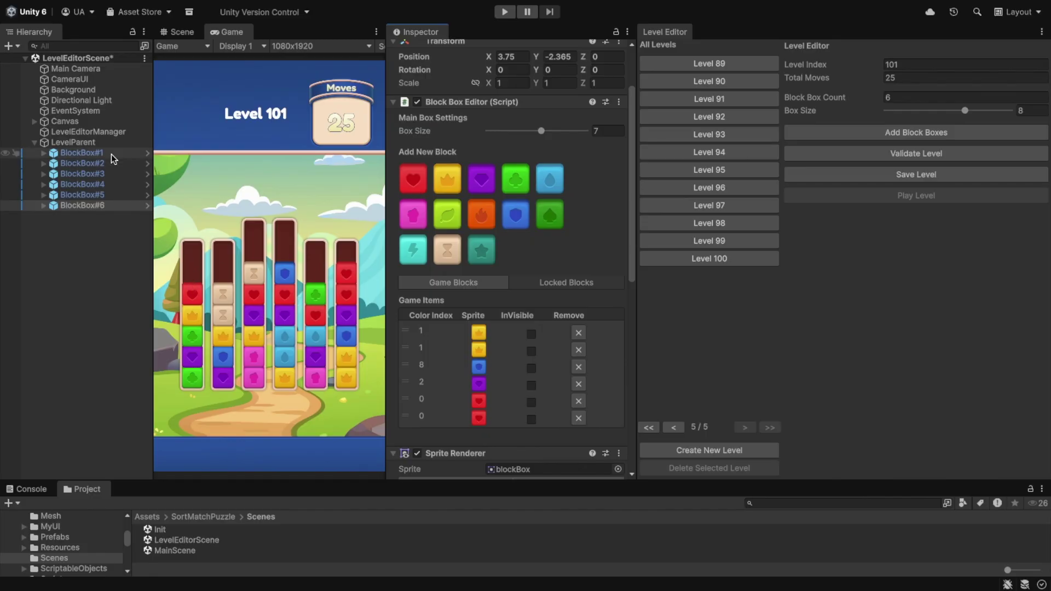
click(537, 283)
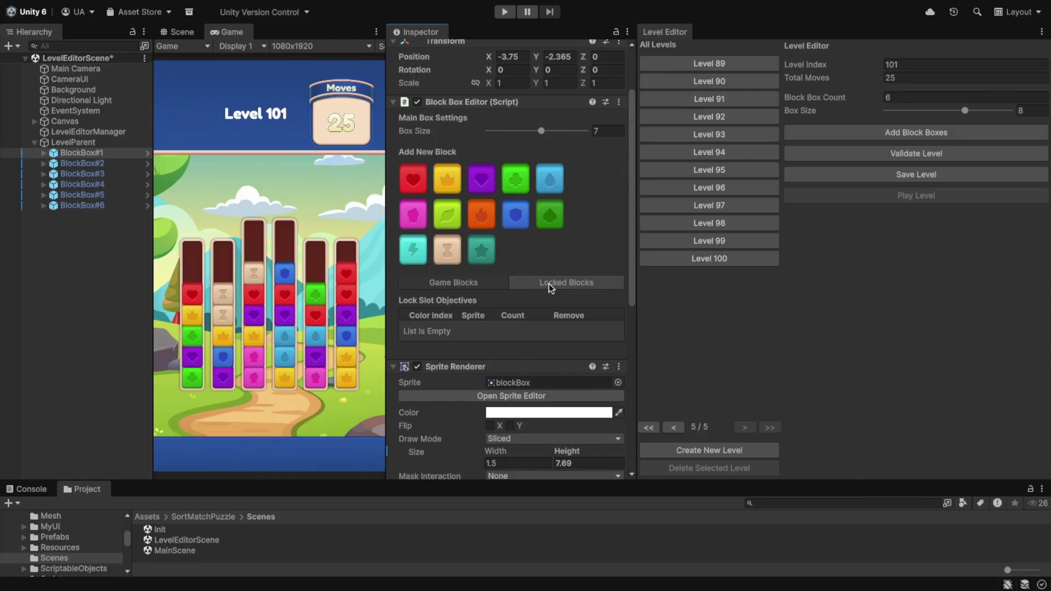
click(408, 183)
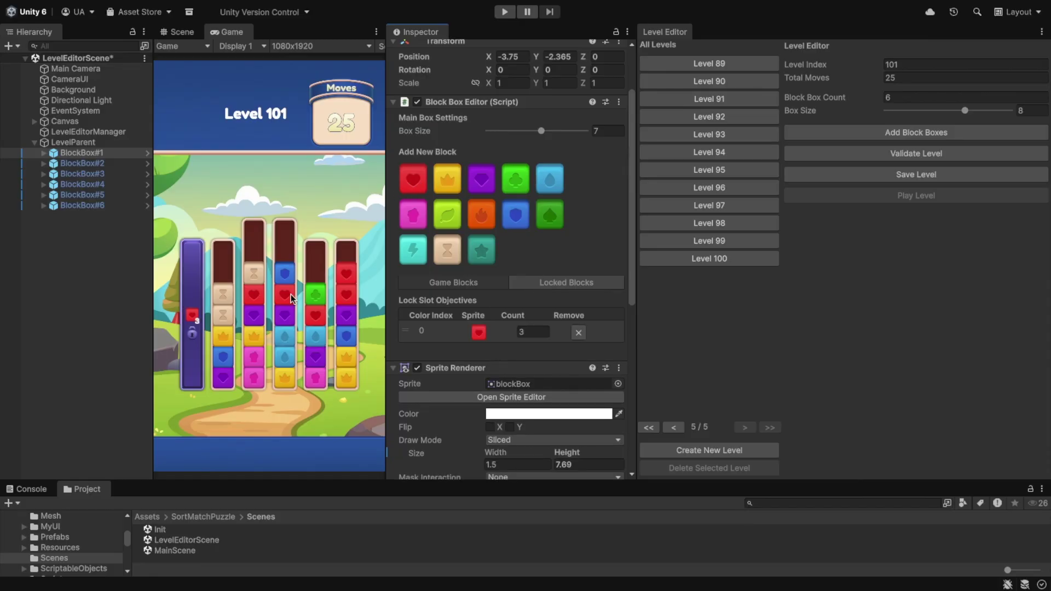
Step: Switch the sprite of BlockBox#1's lock objective to the yellow crown and return it to the red heart
click(479, 337)
click(547, 365)
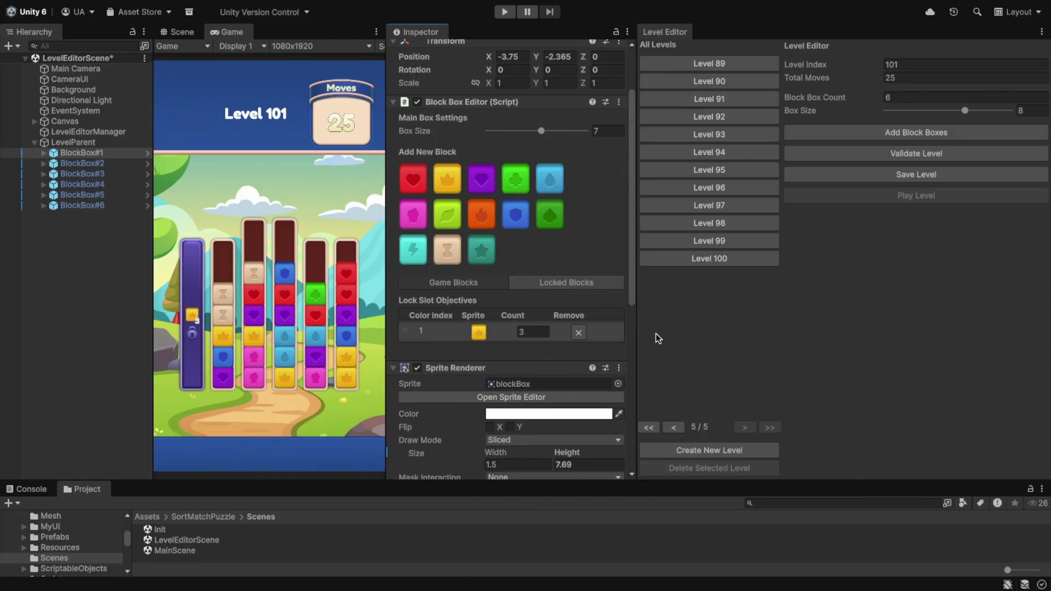
click(481, 337)
click(499, 359)
Step: Add a beige hourglass lock slot objective to BlockBox#6 and open its count for editing
click(107, 206)
click(546, 286)
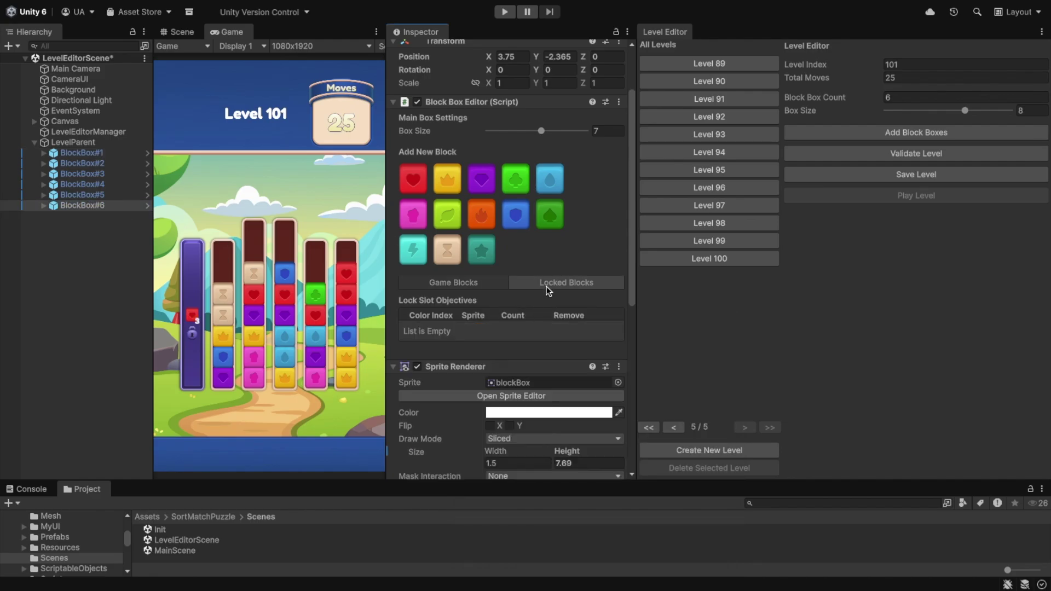
click(444, 249)
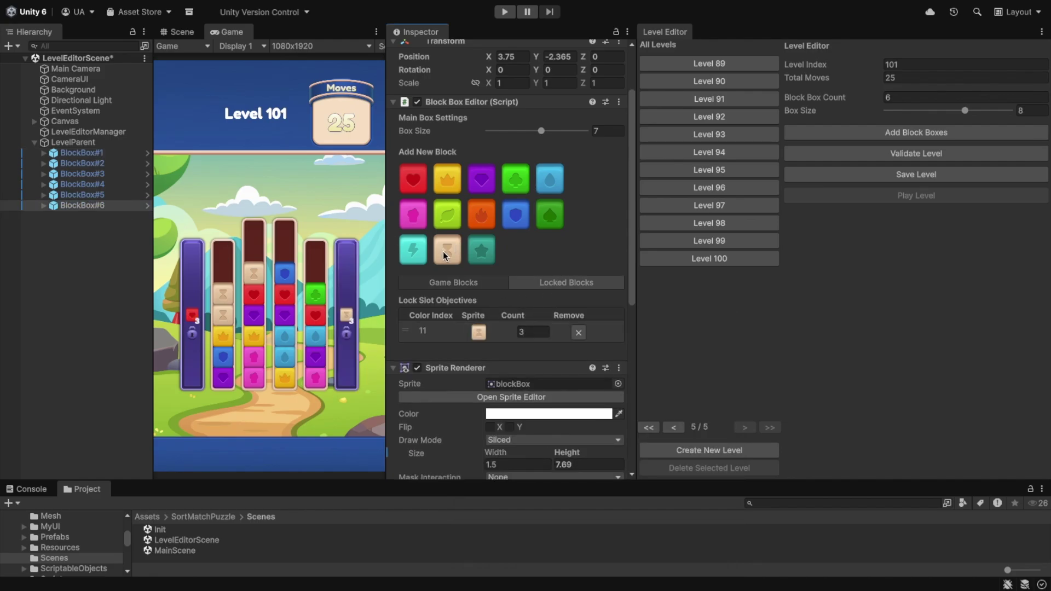
click(540, 335)
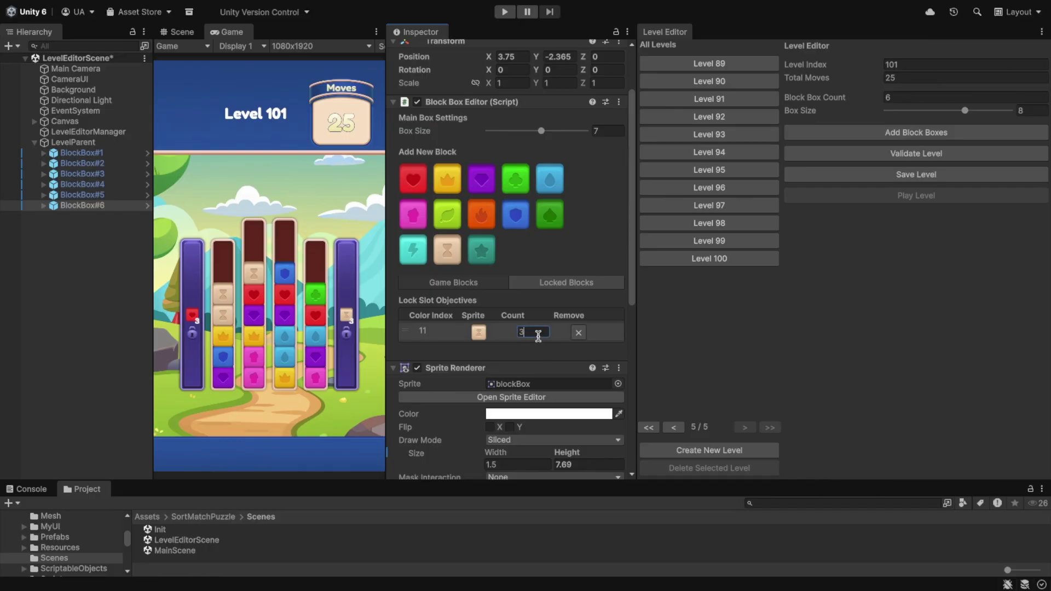
Step: Make the first three game items of BlockBox#2 (purple gem, blue shield, yellow crown) invisible
click(83, 164)
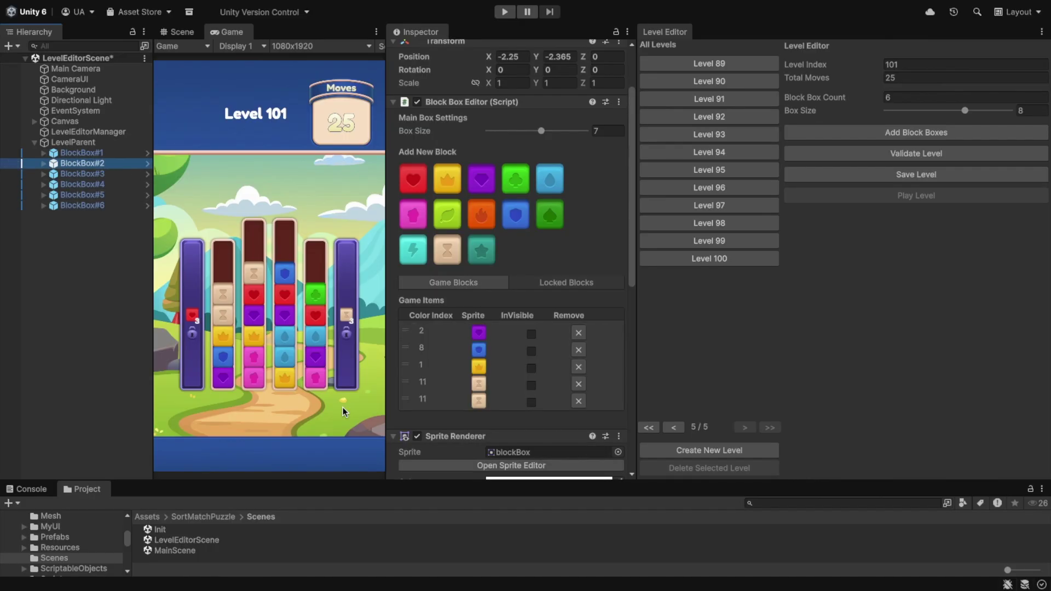
click(531, 334)
click(531, 351)
click(531, 368)
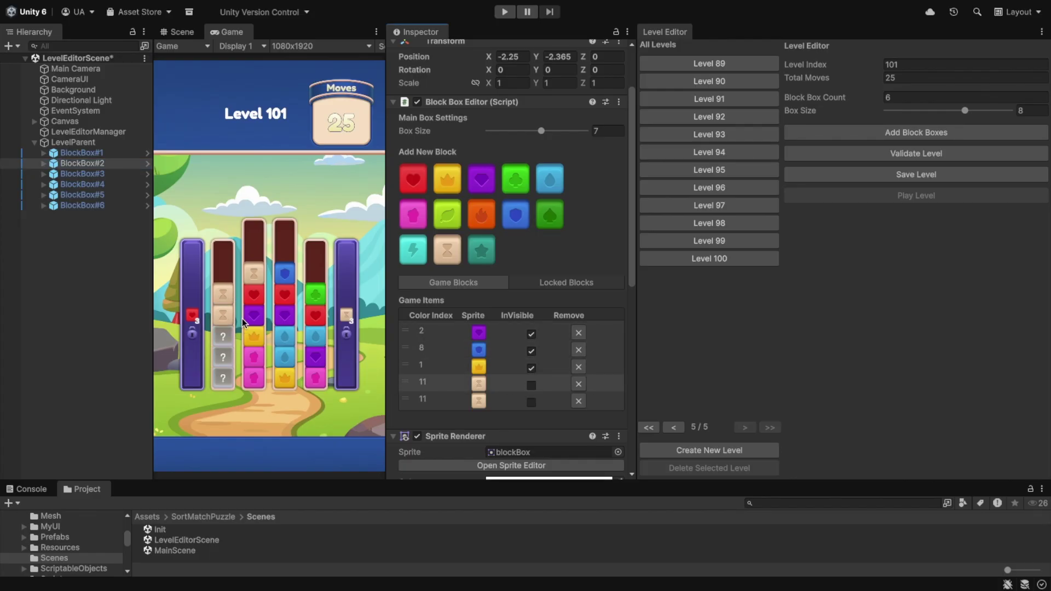
Step: Make the first five game items of BlockBox#3 invisible, leaving the beige hourglass visible
click(82, 184)
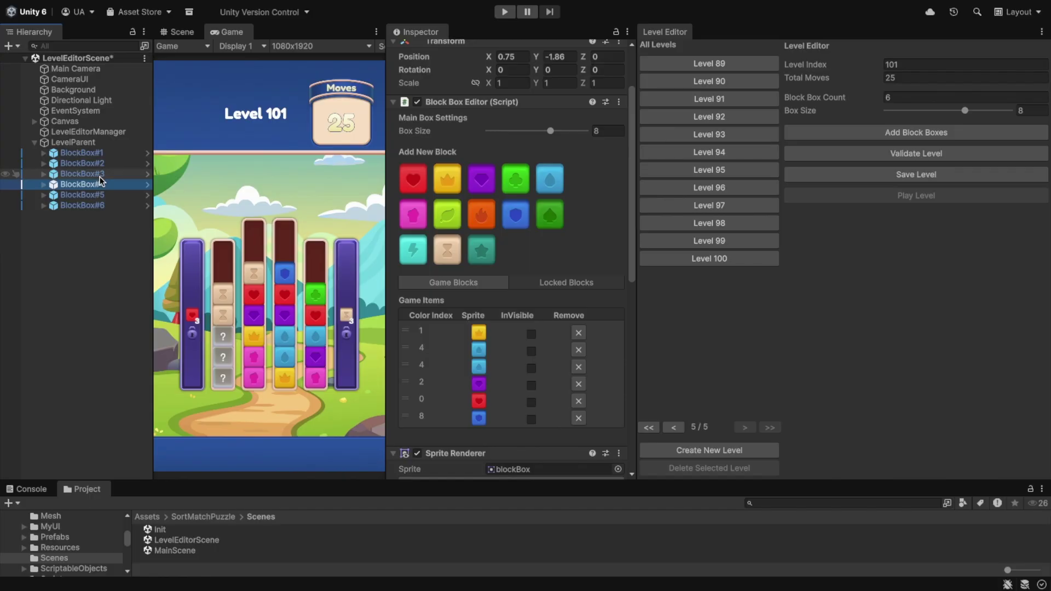
click(82, 173)
click(531, 334)
click(531, 351)
click(530, 368)
click(531, 385)
click(531, 403)
Step: Make the first five game items of BlockBox#4 invisible, leaving the blue shield visible
click(82, 184)
click(531, 334)
click(530, 351)
click(531, 368)
click(531, 385)
click(531, 402)
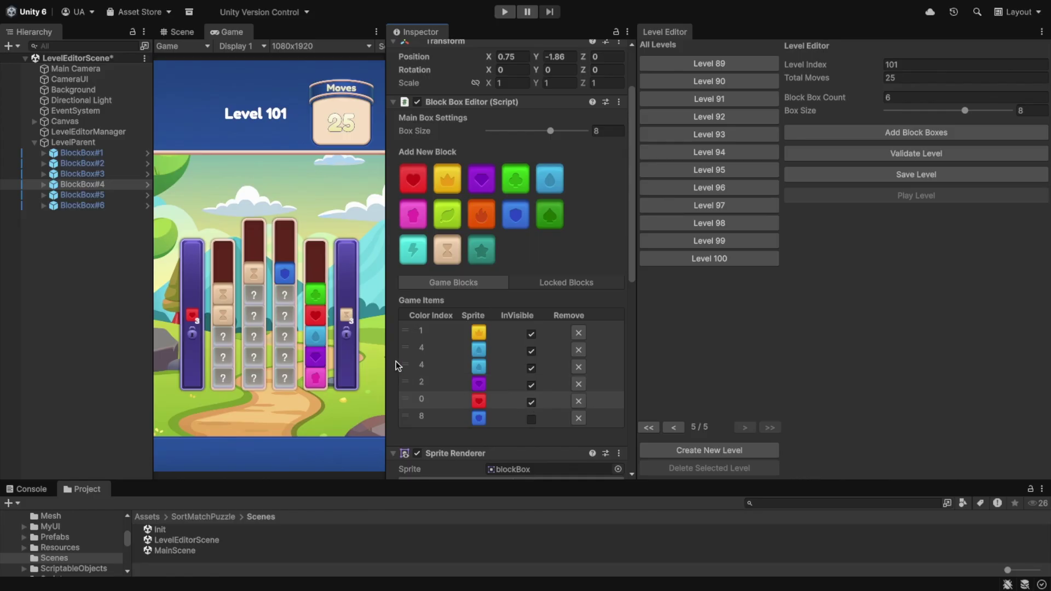
Step: Make the first four game items of BlockBox#5 invisible, leaving the green clover visible
click(94, 196)
click(531, 332)
click(531, 349)
click(531, 367)
click(532, 384)
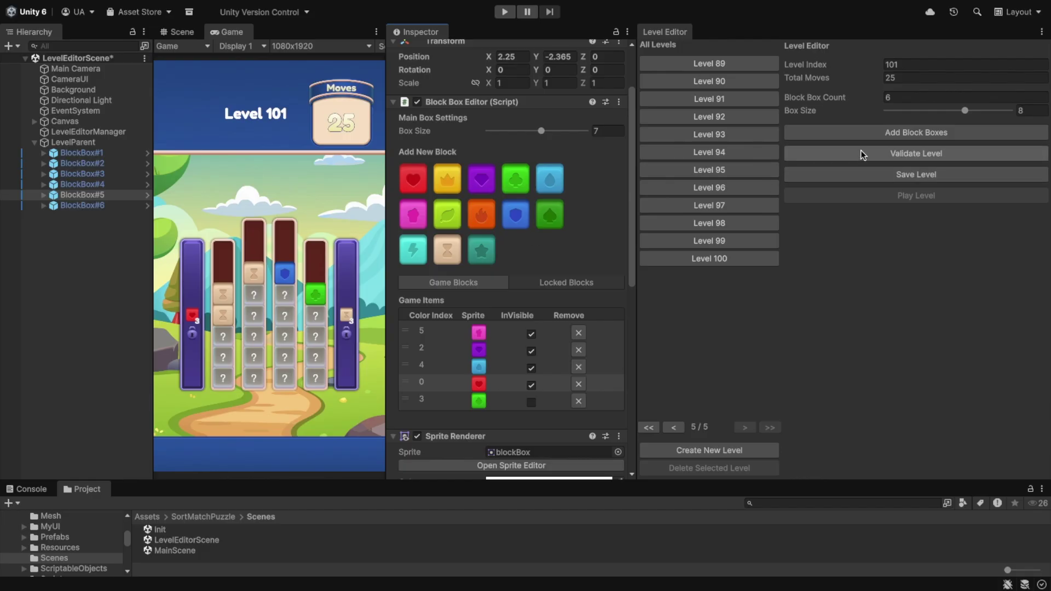
Step: Validate the level and check the result in an enlarged Console
click(872, 156)
click(16, 491)
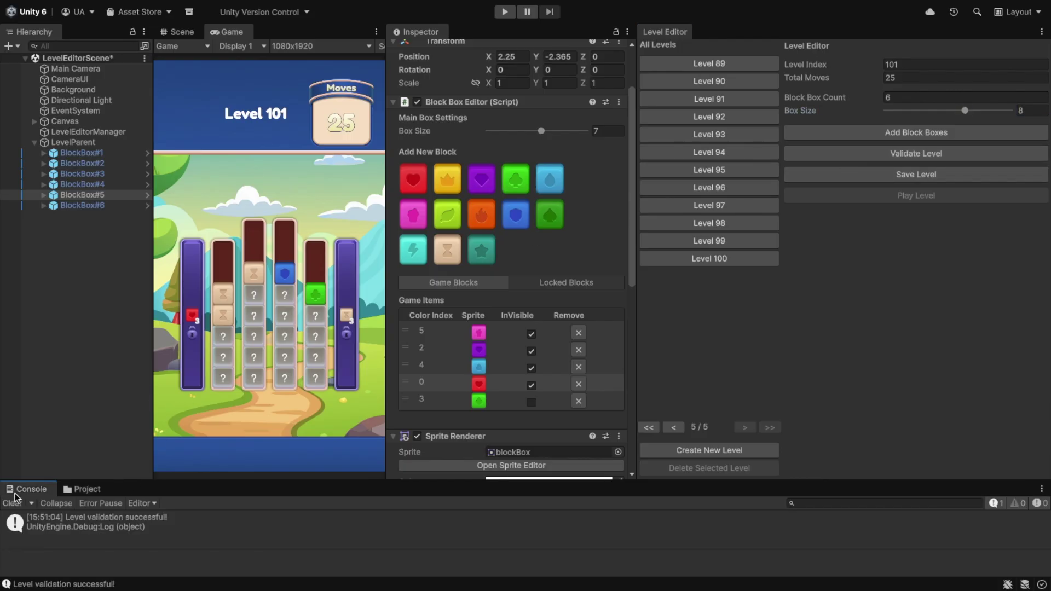
drag(159, 480, 169, 455)
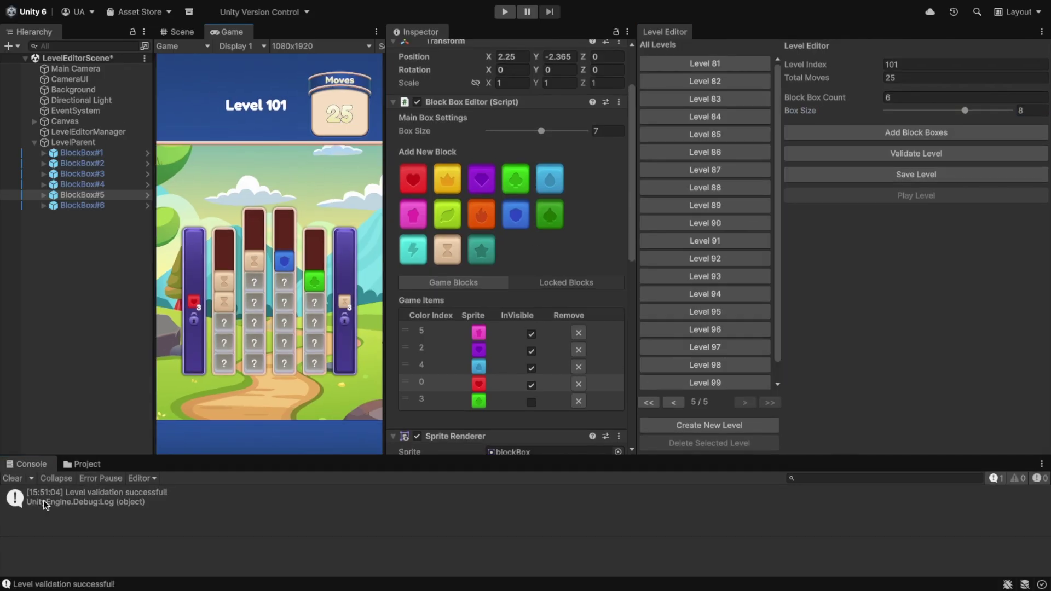
Step: Save the level as level 101 and check the previous and last pages of the level list
click(904, 175)
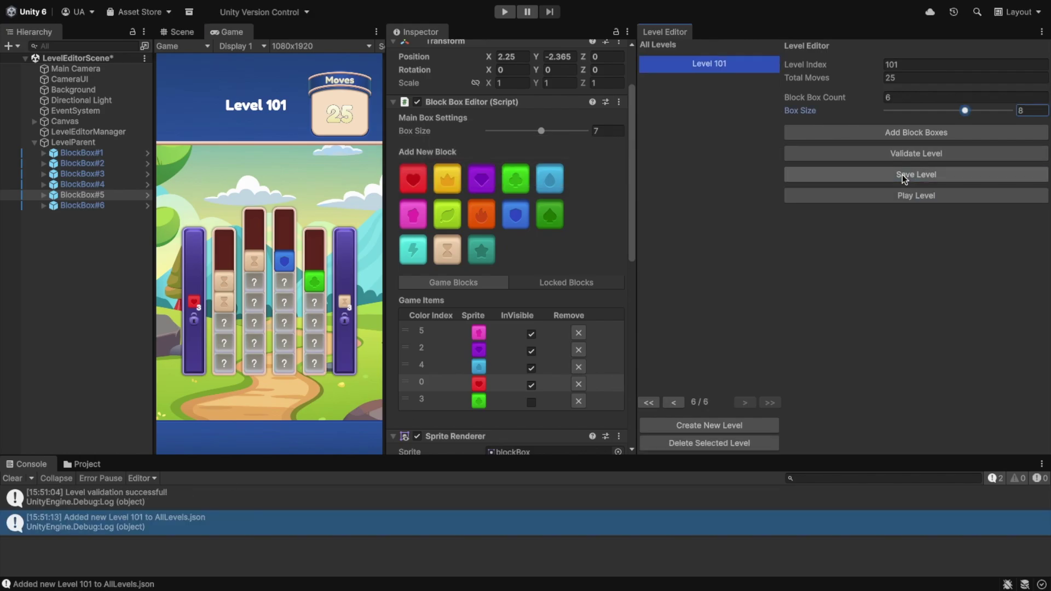
click(674, 402)
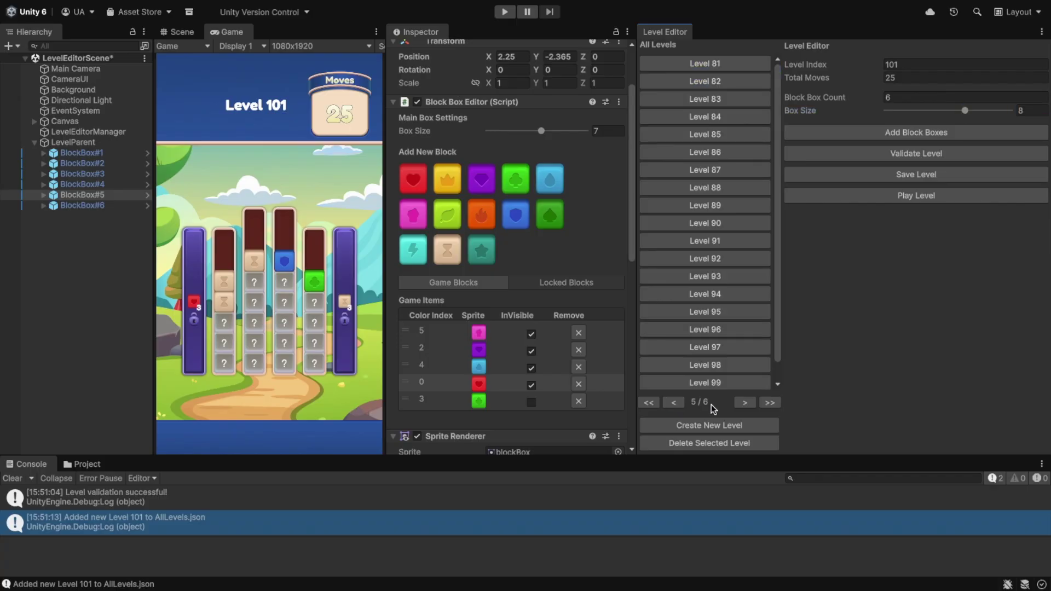
click(745, 403)
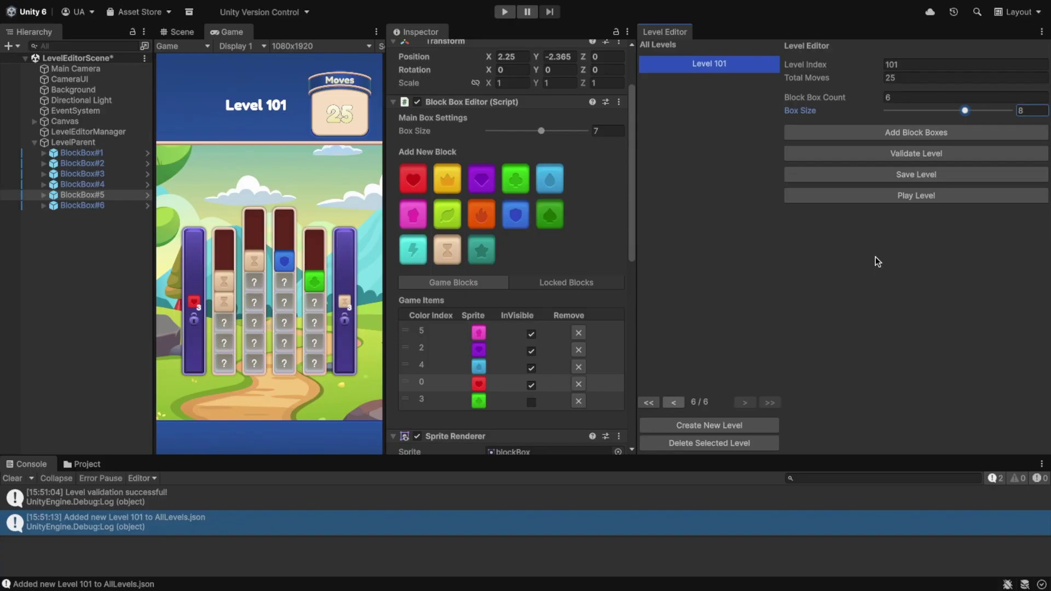
Step: Playtest level 101 and move the third box's hourglass block onto the two hourglasses in the second box
click(876, 197)
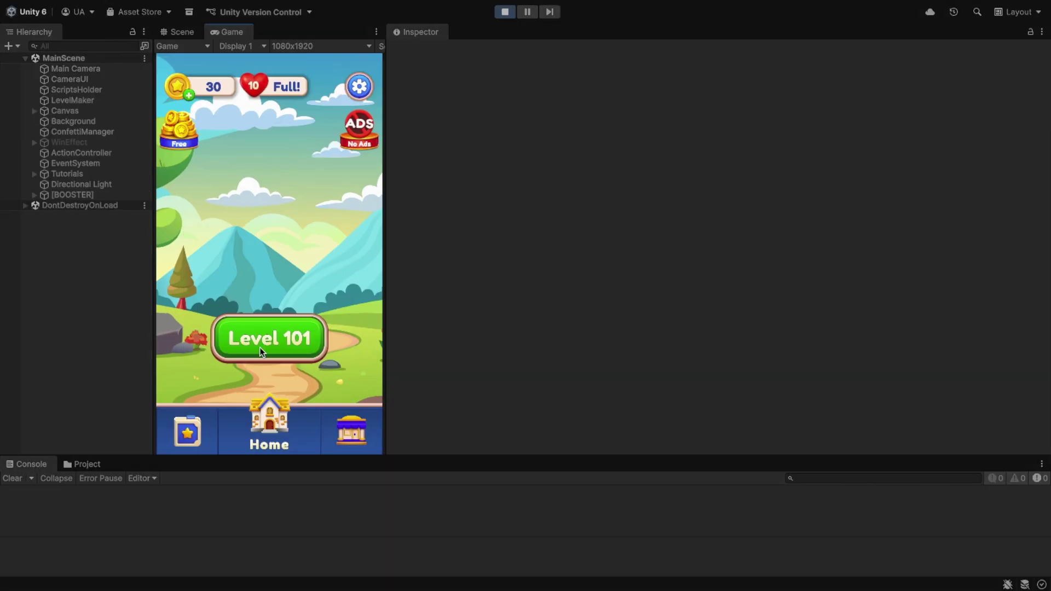
click(265, 317)
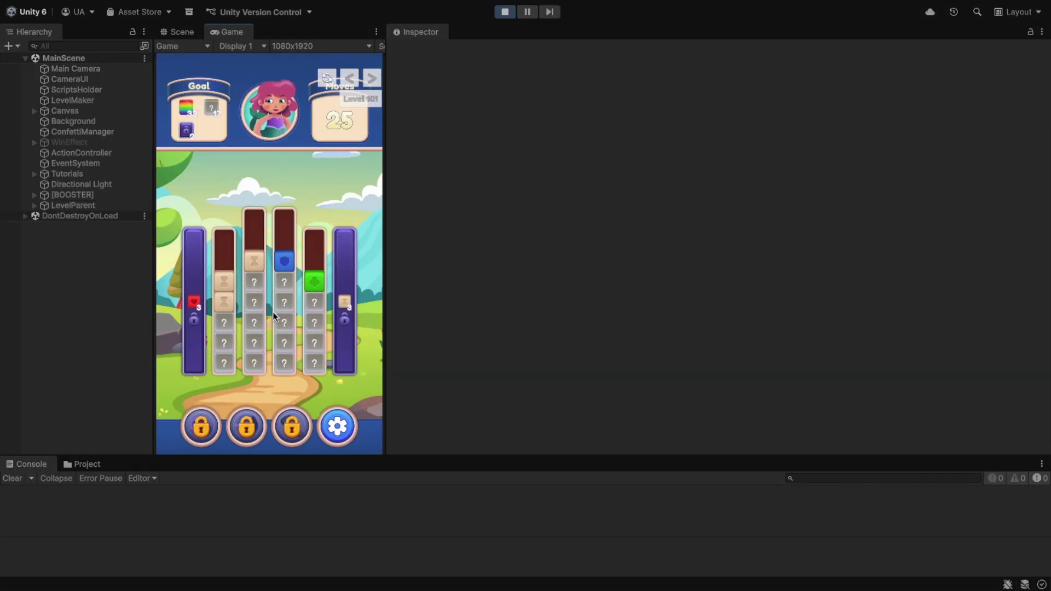
click(254, 302)
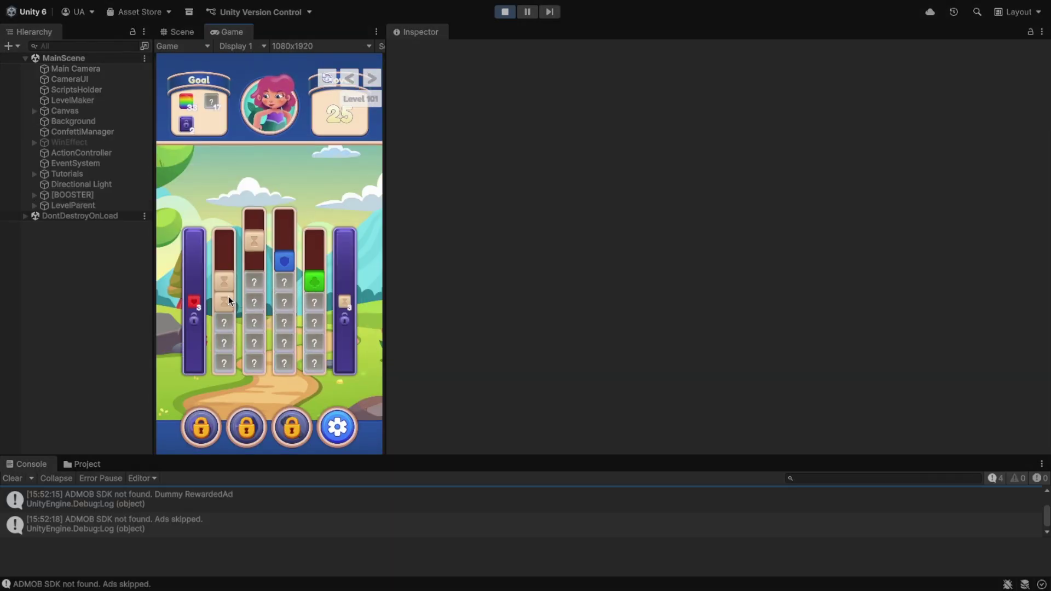
click(233, 303)
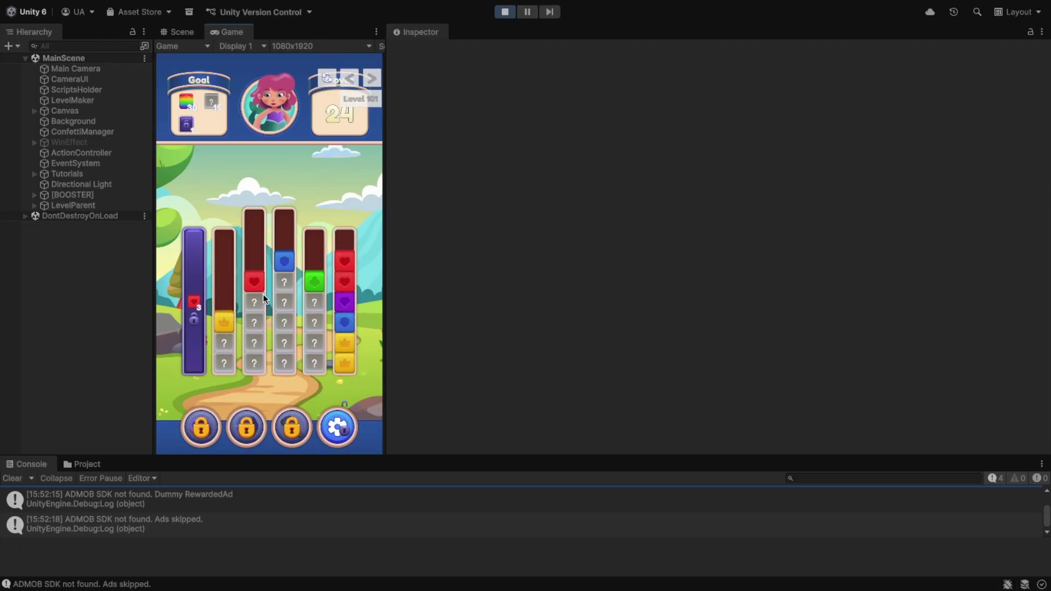
Step: Match the sixth box's red hearts, then clear its yellow crowns, blue shield and purple gem by combining them with like blocks in other boxes
click(339, 289)
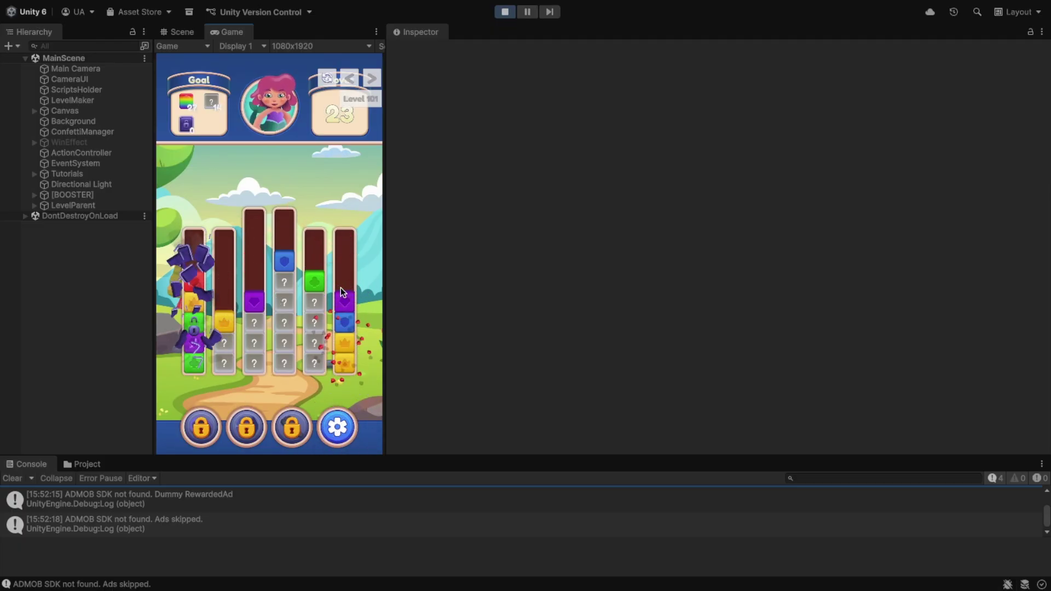
click(342, 292)
click(266, 298)
click(338, 307)
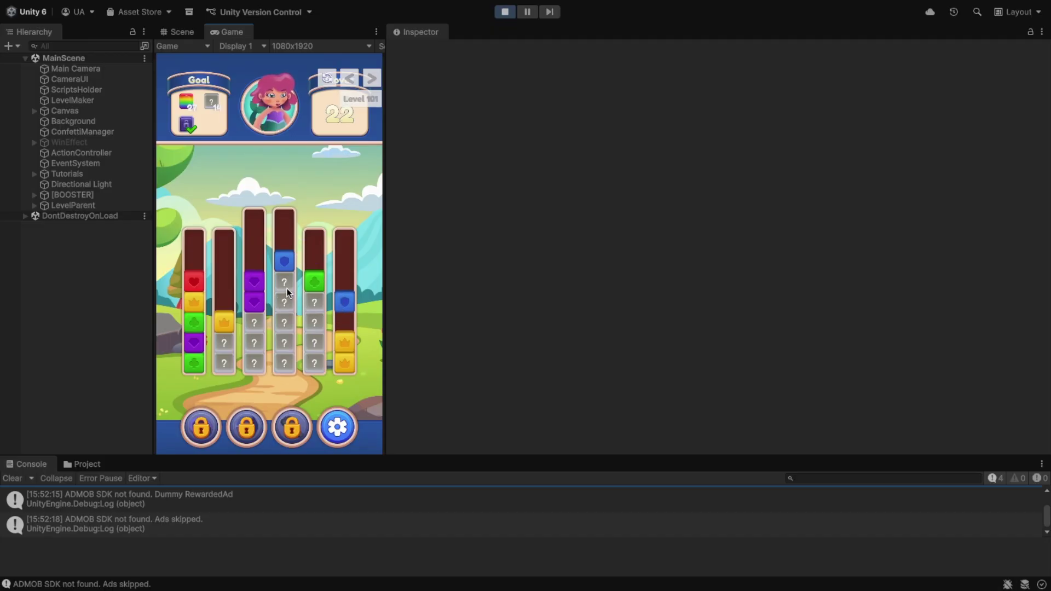
click(222, 297)
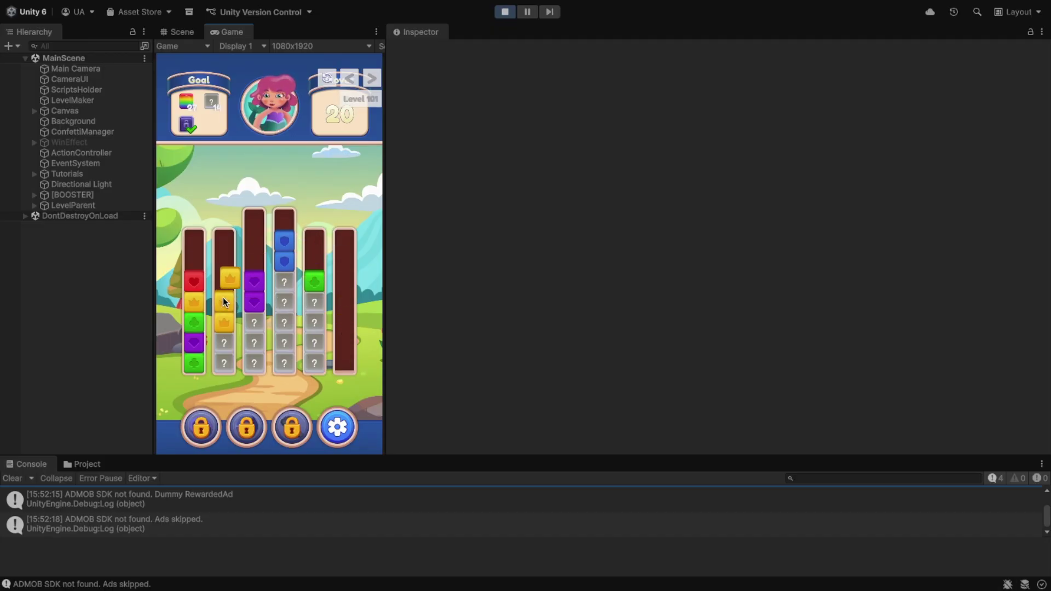
click(281, 286)
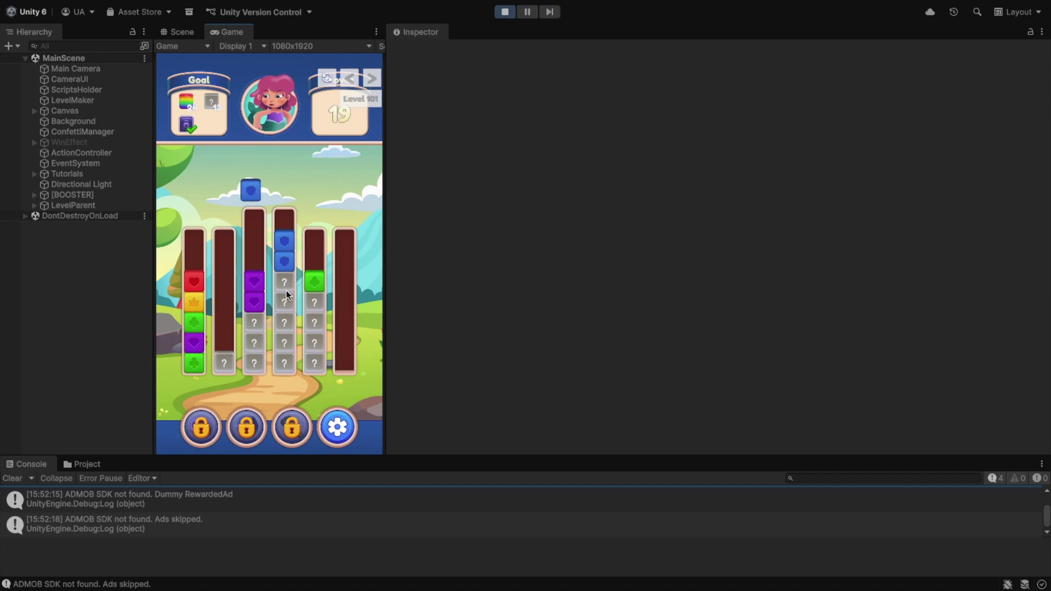
click(229, 299)
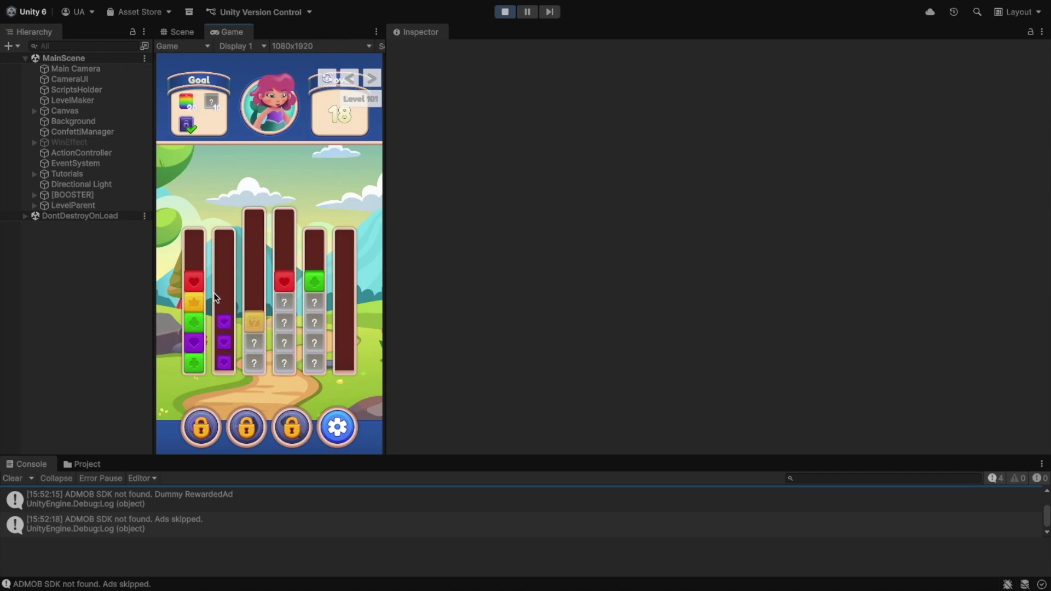
Step: Gather the red hearts from the first and fourth boxes in the second box, and stack the first box's yellow crown onto the third box
click(201, 297)
click(222, 301)
click(229, 296)
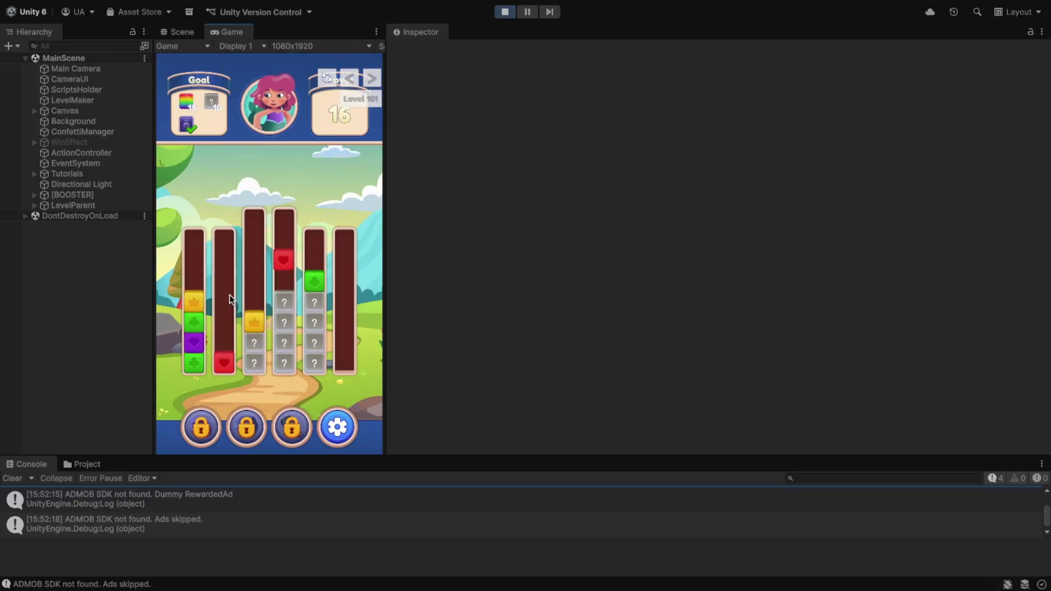
click(245, 301)
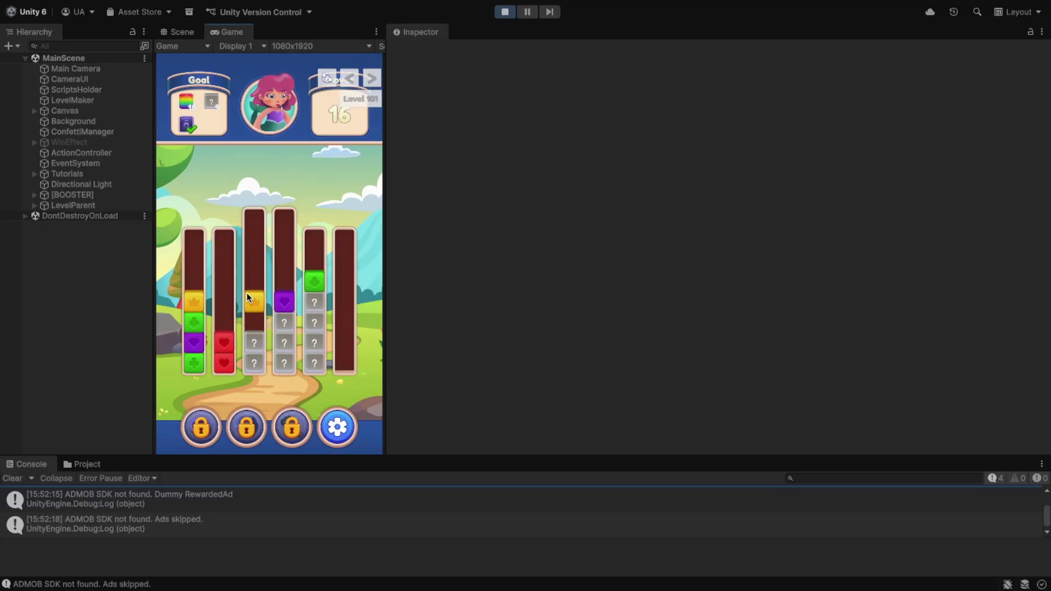
click(208, 300)
click(207, 300)
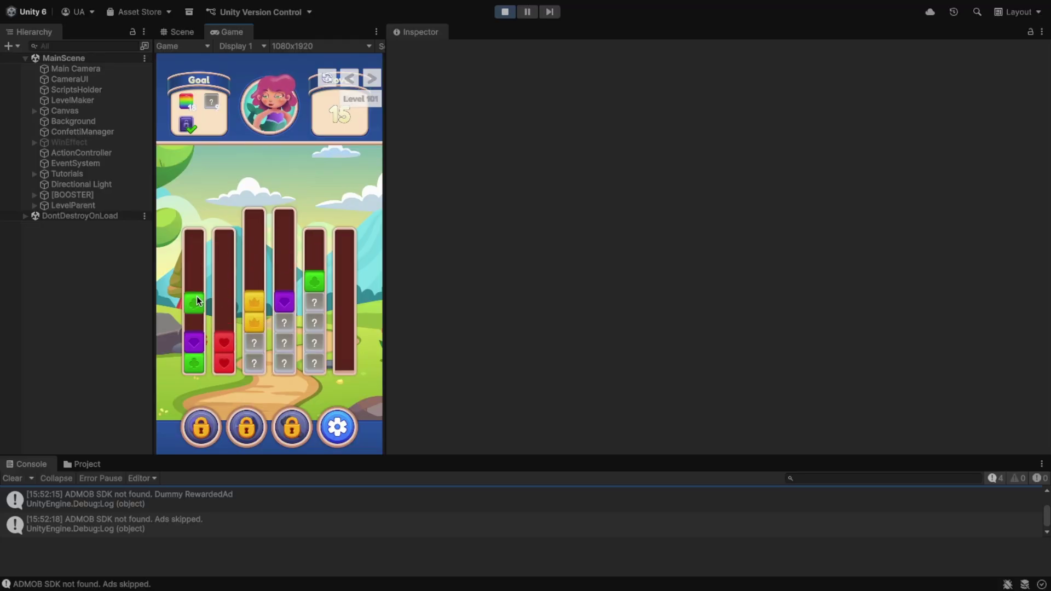
Step: Move the first box's green clover to the fifth box and its purple gem to the sixth, then match all three clovers in the first
click(306, 290)
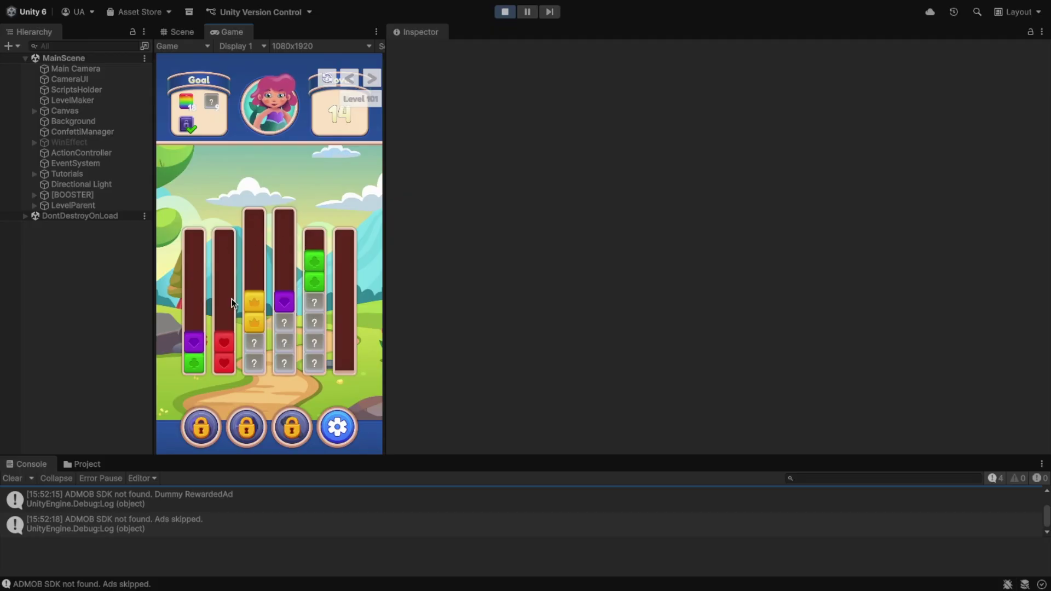
click(194, 307)
click(343, 301)
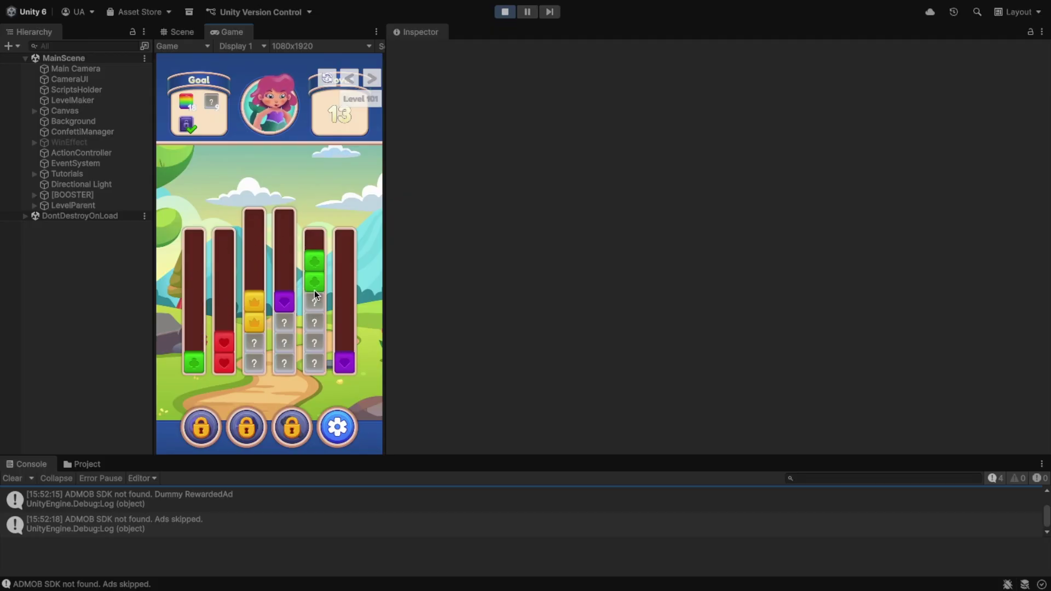
click(314, 290)
click(198, 310)
Step: Stack the fourth box's purple gem onto the sixth box and match the three red hearts in the second box
click(284, 301)
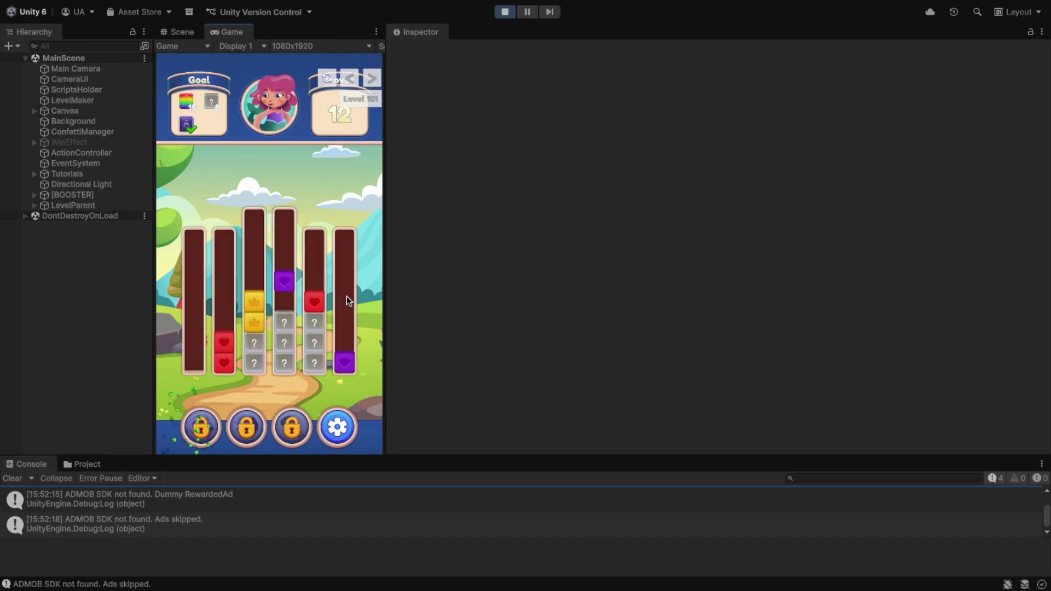
click(347, 298)
click(234, 294)
Step: Move the third box's two yellow crowns to the empty second box and match the light-blue drops in the fourth box
click(253, 295)
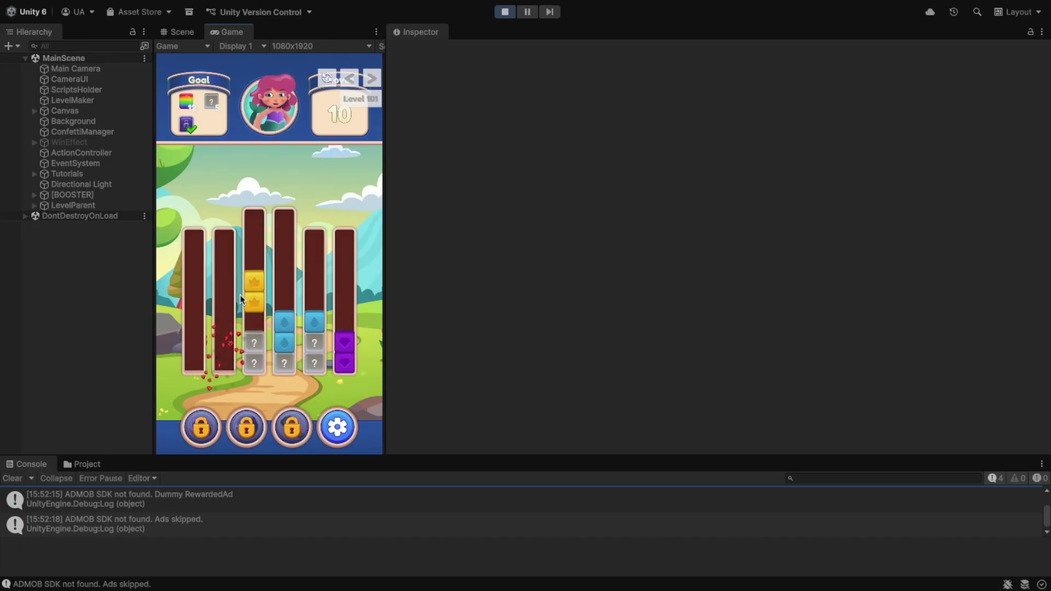
click(228, 294)
click(313, 308)
click(291, 296)
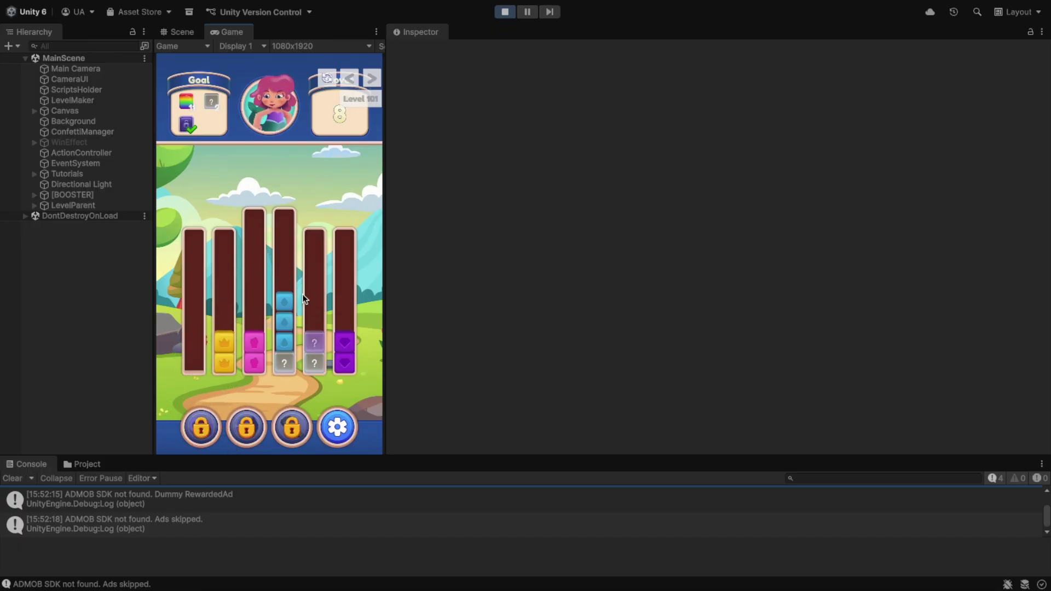
Step: Complete level 101 by matching the remaining purple gems, yellow crowns and pink blocks
click(313, 298)
click(344, 298)
click(288, 301)
click(227, 296)
click(251, 296)
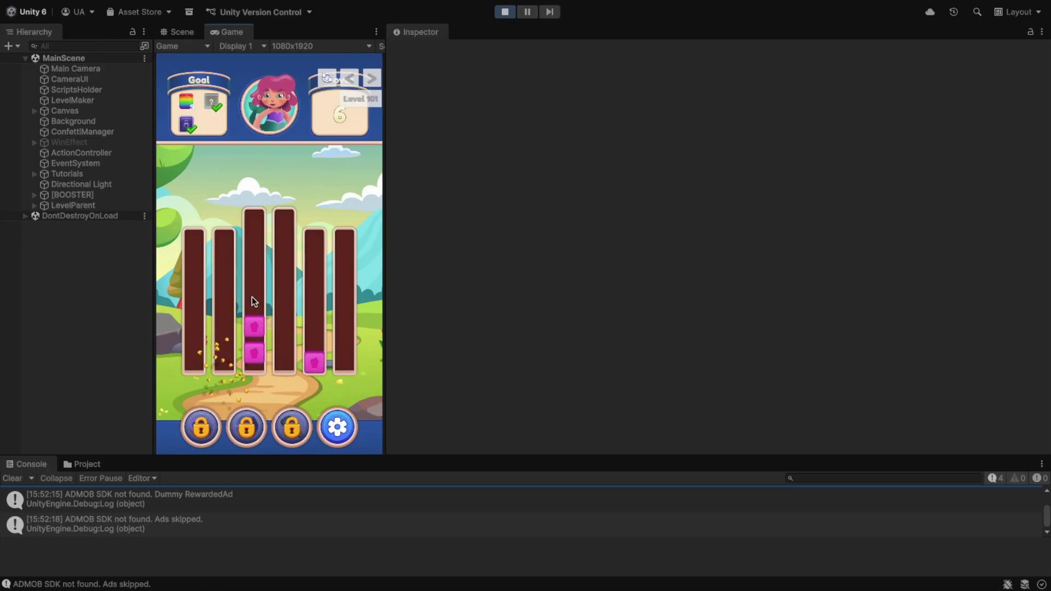
click(309, 306)
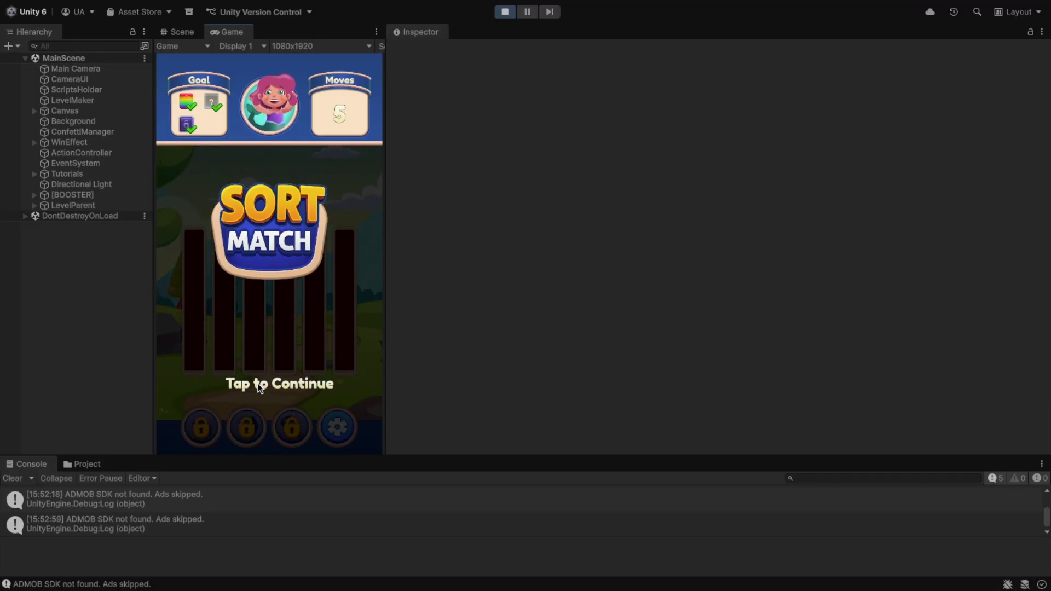
Step: Stop the playtest and reopen the Level Editor with its LevelEditorScene
key(ctrl+p)
mouse_move(244, 2)
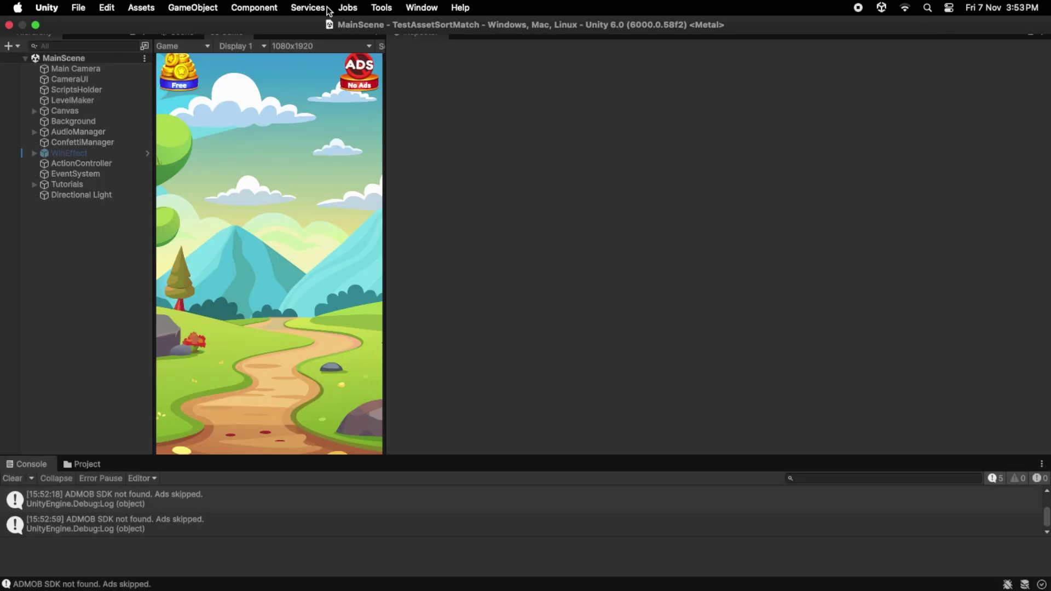
click(381, 7)
click(380, 42)
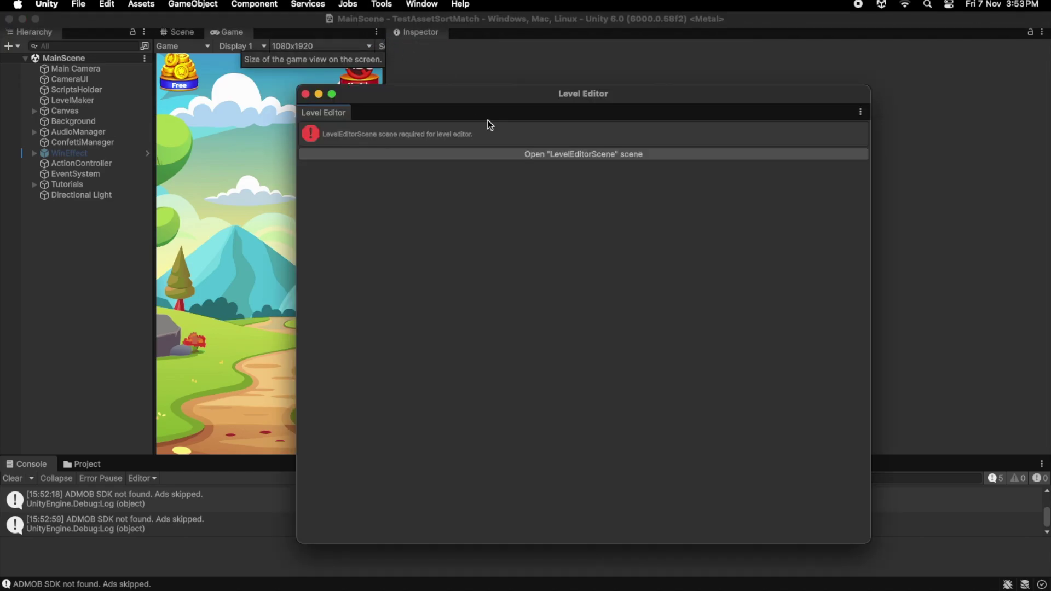
click(501, 154)
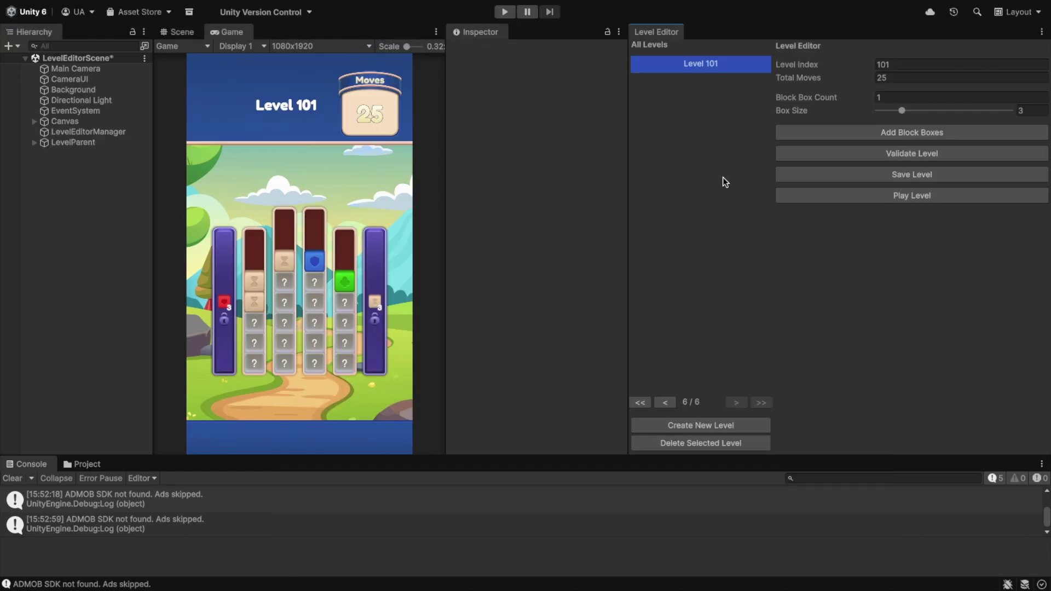
Step: Load level 93 from the previous page of the level list and change its level index to 102
click(664, 403)
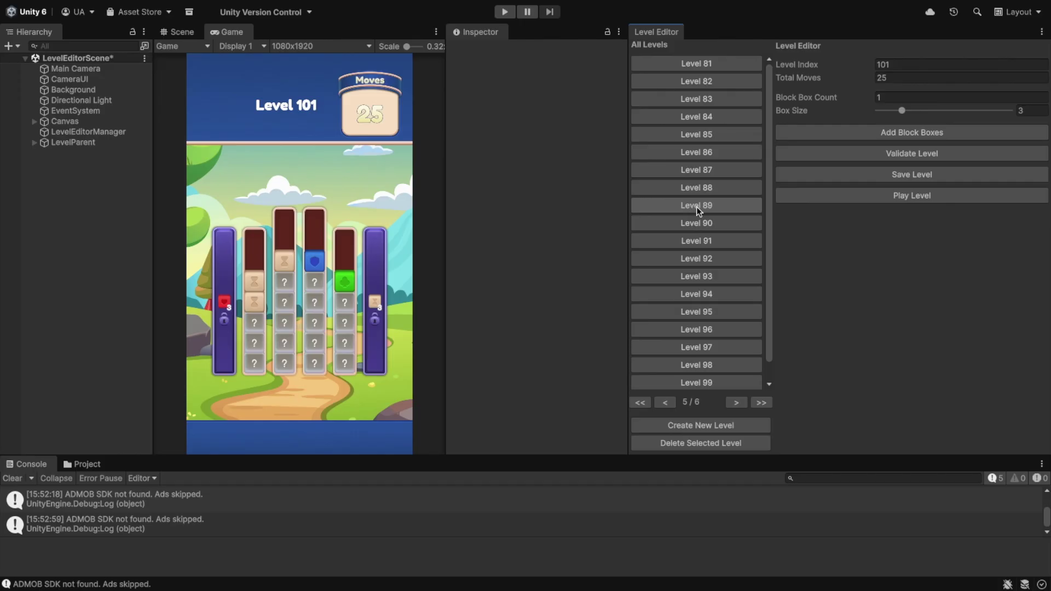
click(760, 403)
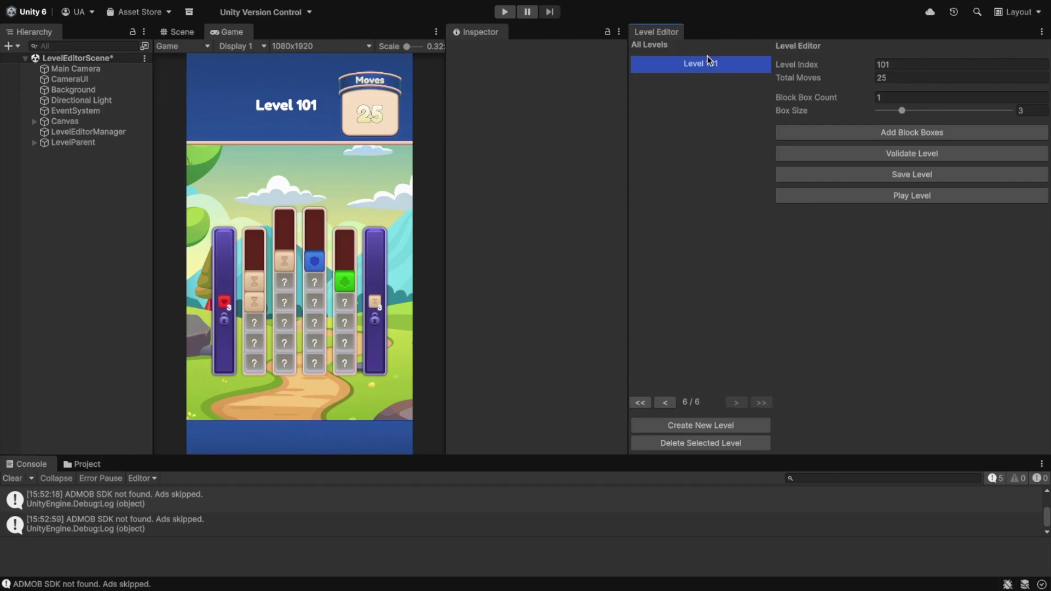
click(662, 403)
click(698, 277)
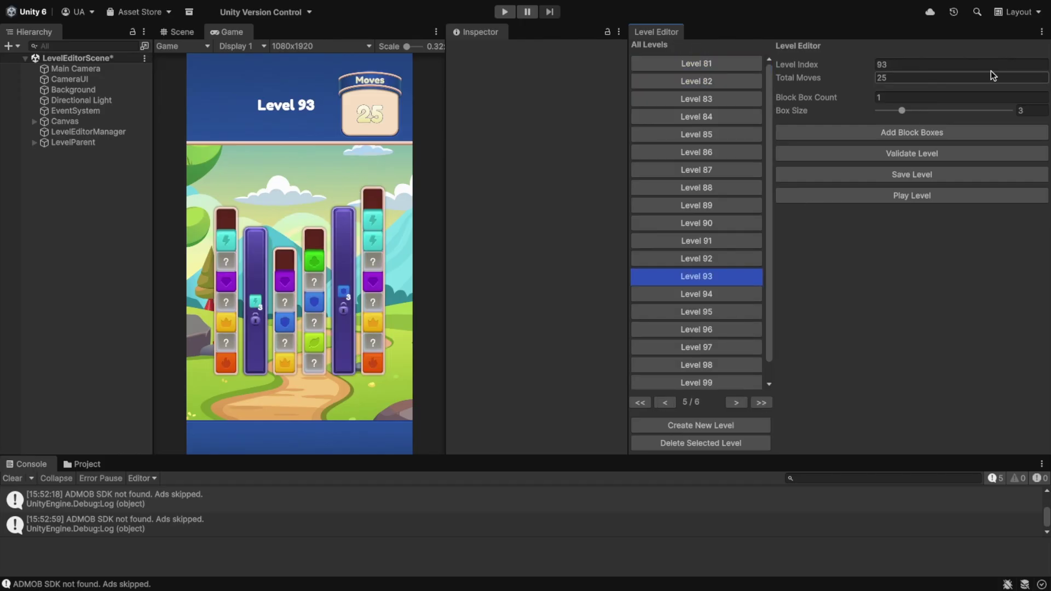
click(913, 65)
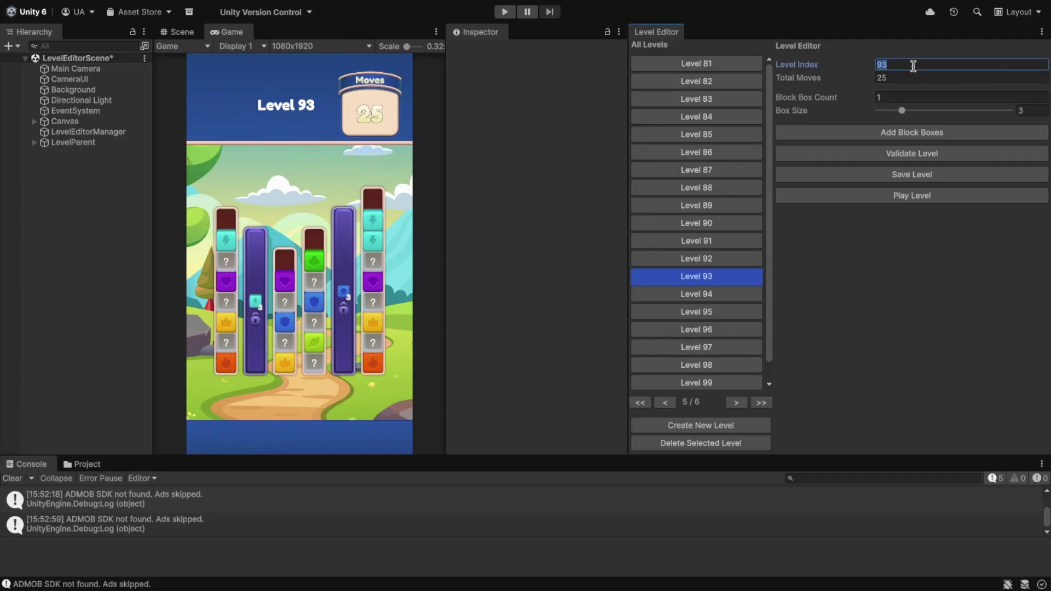
text(102)
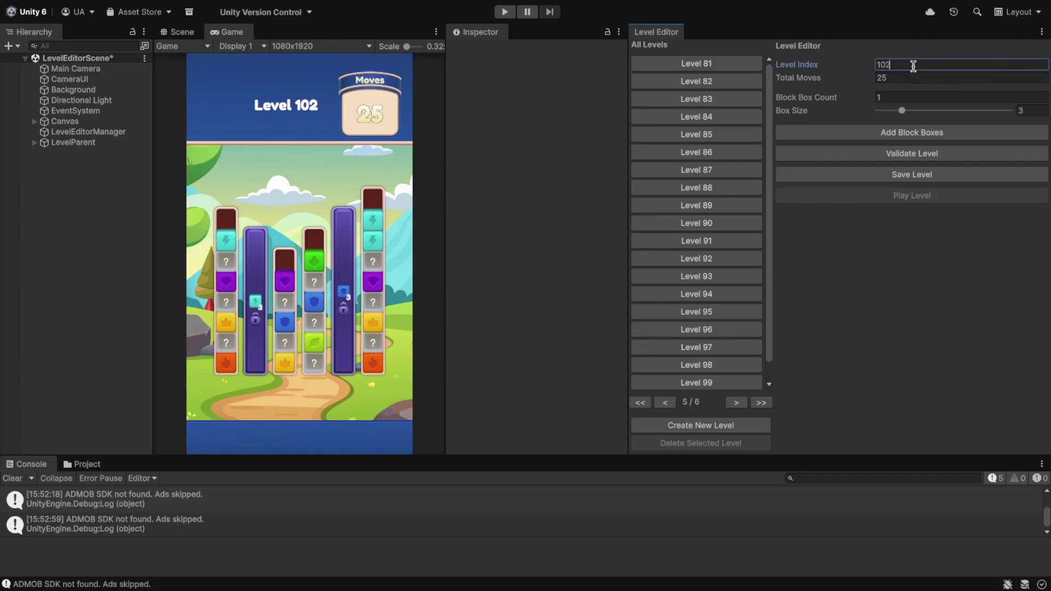
Step: Set the total moves to 30, save the copy as level 102, and check levels 101 and 102 in the list
click(895, 75)
text(0)
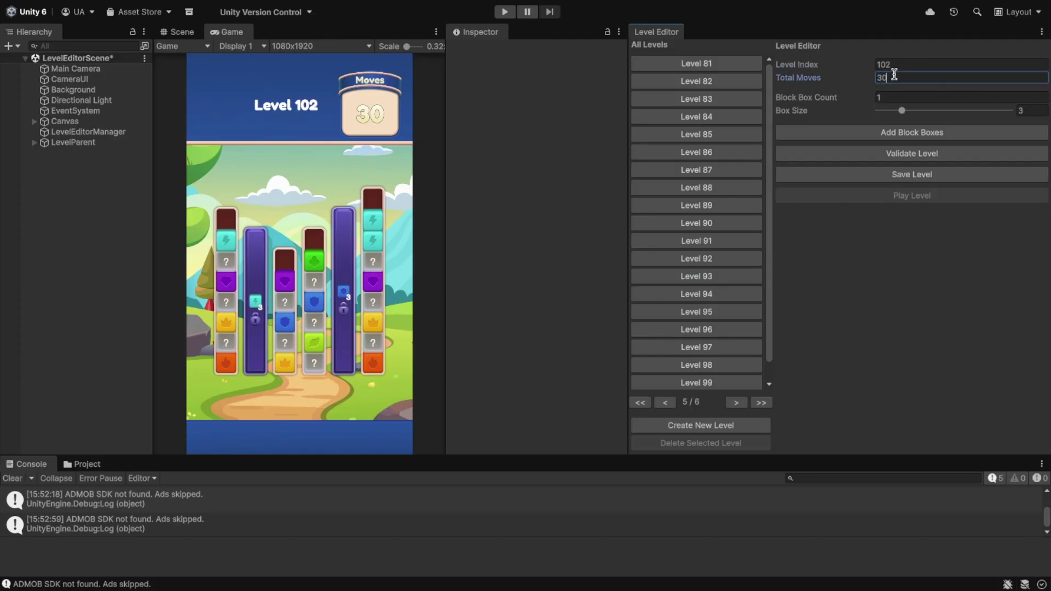
click(904, 178)
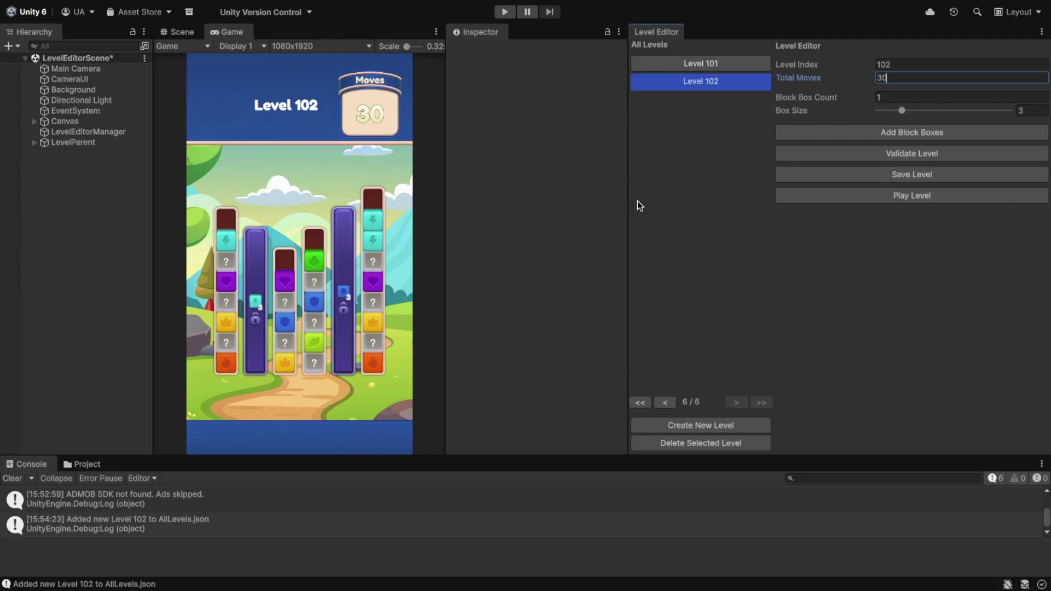
click(688, 65)
click(693, 87)
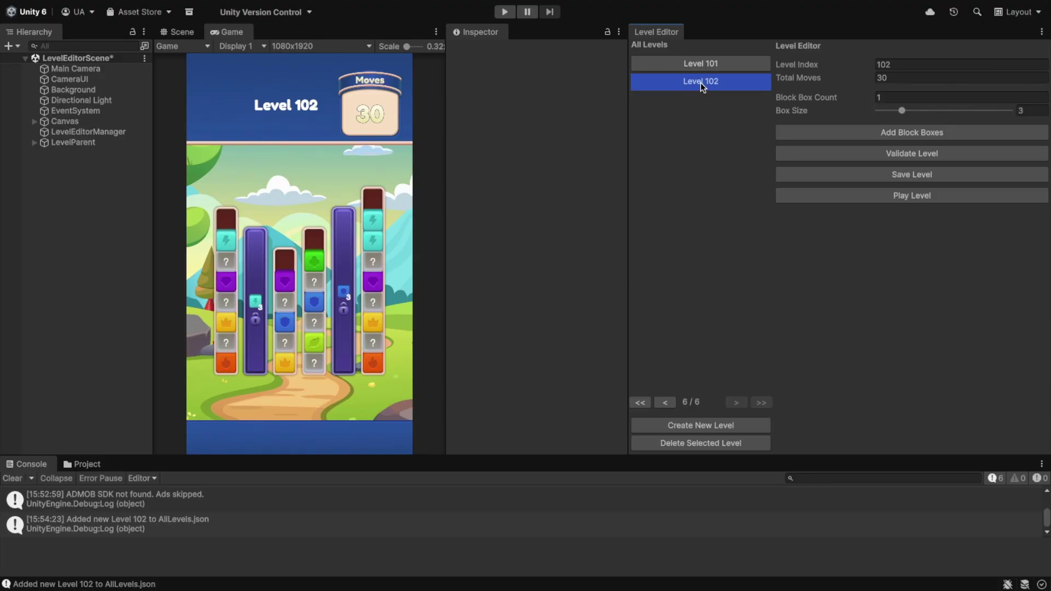
Step: Delete level 102 and load level 101 again
click(676, 442)
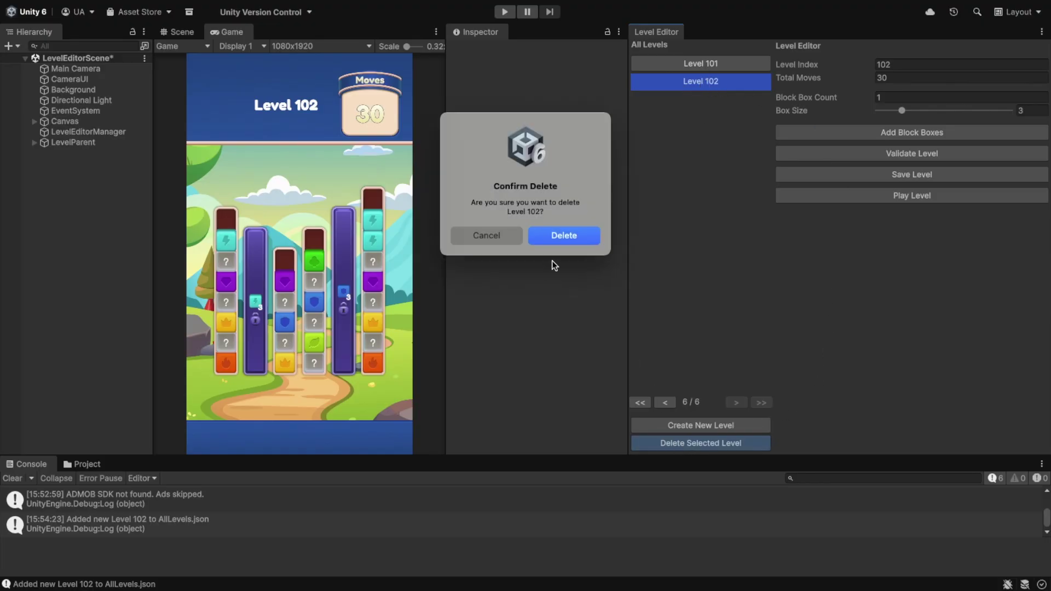
click(573, 237)
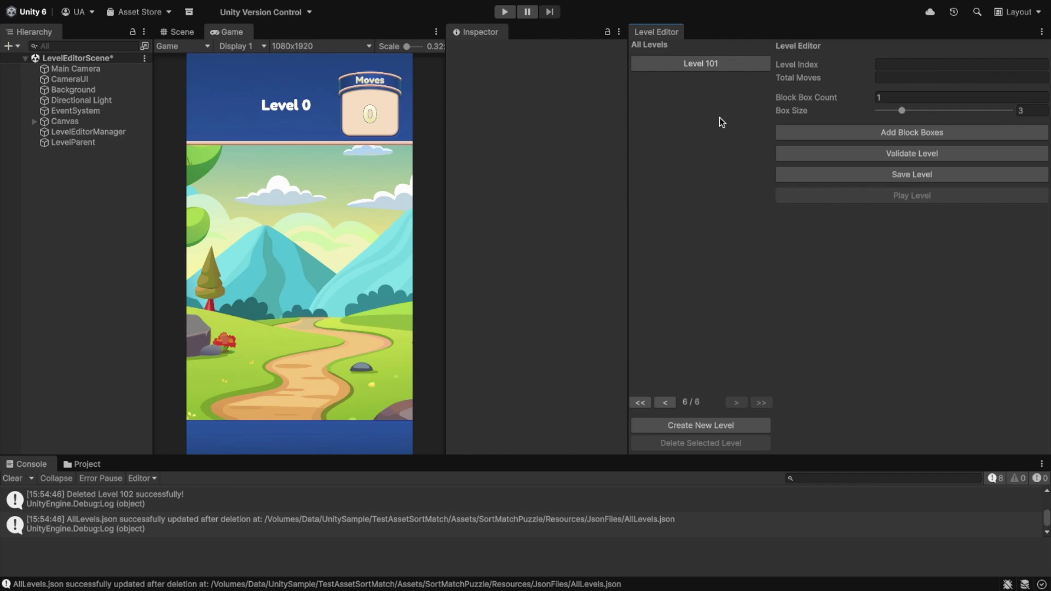
click(711, 68)
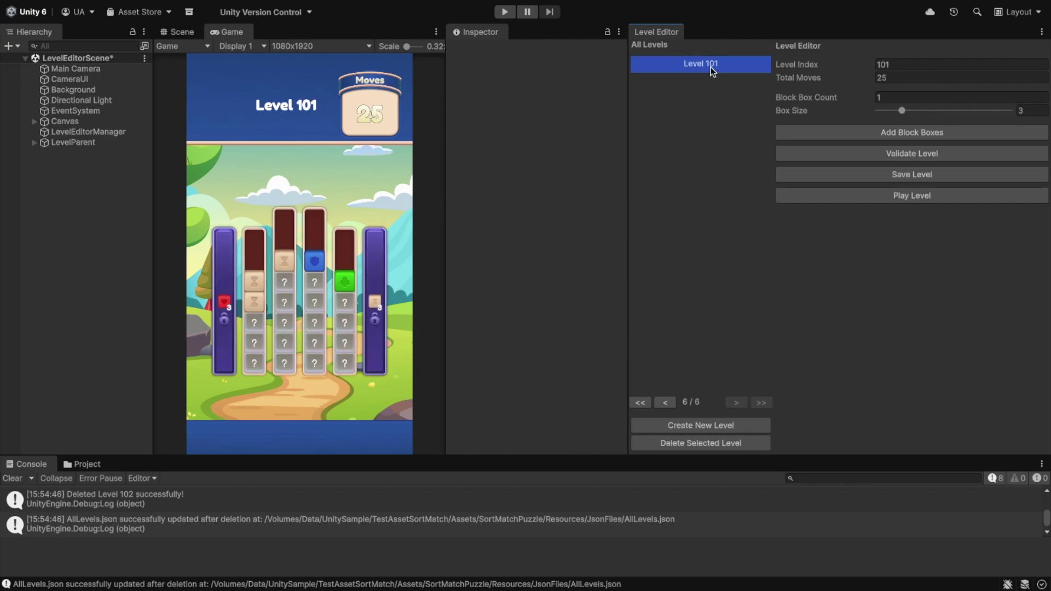
Step: Clear the Console, make BlockBox#2's fourth game item, an hourglass, invisible, and try to save level 101
click(12, 478)
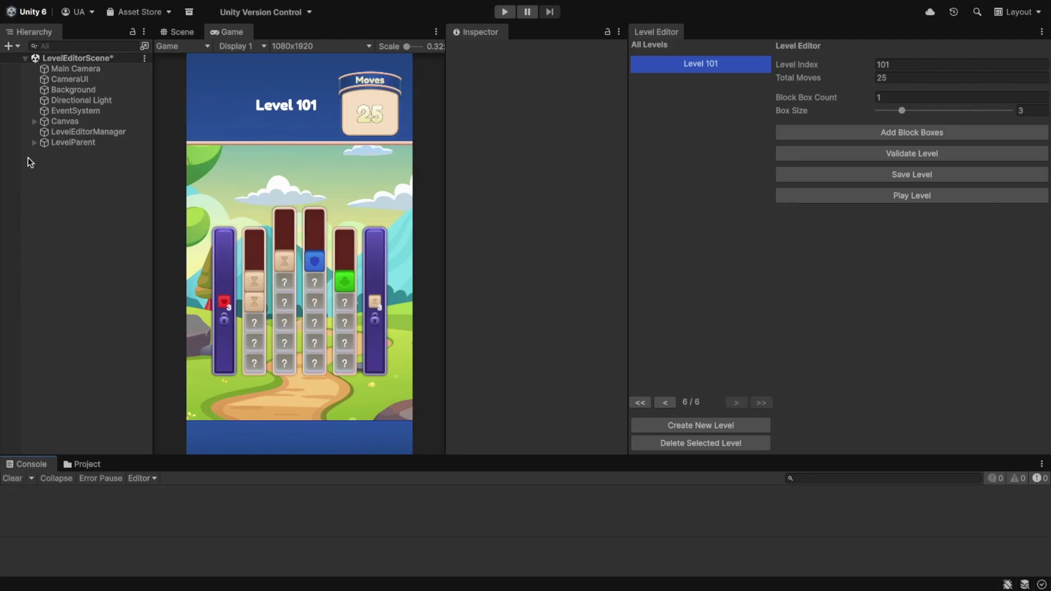
click(34, 143)
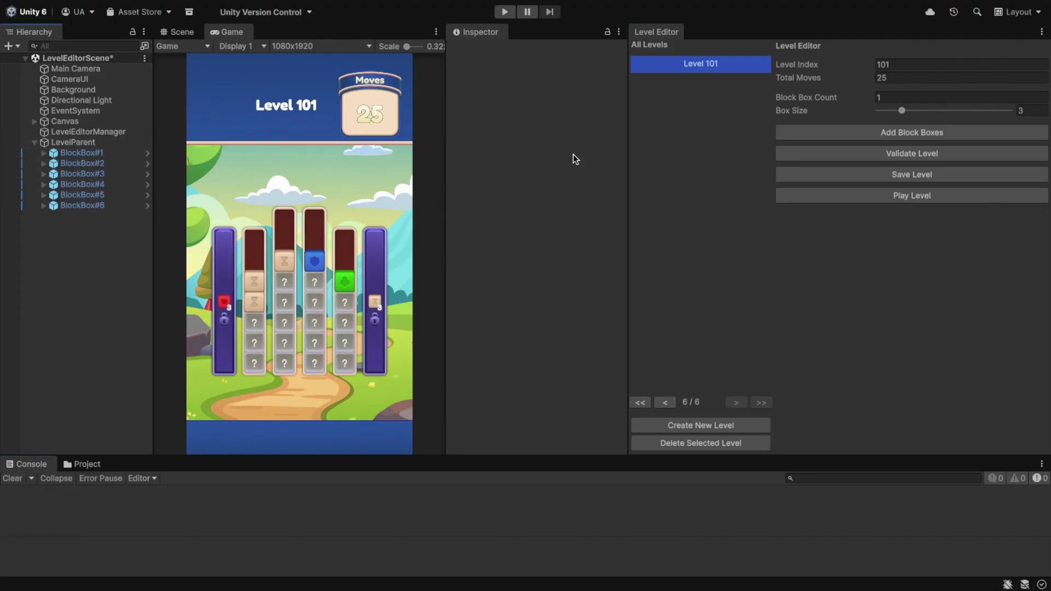
click(91, 164)
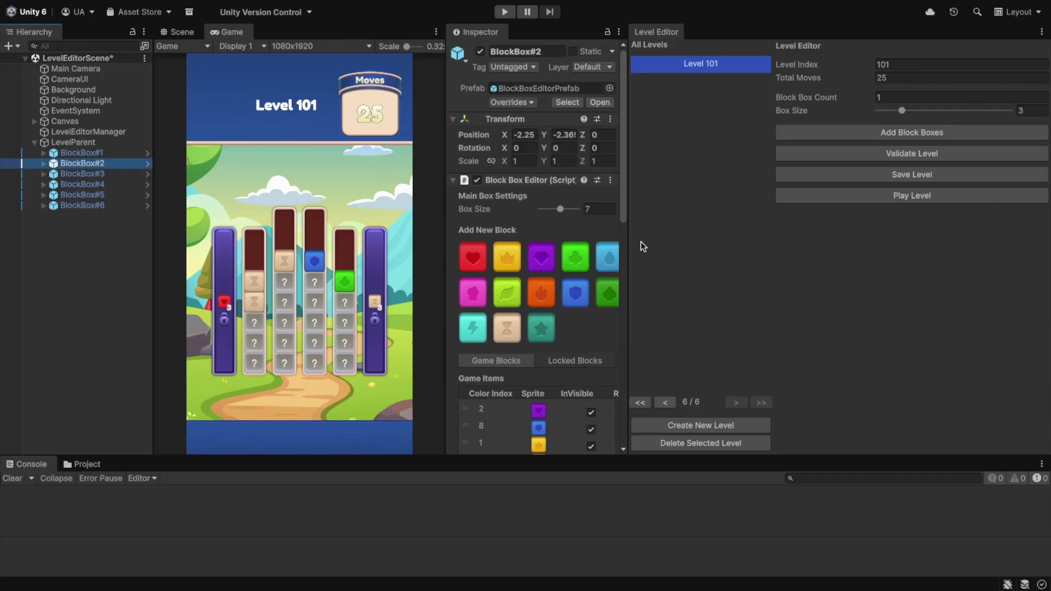
drag(627, 232, 665, 232)
scroll(602, 219, down, 4)
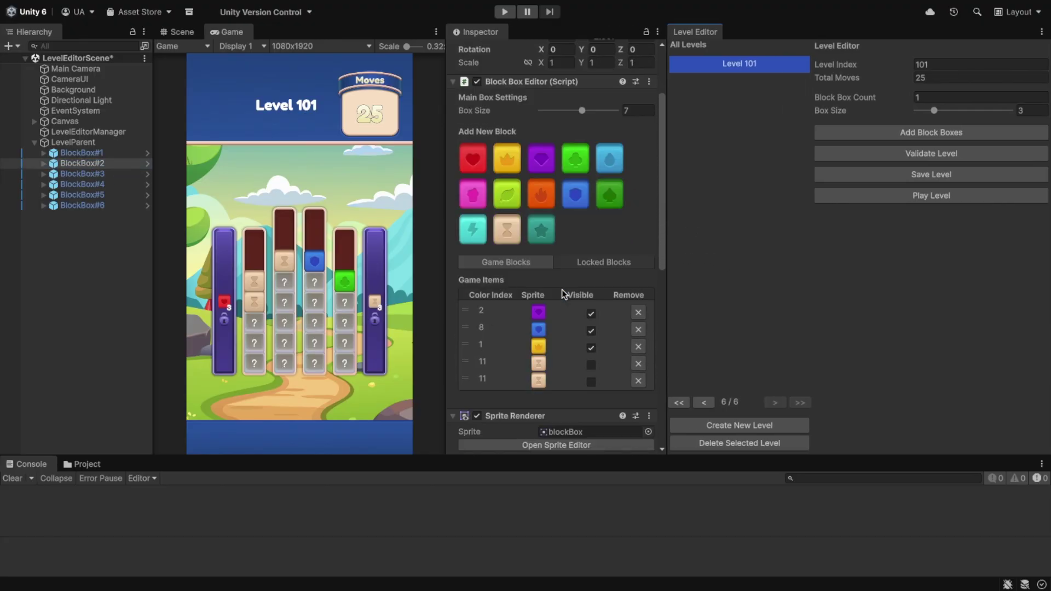
scroll(566, 296, down, 1)
click(591, 331)
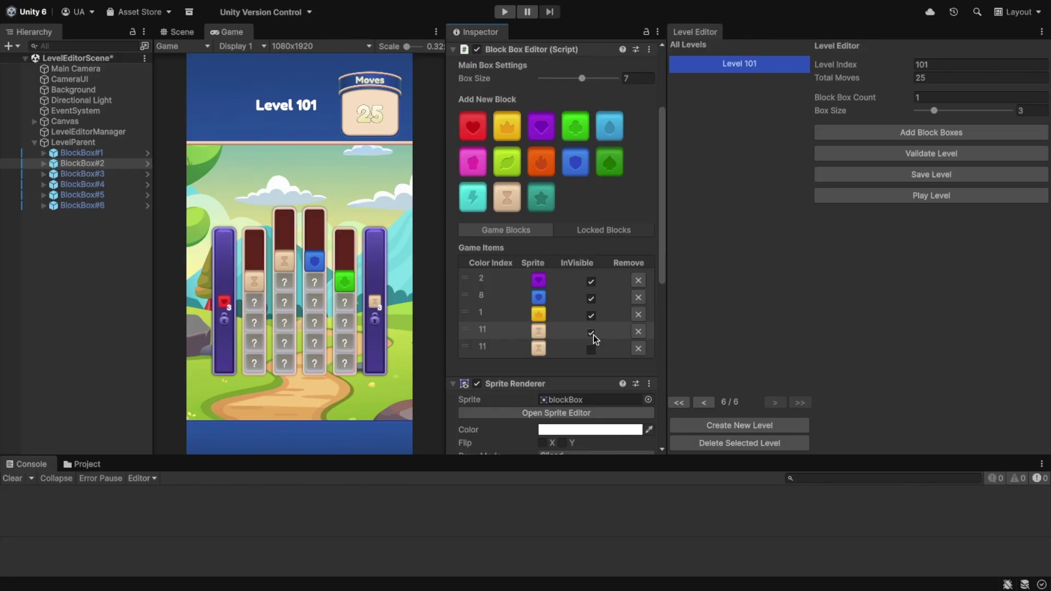
click(910, 176)
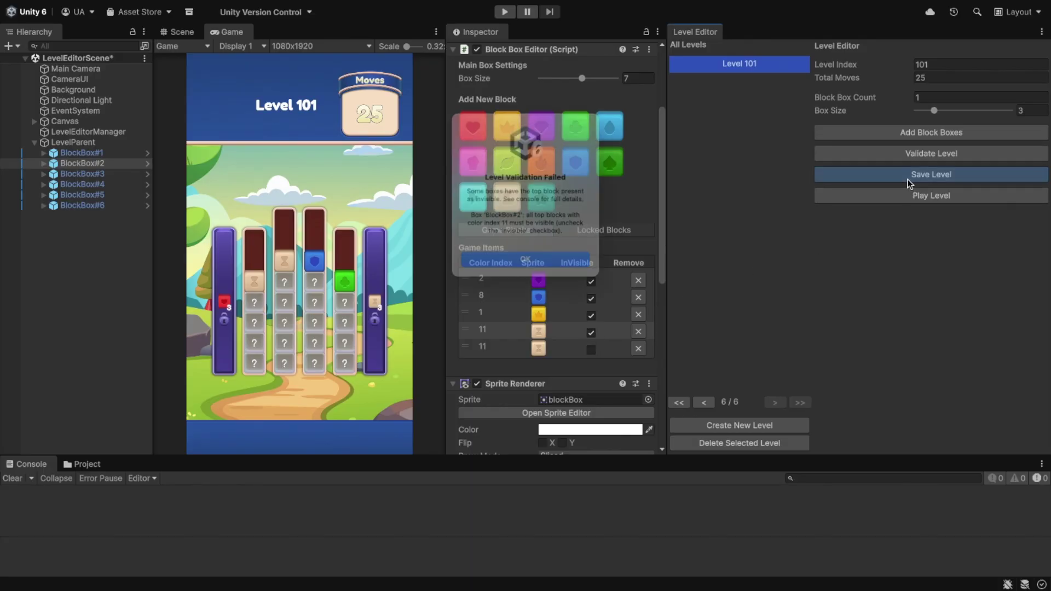
Step: Read the level validation message to find which box and color index it concerns, and dismiss it
drag(468, 174, 586, 176)
click(459, 194)
drag(459, 194, 598, 202)
drag(479, 218, 521, 217)
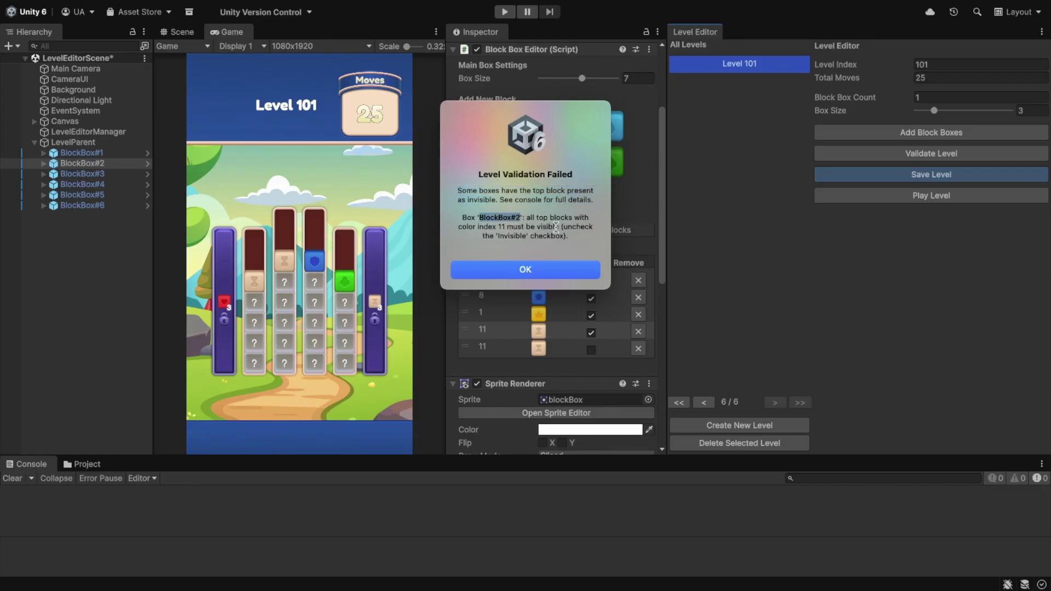
click(525, 270)
Step: Make BlockBox#2's fourth game item visible, inspect the logged invisible-consistency error and clear the Console
click(592, 333)
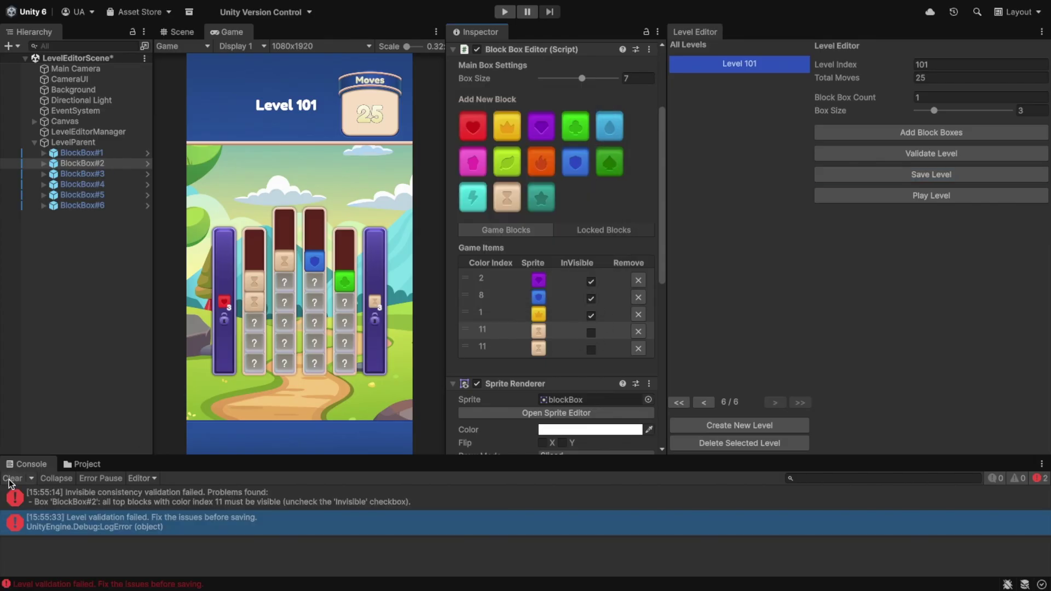
click(109, 502)
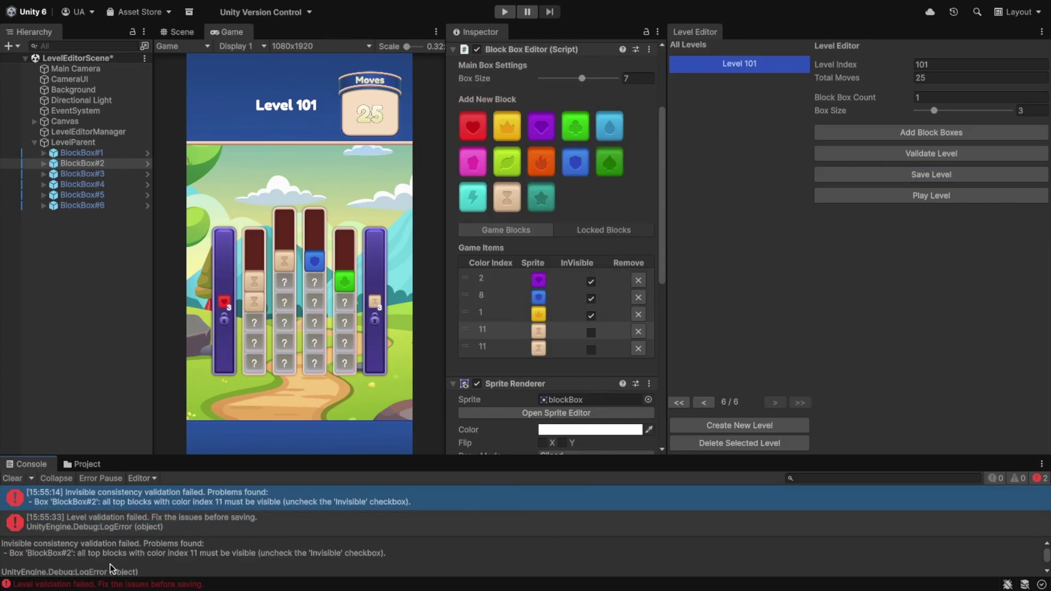
click(12, 478)
Step: Try saving level 101 with both hourglasses of BlockBox#2 invisible, make the two blocks visible again and clear the Console
click(591, 333)
click(591, 350)
click(884, 172)
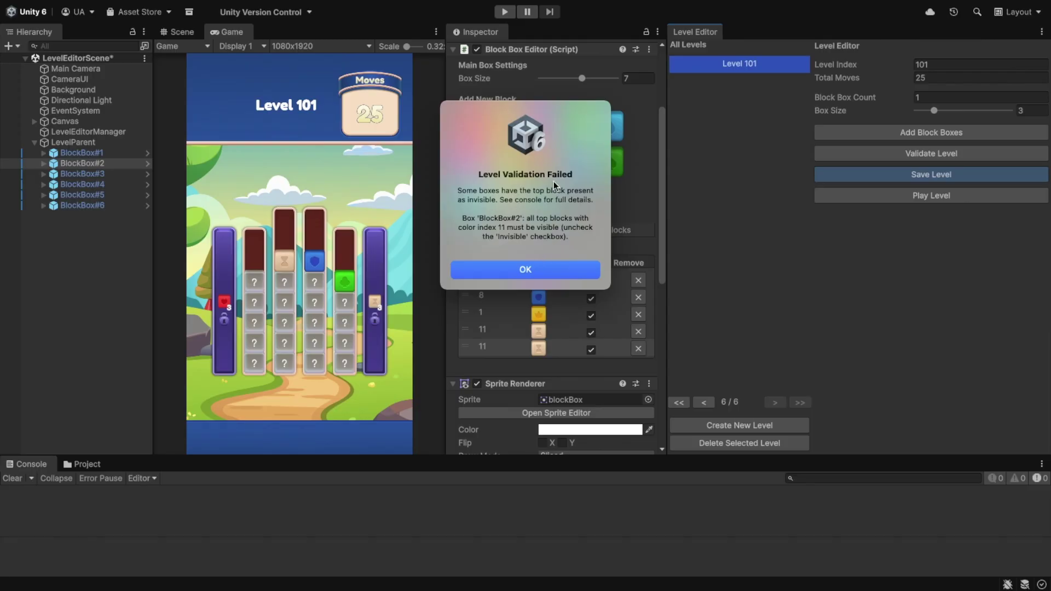
click(539, 278)
click(591, 350)
click(591, 332)
click(12, 478)
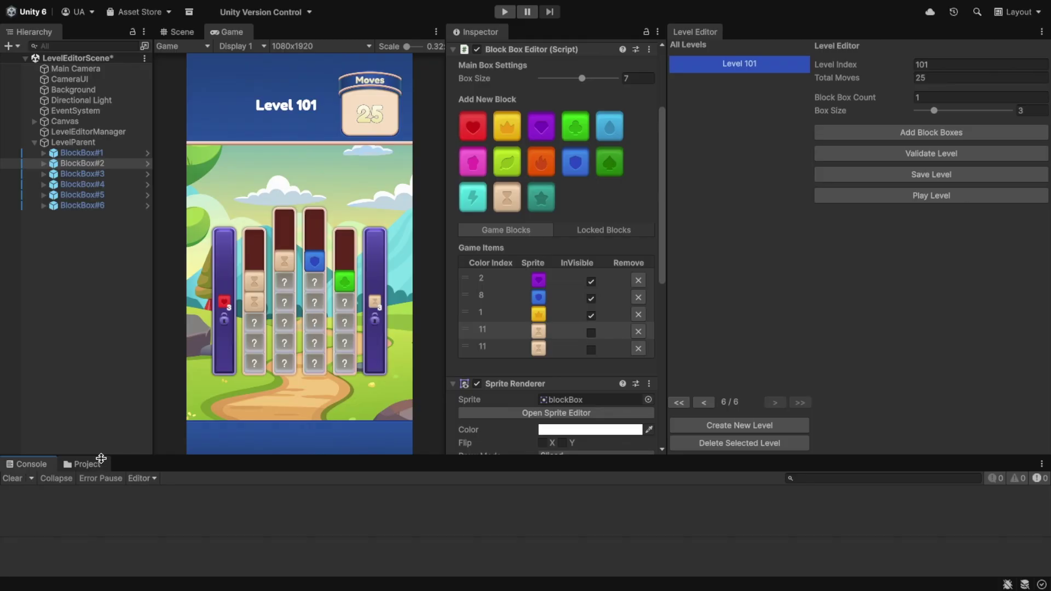
Step: Make the crown, blue shield and purple heart items of BlockBox#2 visible
click(591, 315)
click(591, 299)
click(591, 281)
Step: Make the first five game items of BlockBox#3 visible
click(83, 173)
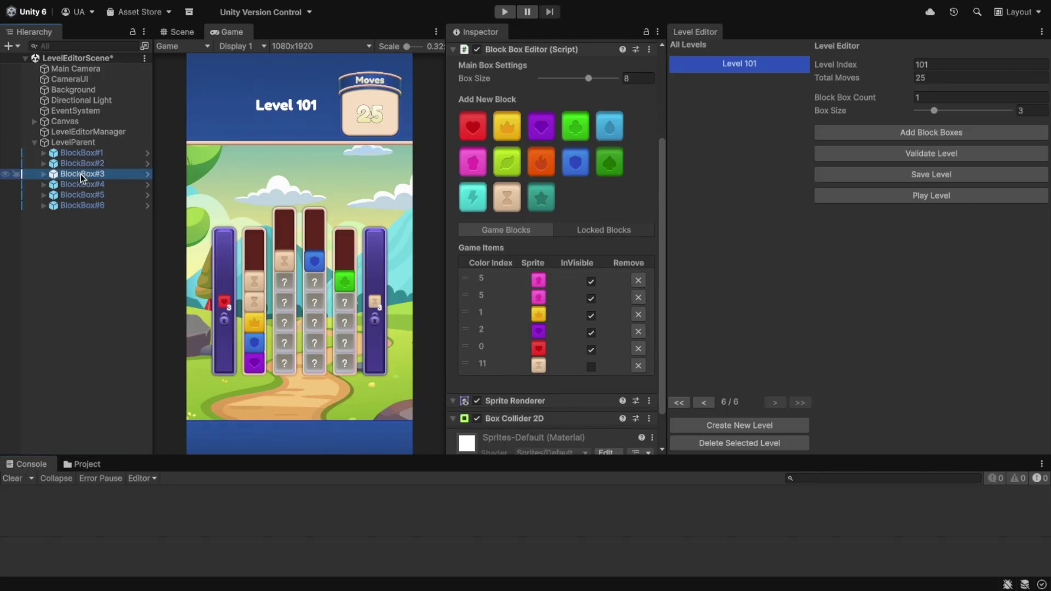
click(591, 281)
click(591, 298)
click(591, 315)
click(591, 333)
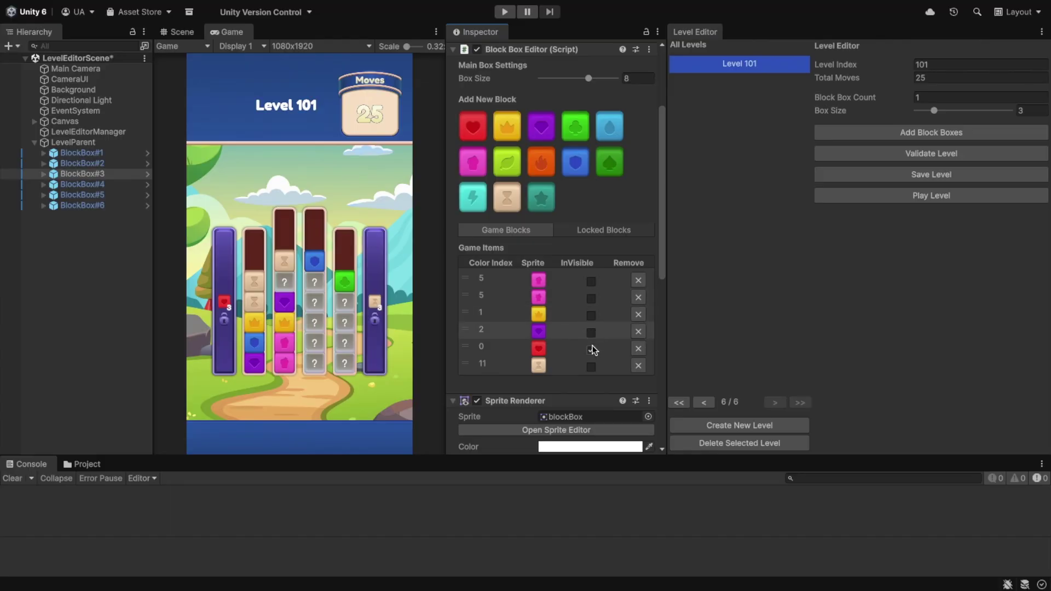
click(591, 349)
Step: Make the first five game items of BlockBox#4 visible
click(82, 184)
click(591, 281)
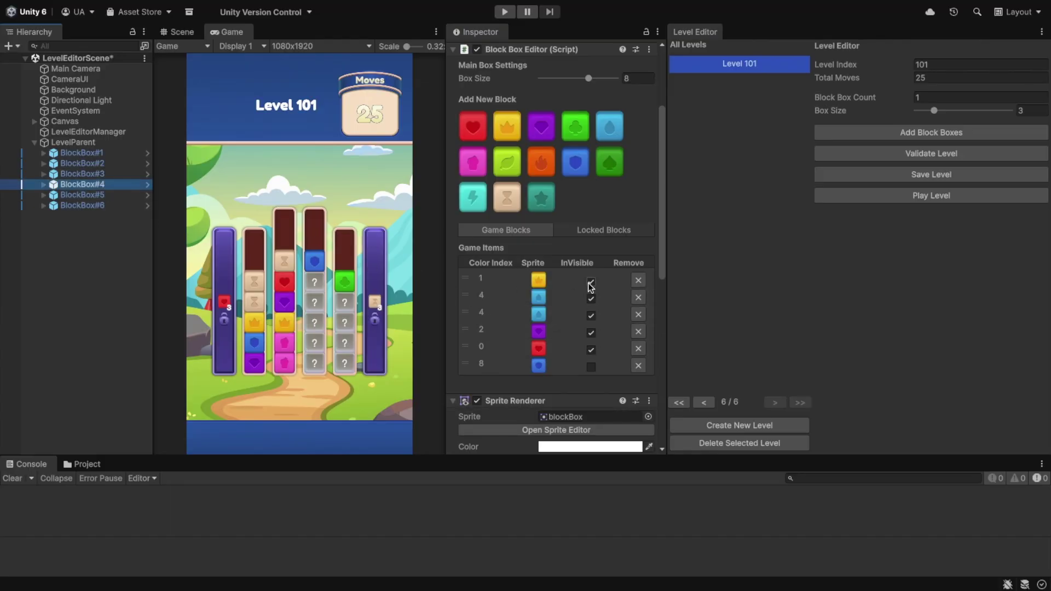
click(591, 298)
click(591, 315)
click(591, 333)
click(591, 349)
Step: Make the first four game items of BlockBox#5 visible
click(78, 194)
click(591, 281)
click(591, 299)
click(591, 315)
click(591, 332)
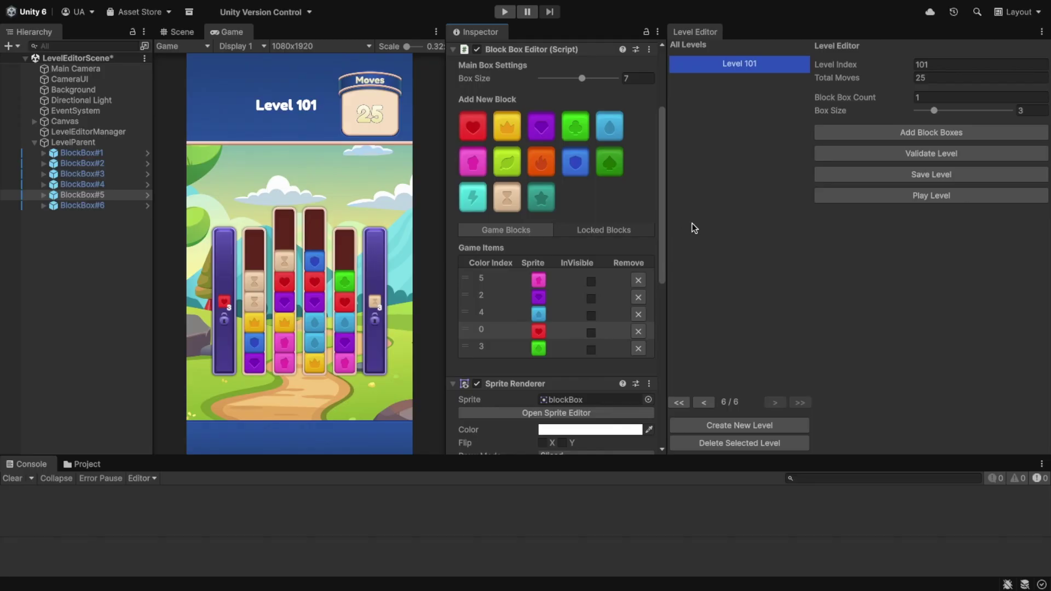
Step: Add one block box of size 3 to level 101, validate the level and clear the Console
click(910, 136)
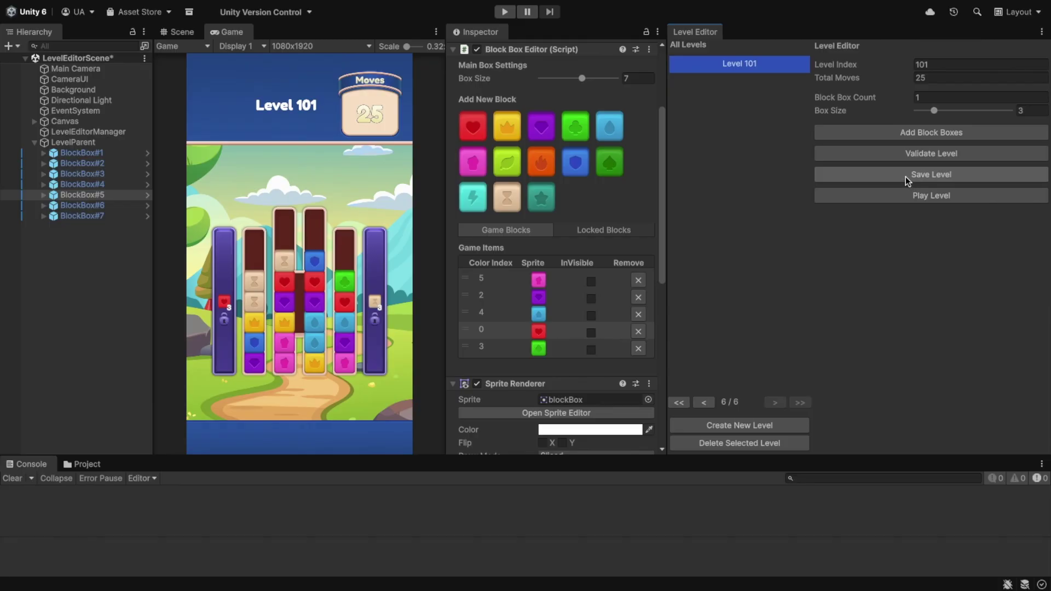
click(909, 152)
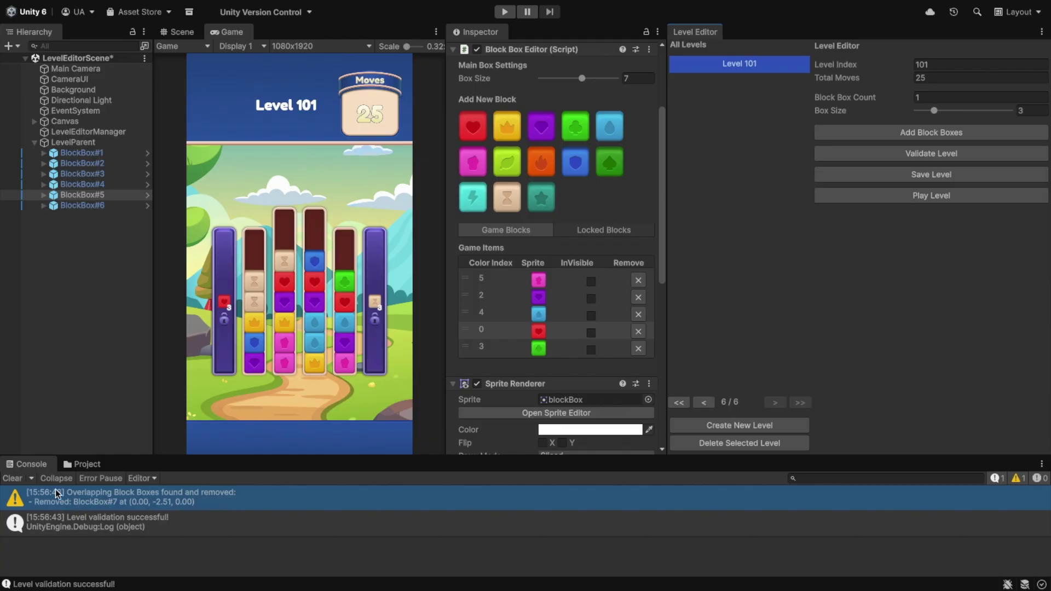
click(12, 478)
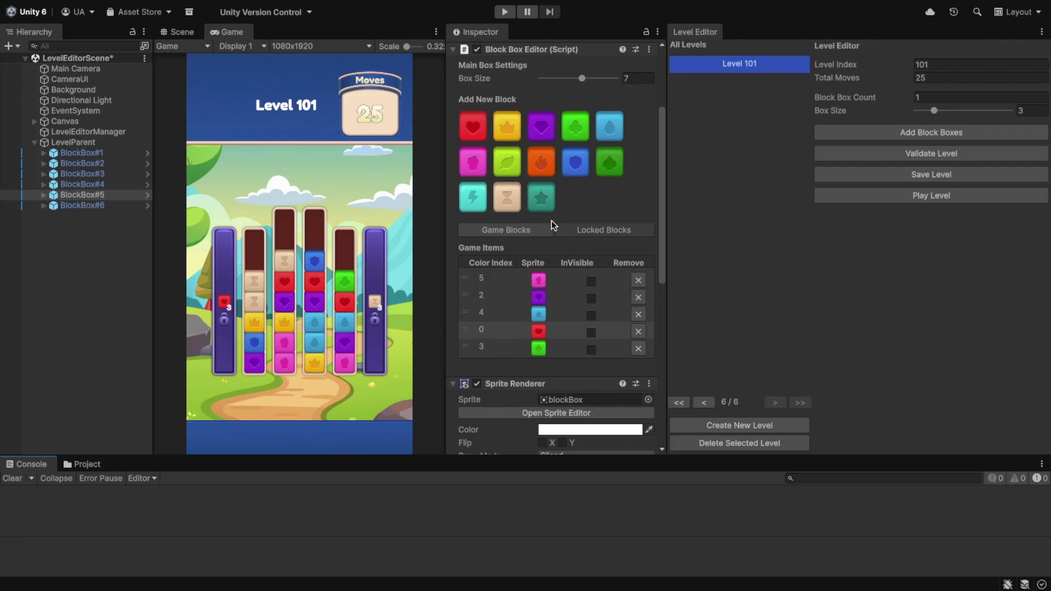
Step: Add a lime leaf block to BlockBox#5, validate level 101, and read and dismiss the validation message
click(506, 161)
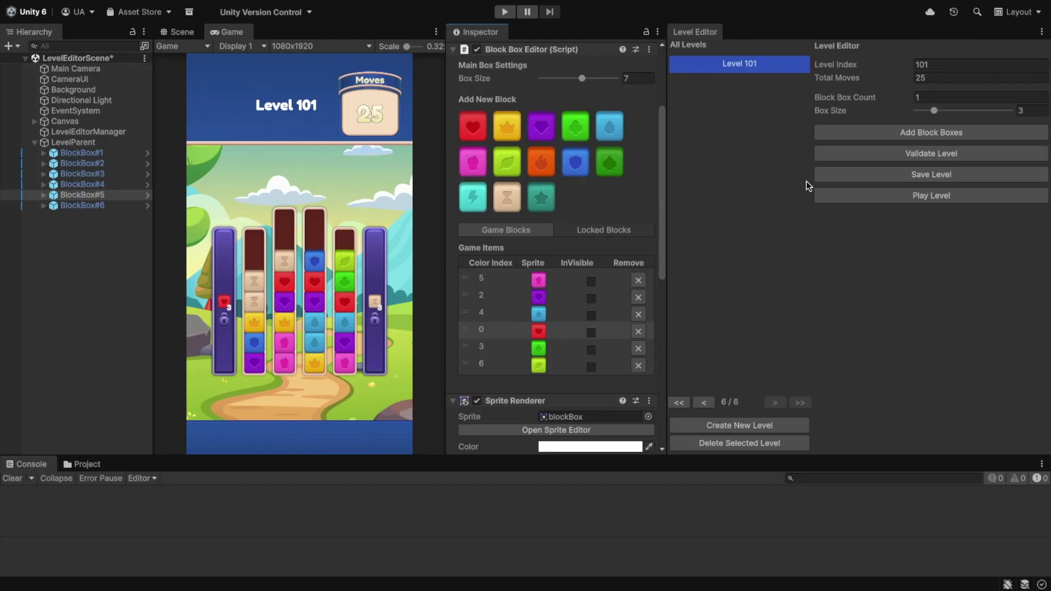
click(884, 154)
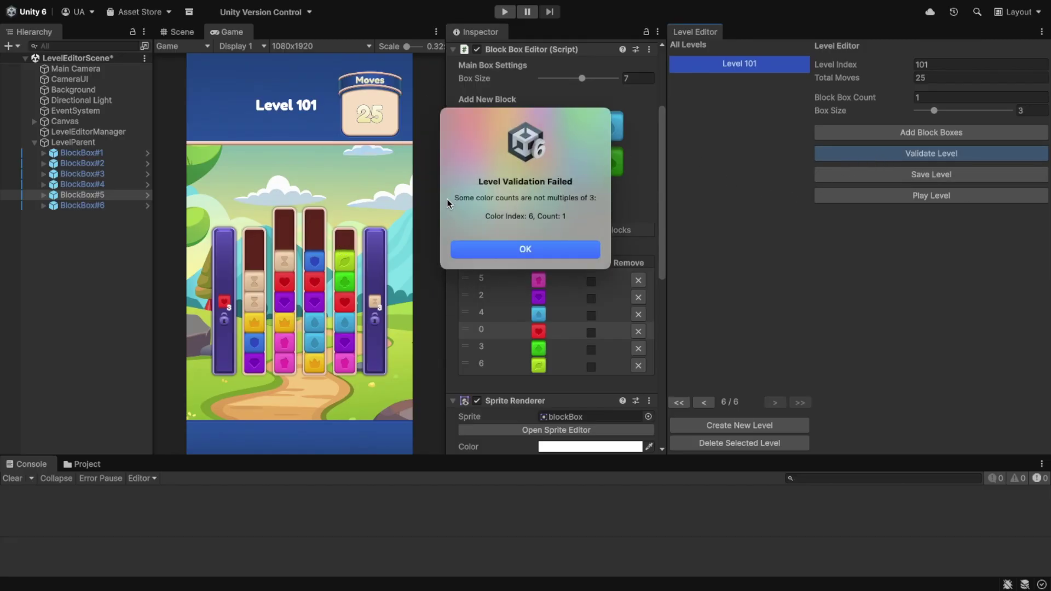
drag(454, 200, 600, 199)
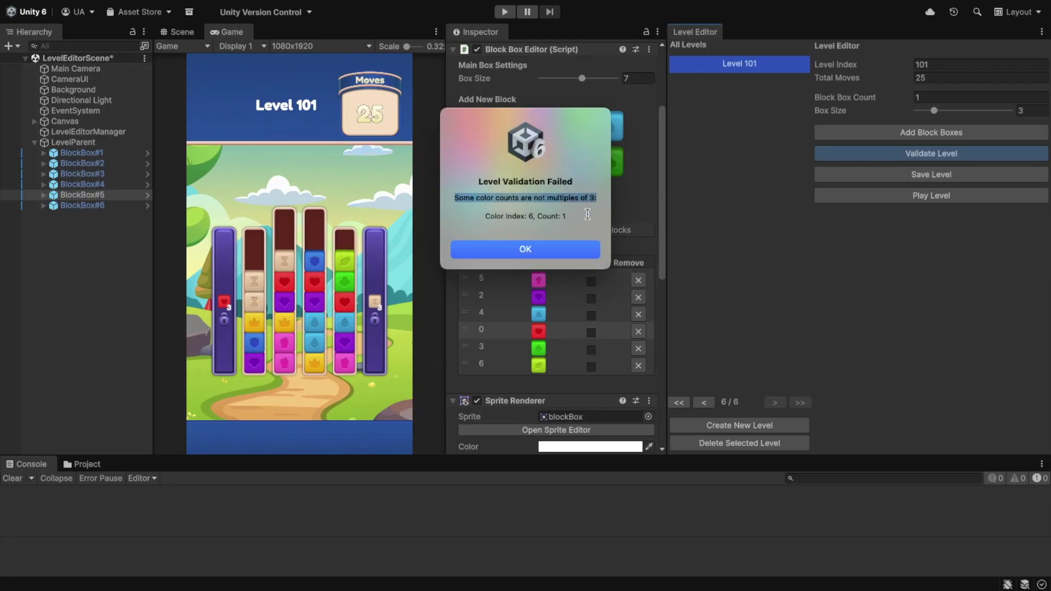
drag(485, 216, 534, 216)
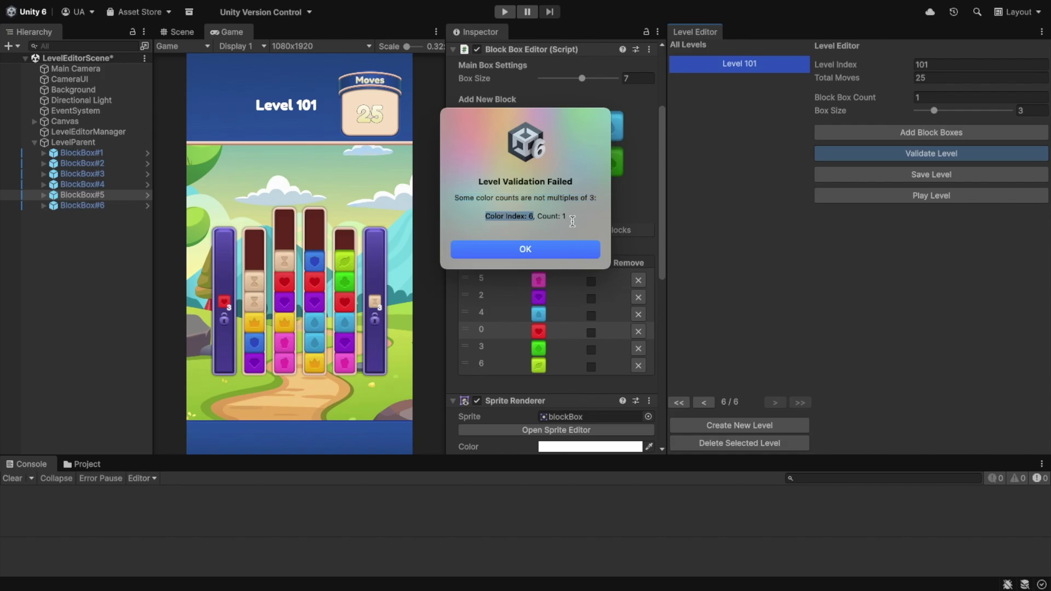
click(554, 250)
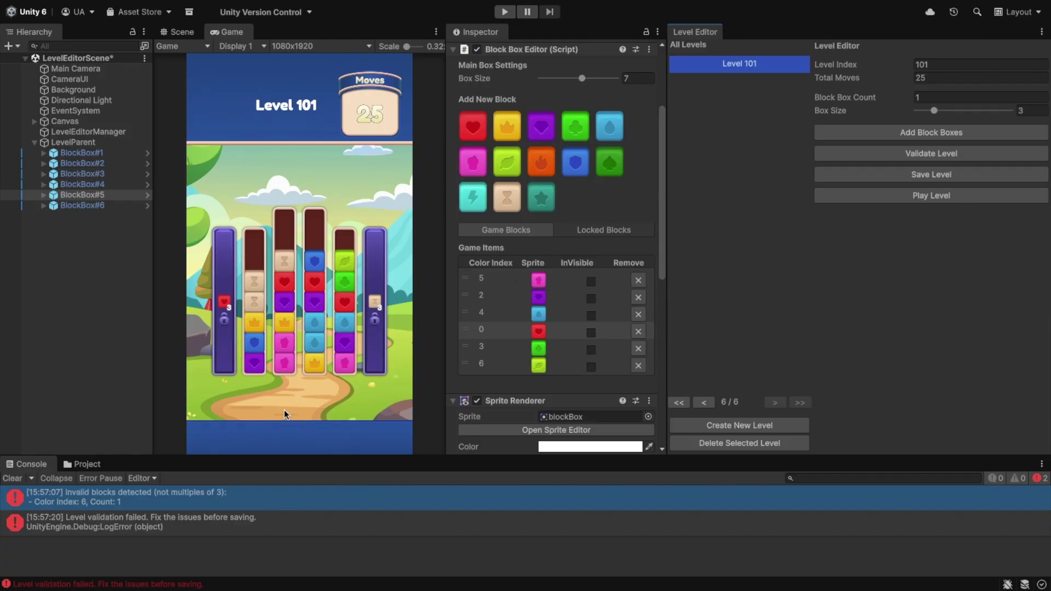
Step: Inspect the invalid-block error in the enlarged Console and remove the lime leaf block from BlockBox#5
click(107, 501)
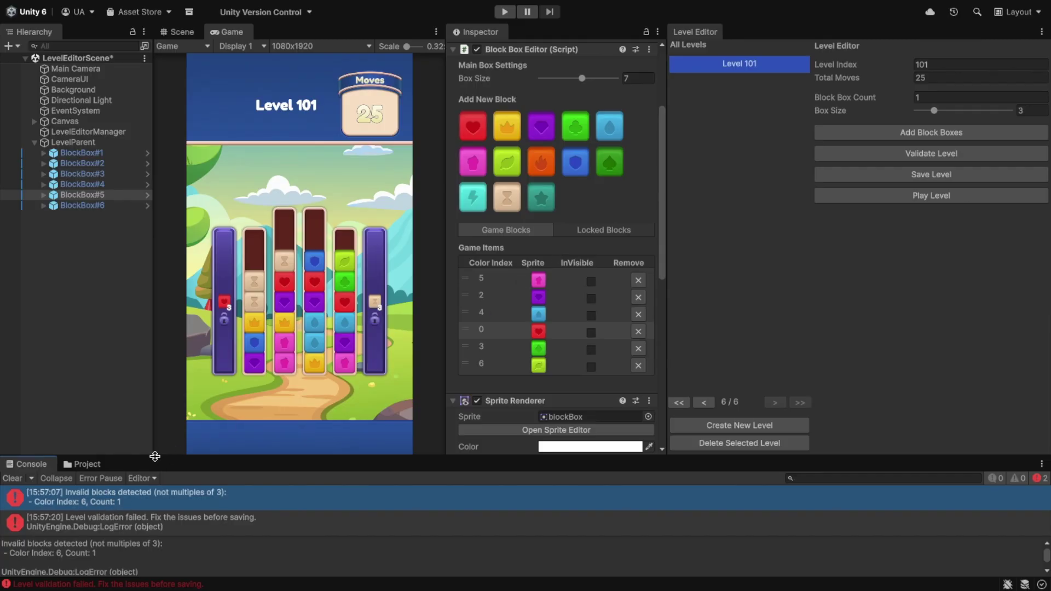
drag(154, 456, 164, 434)
drag(10, 554, 101, 553)
click(102, 555)
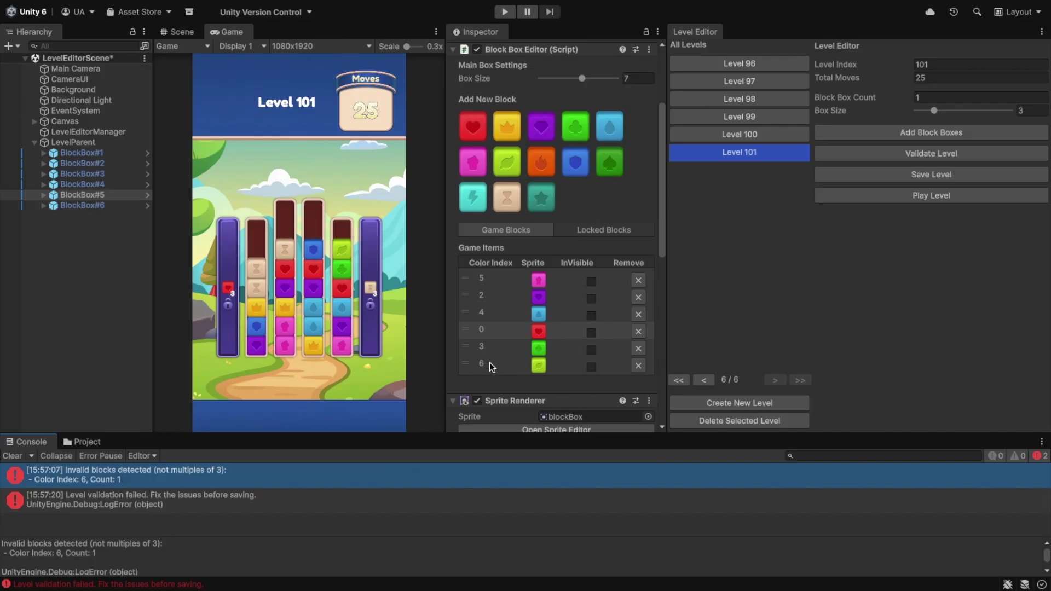
click(639, 367)
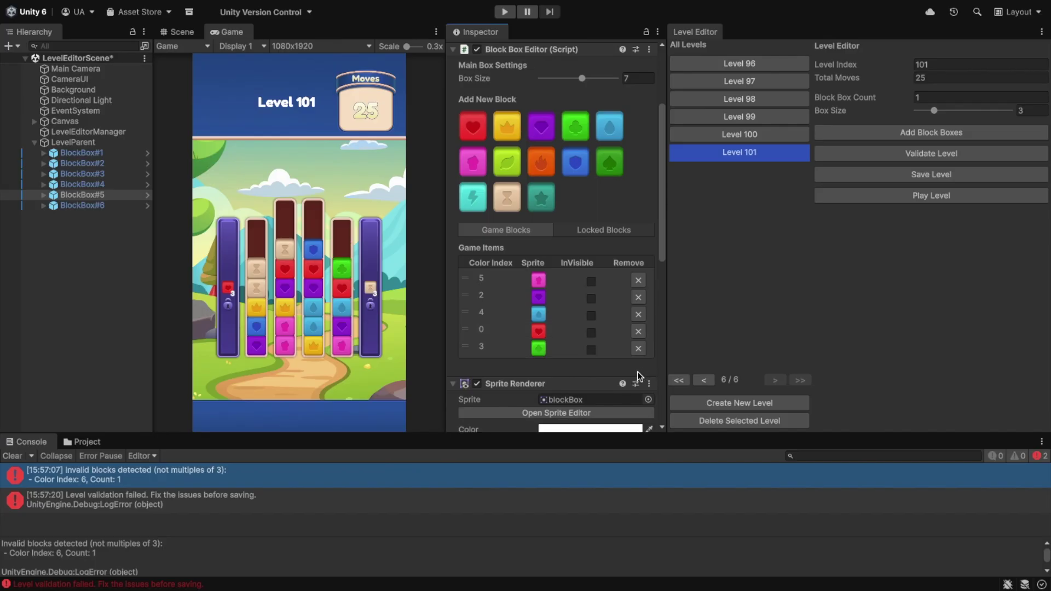
Step: Remove the hourglass block from BlockBox#3 and add a third hourglass to BlockBox#2
click(112, 166)
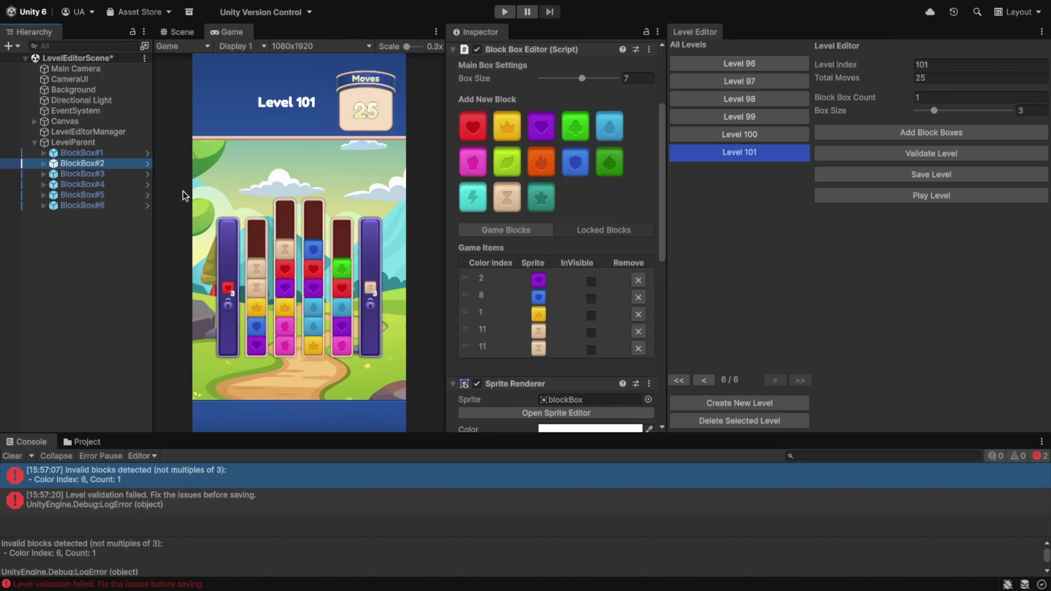
click(93, 178)
click(638, 366)
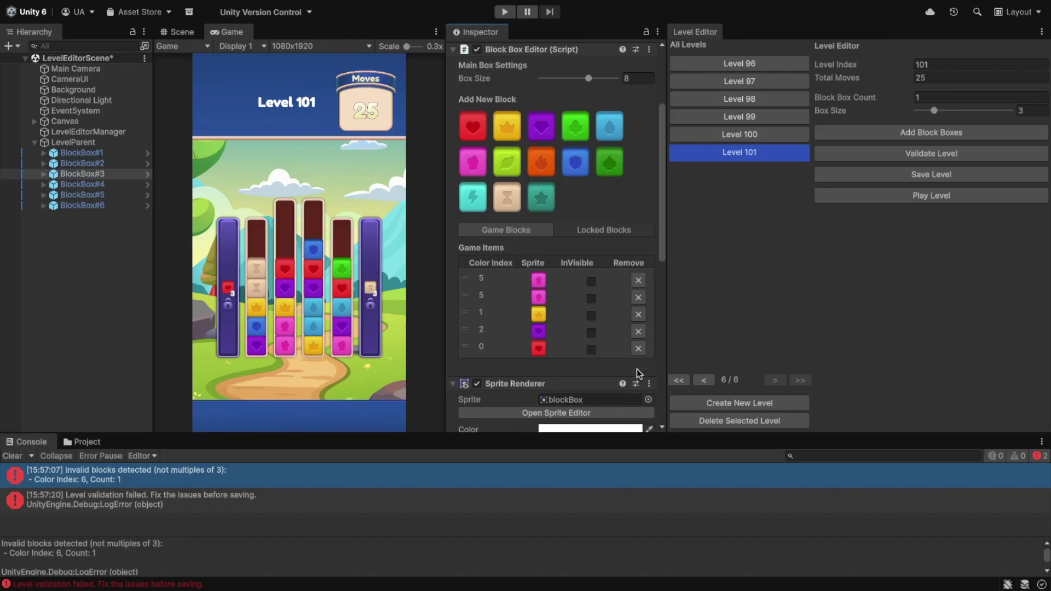
click(114, 165)
click(502, 200)
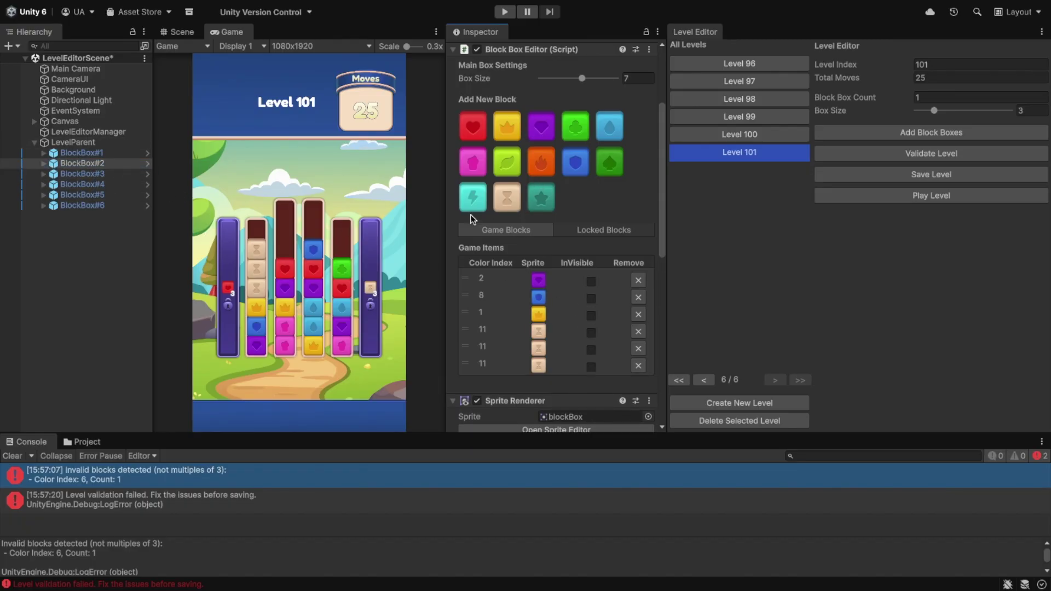
Step: Clear the Console, validate level 101, dismiss the message and read the logged stack error details
click(12, 456)
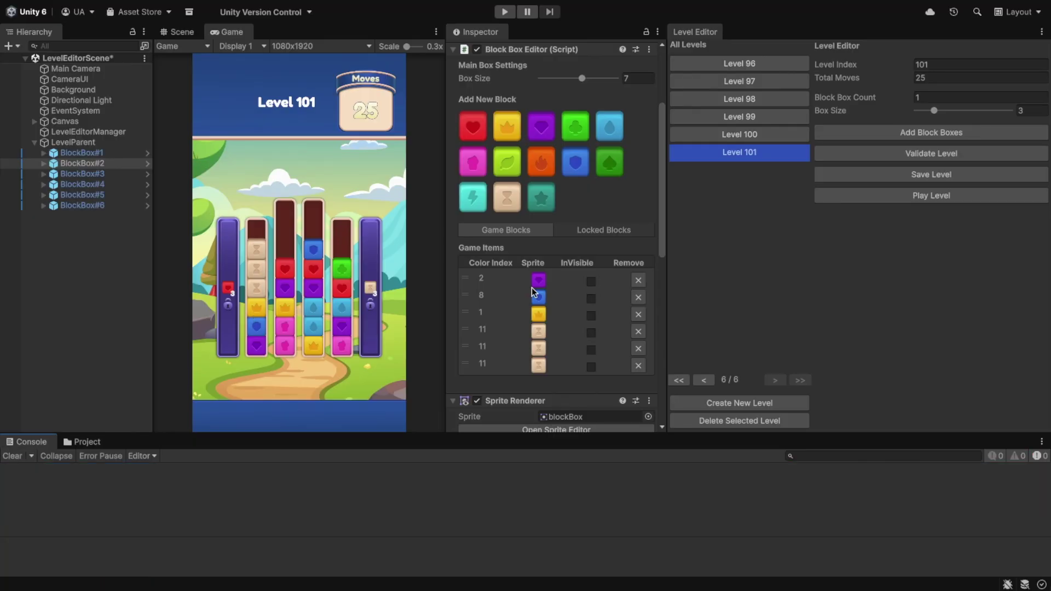
click(859, 158)
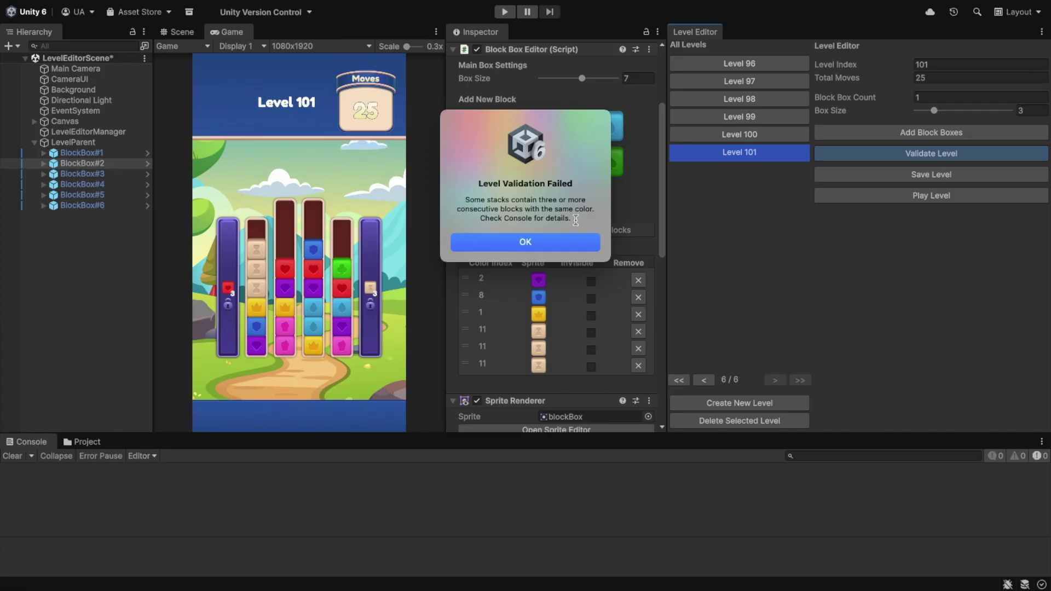
click(521, 245)
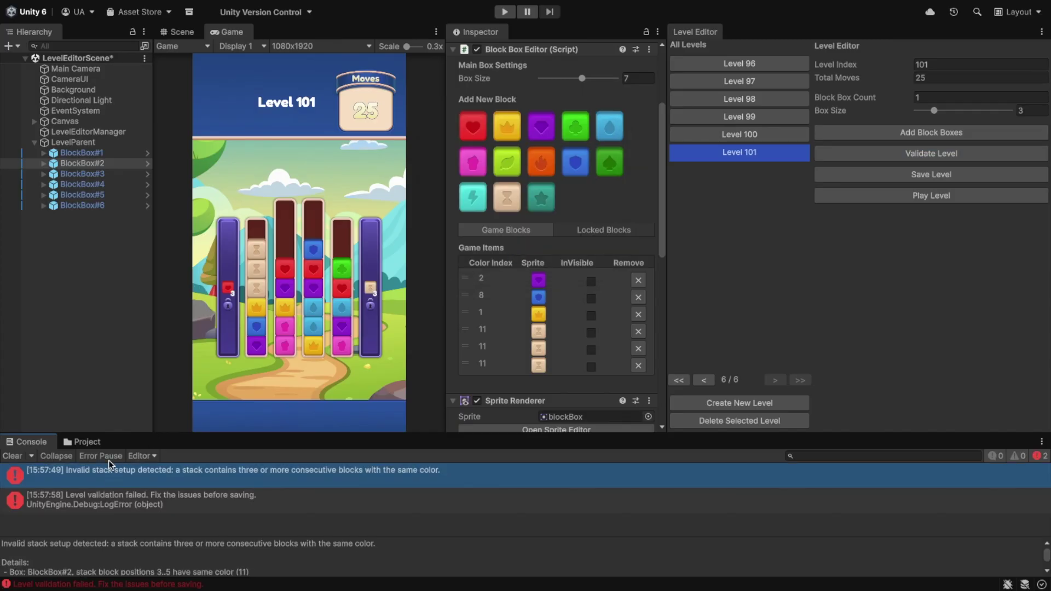
scroll(68, 556, down, 1)
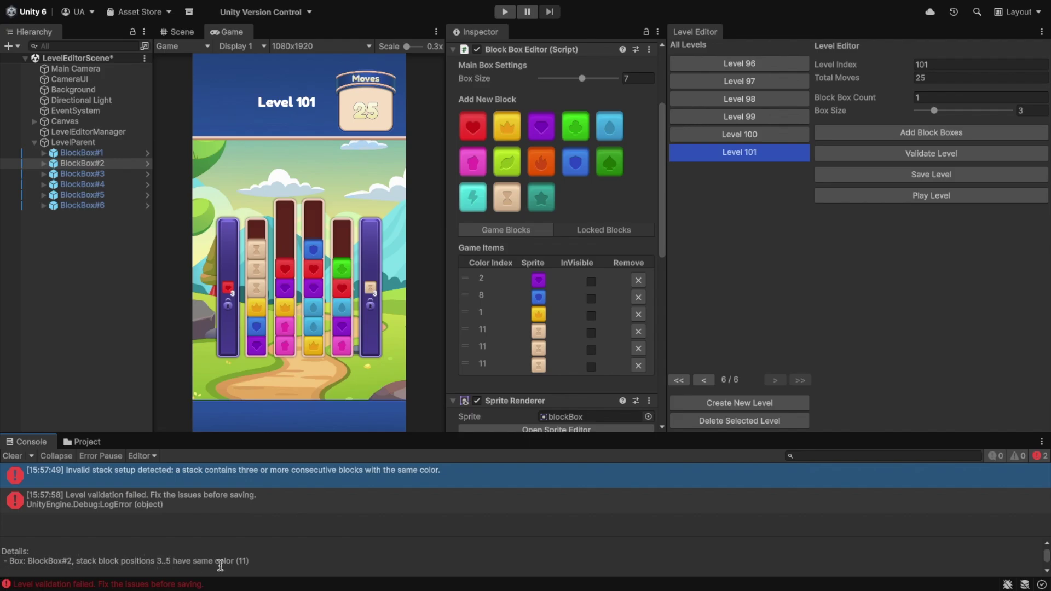
Step: Remove the topmost hourglass from BlockBox#2, clear the Console and add an hourglass block back to BlockBox#3
click(100, 165)
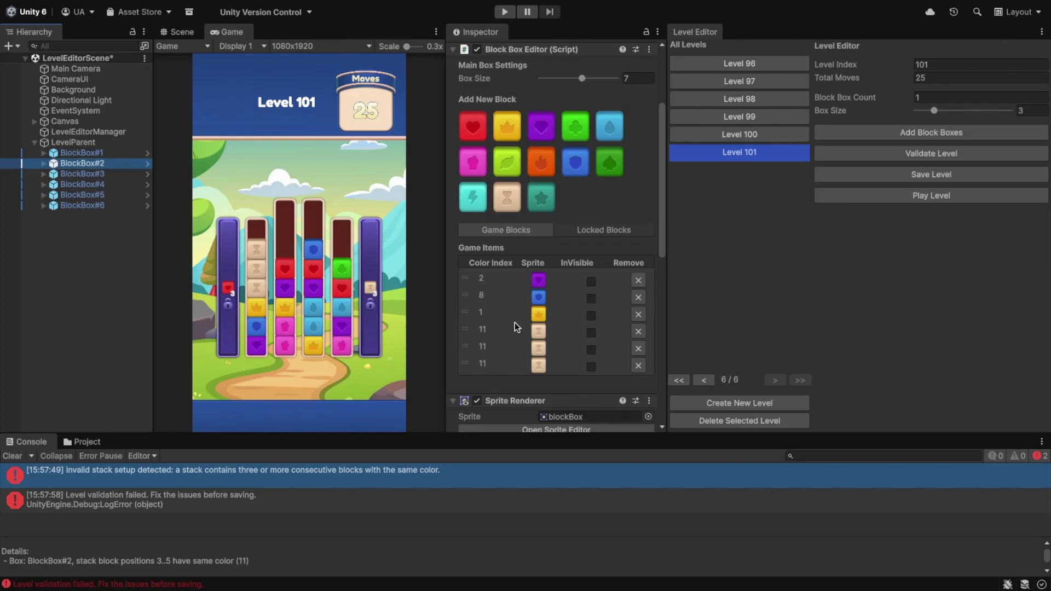
click(638, 365)
click(12, 456)
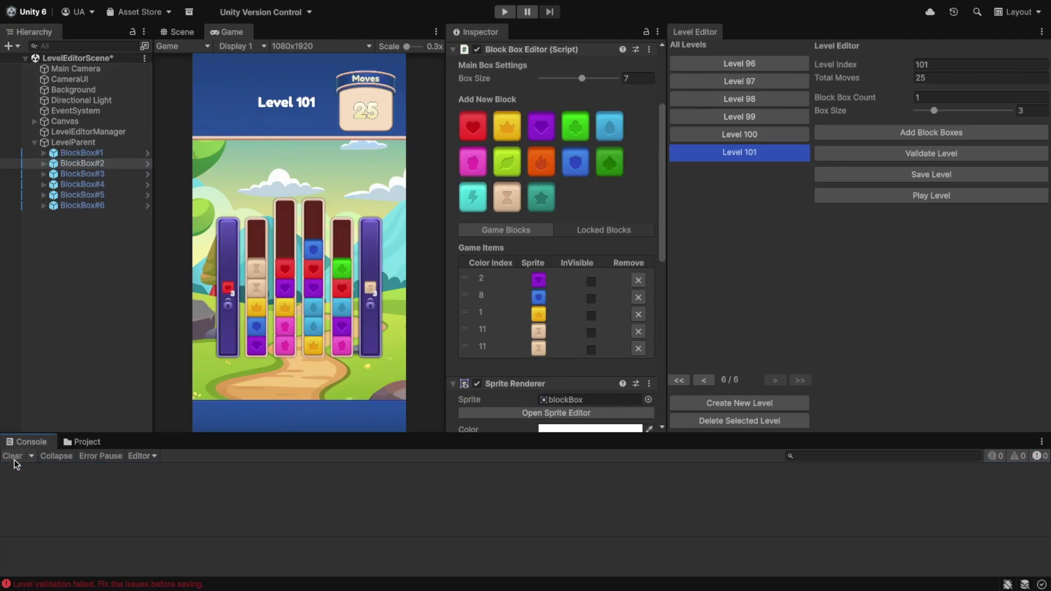
click(82, 173)
click(512, 193)
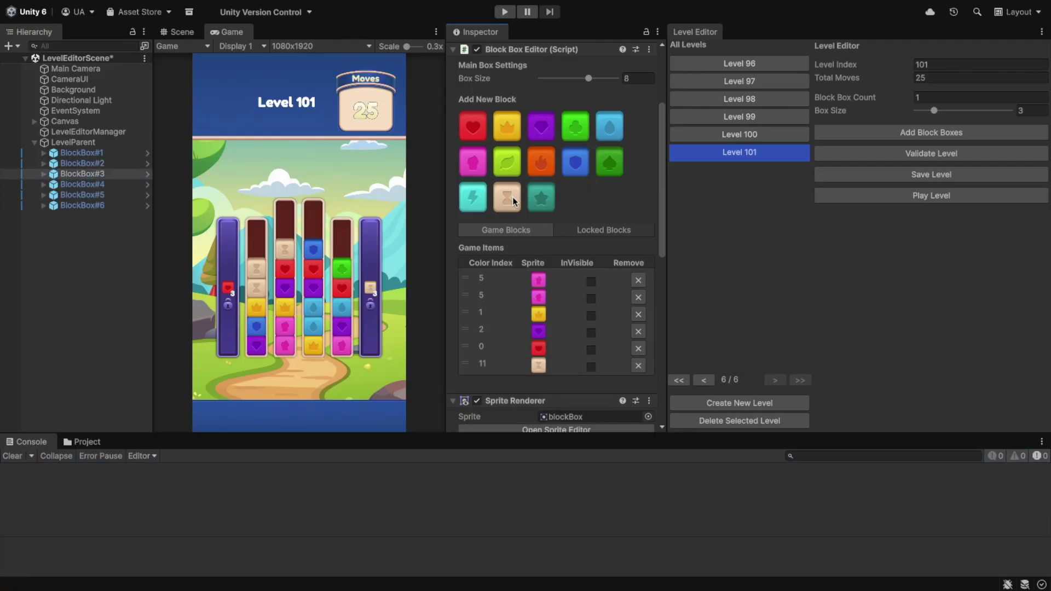
Step: Change BlockBox#1's lock slot objective to the orange block with color index 7, then validate level 101 and read the message
click(104, 155)
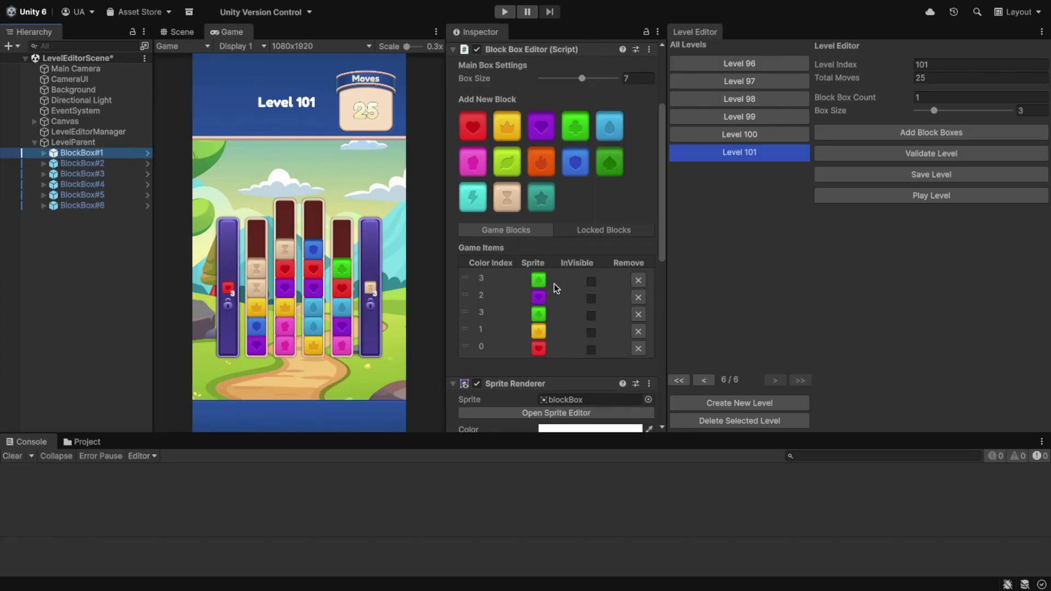
click(590, 233)
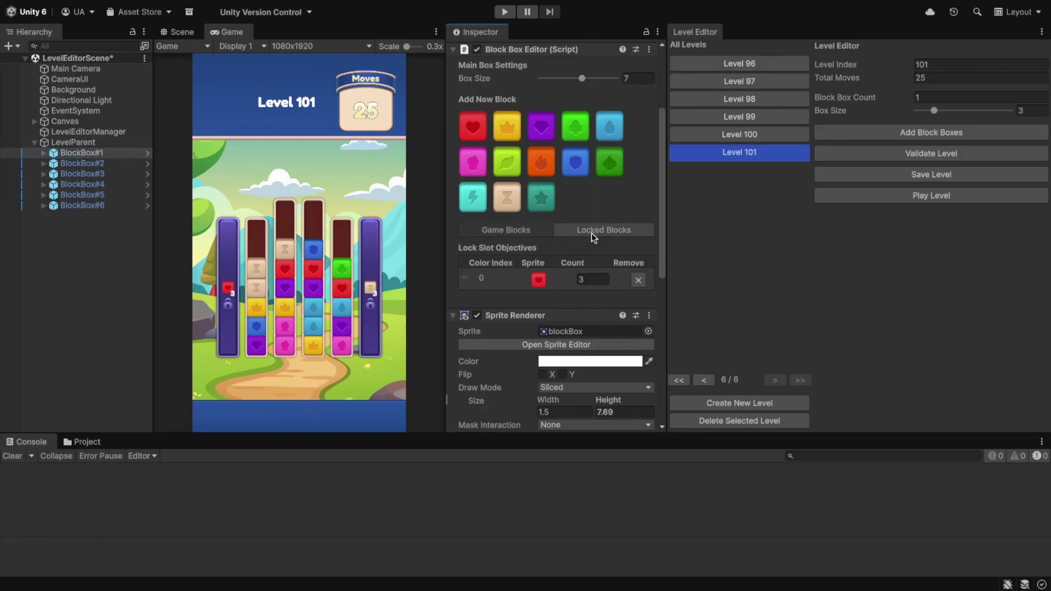
click(537, 281)
click(578, 405)
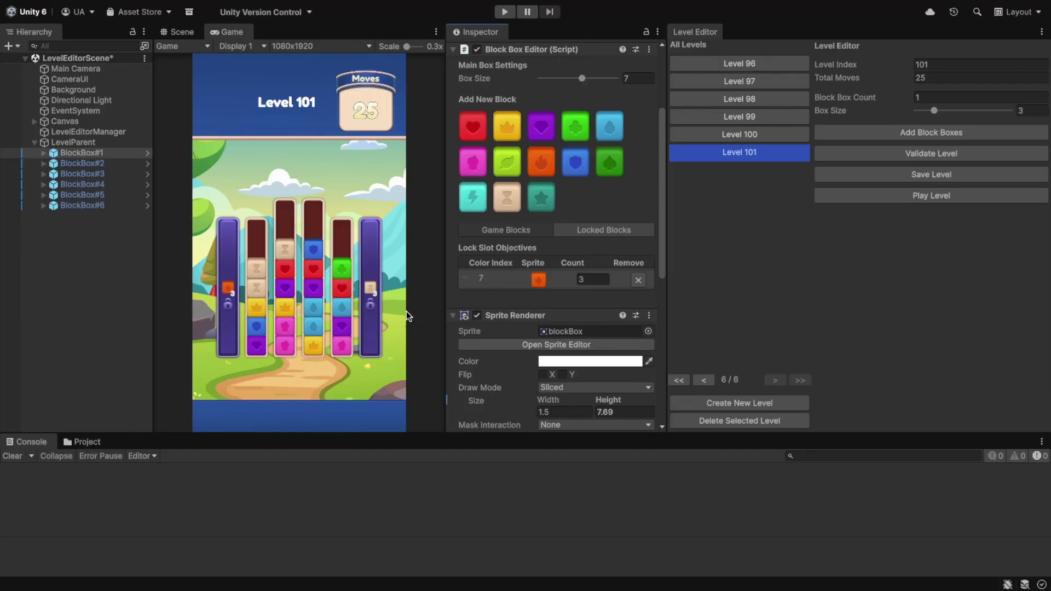
click(915, 153)
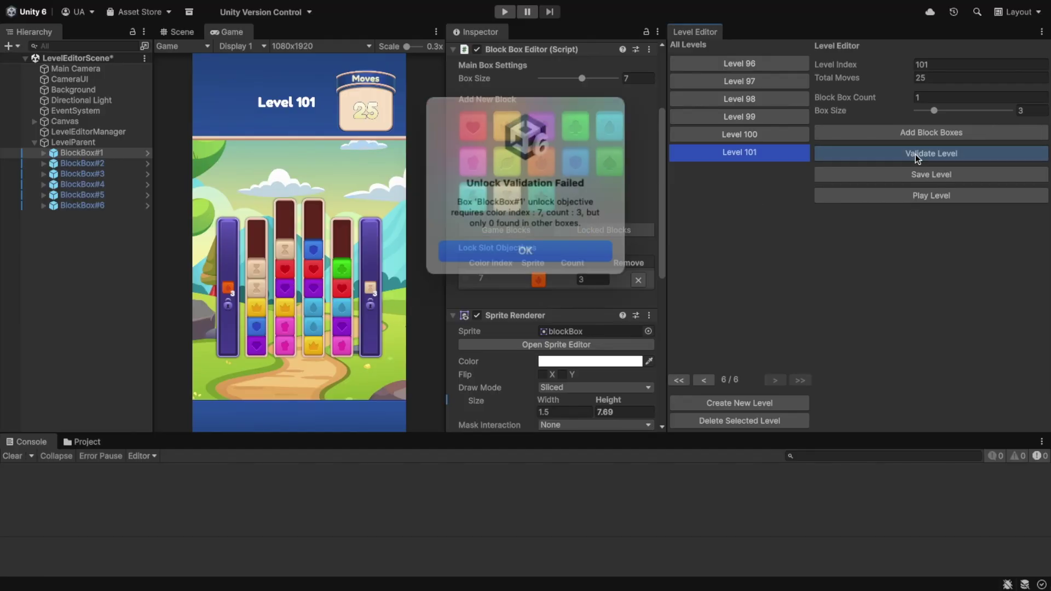
drag(467, 200, 582, 200)
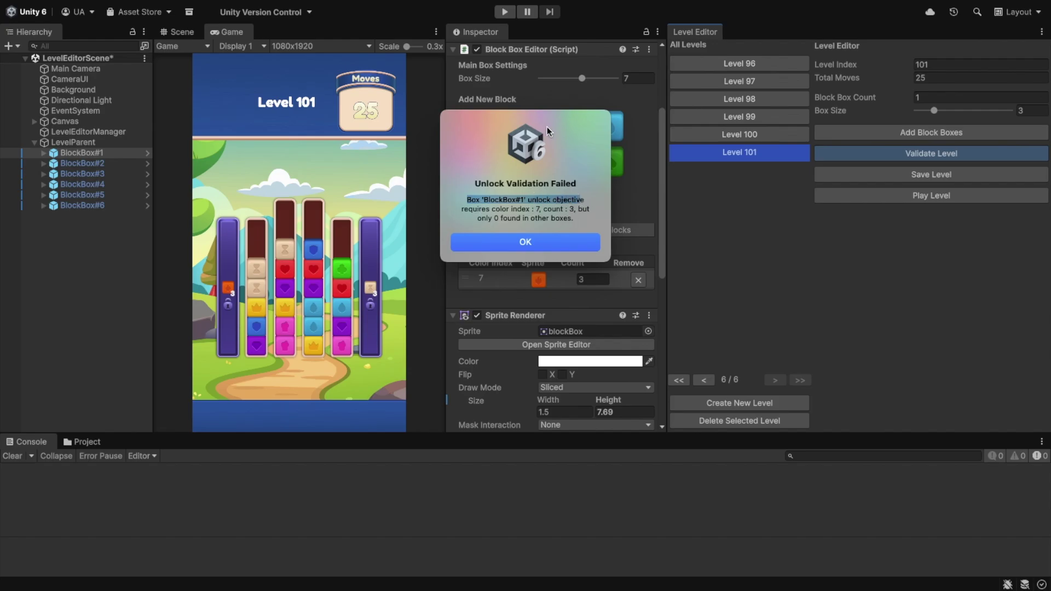
Step: Dismiss the validation message, read the logged unlock error's details for BlockBox#1, and clear the Console
click(532, 241)
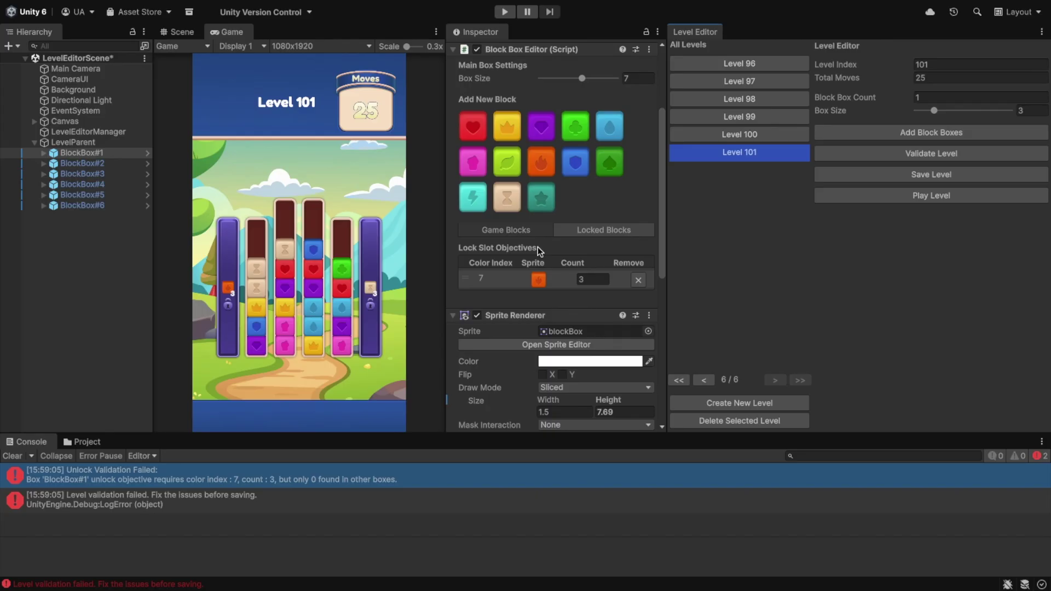
click(80, 470)
scroll(89, 538, down, 2)
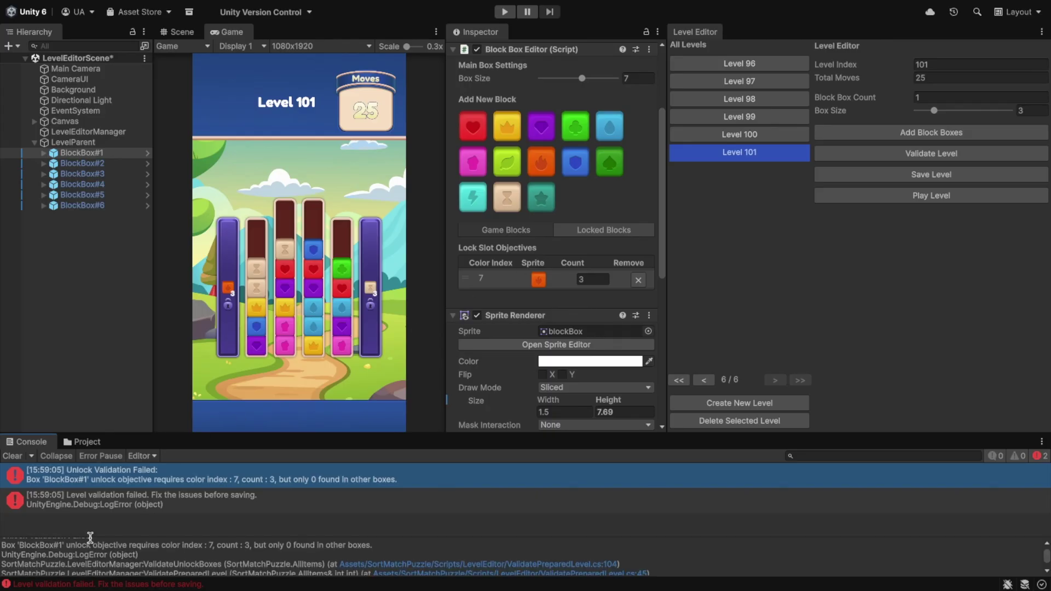
click(101, 153)
click(596, 231)
click(7, 458)
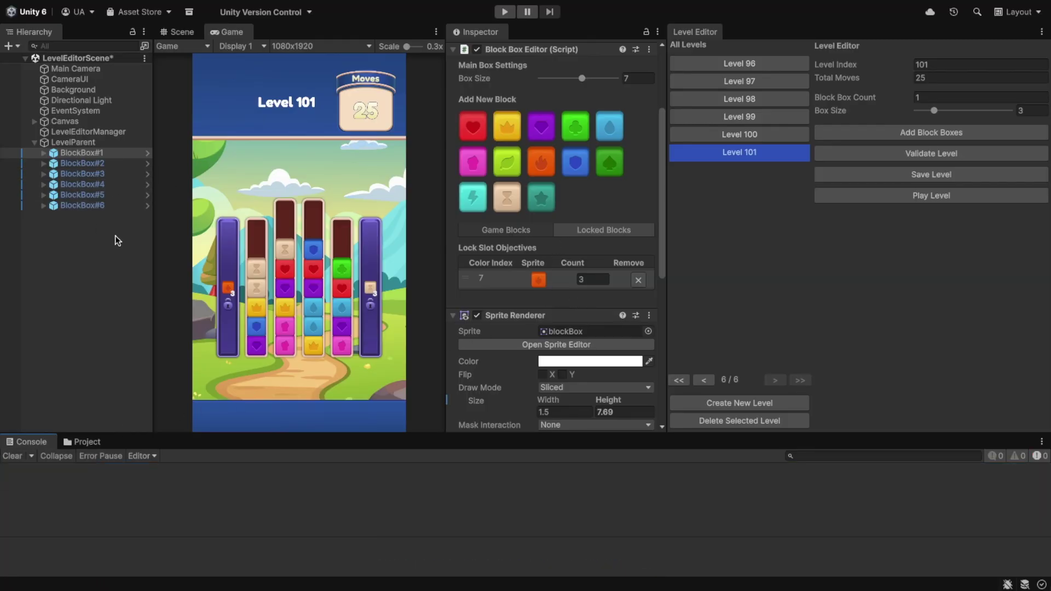
Step: Discard level 101's unsaved changes by switching to level 100 without saving, and reopen level 101
click(737, 136)
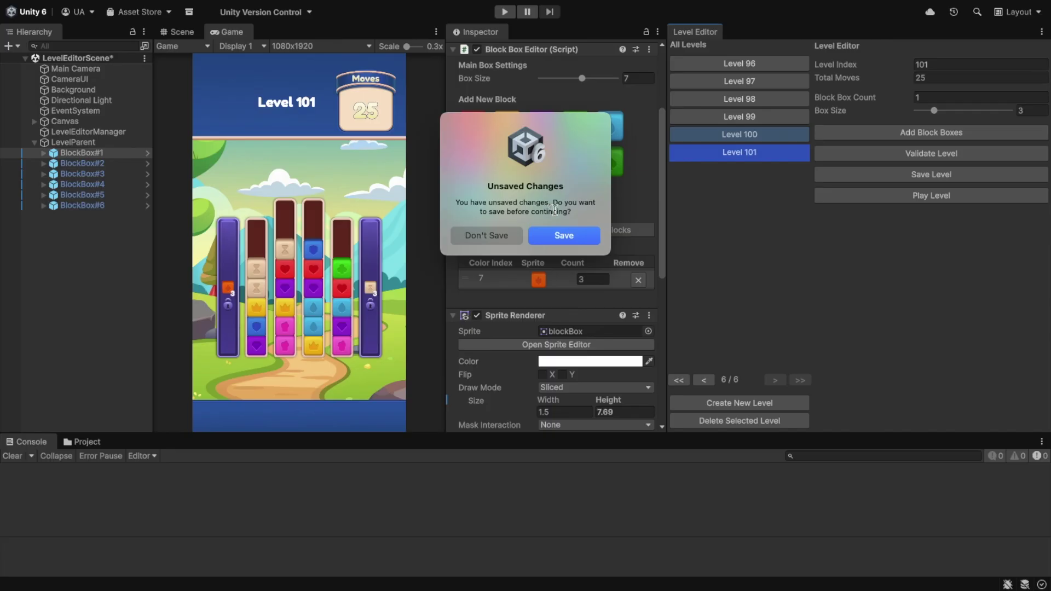
click(487, 236)
click(734, 155)
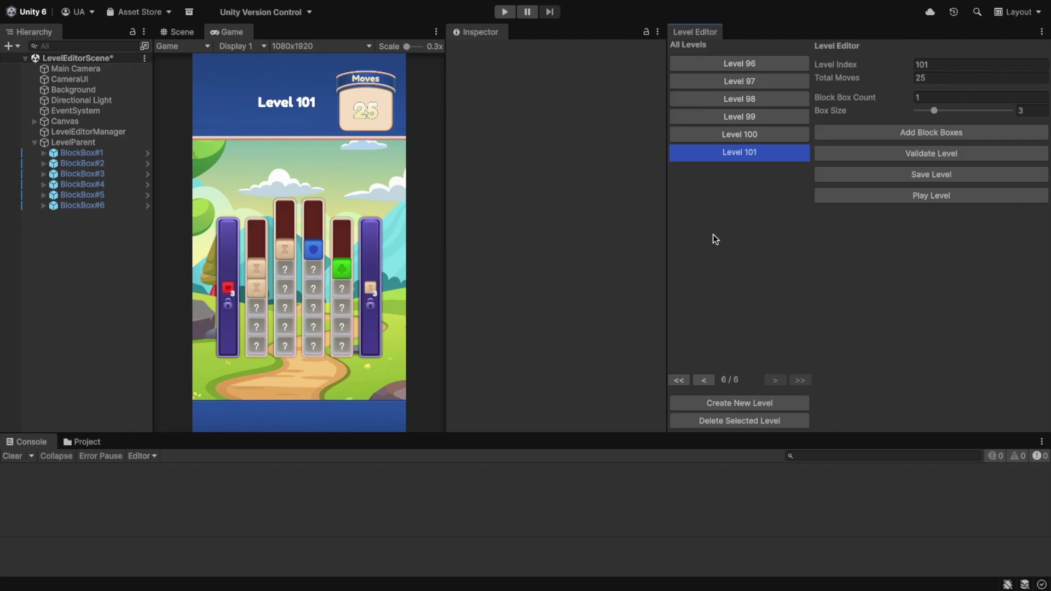
Step: Switch to the Sort Match Color Puzzle page on the Unity Asset Store in Chrome and view the fifth gallery image
click(1041, 31)
click(952, 64)
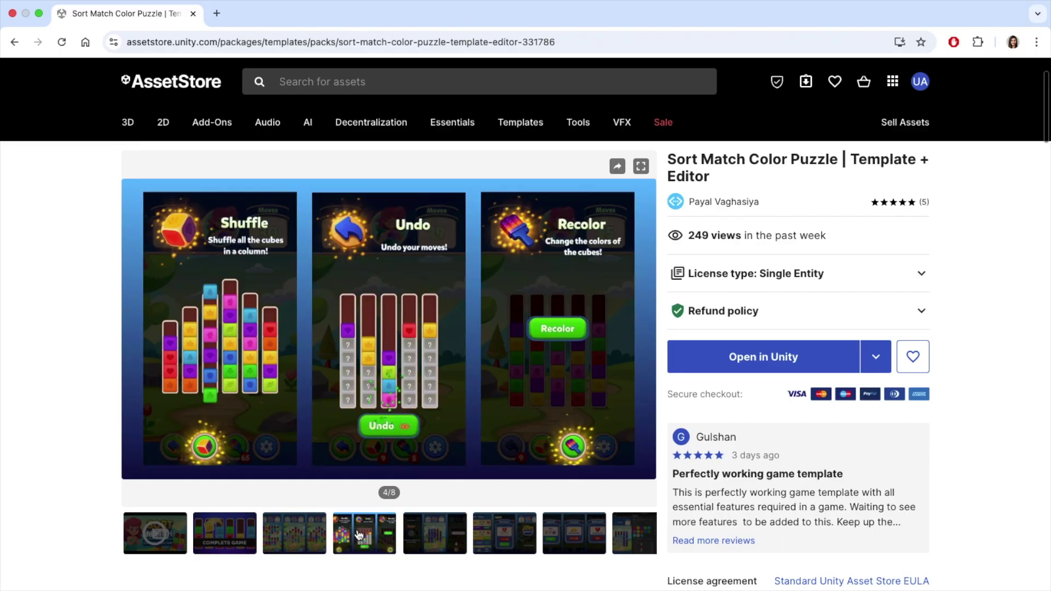
click(429, 534)
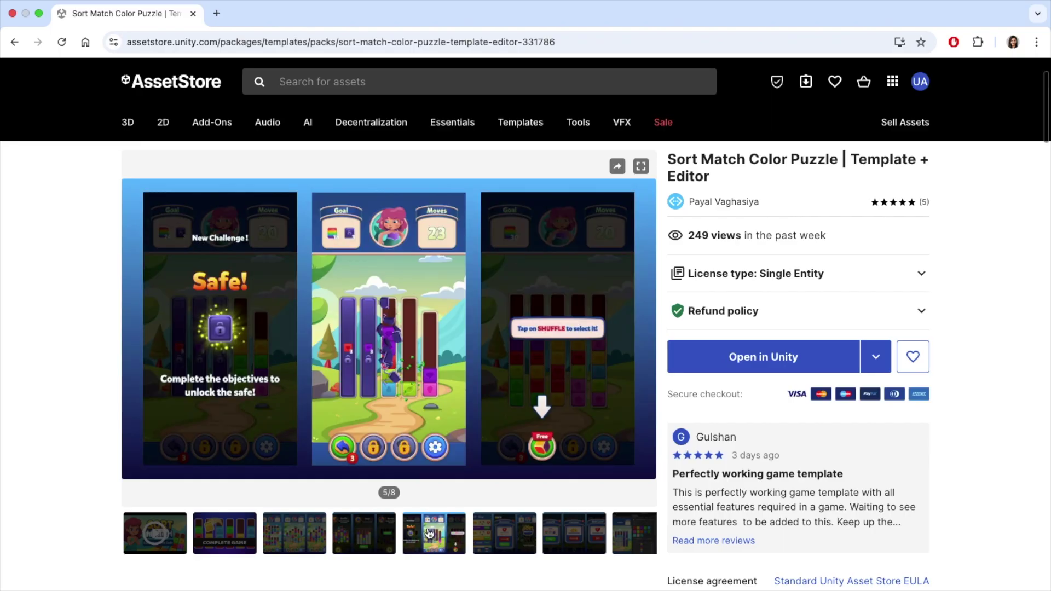